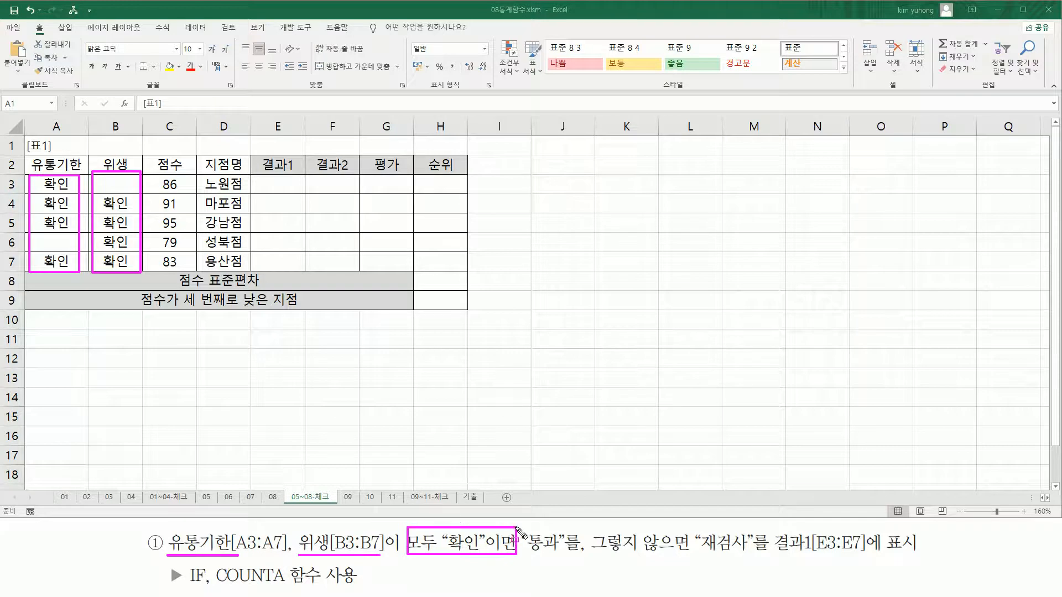
mouse_move(698, 530)
left_mouse_down()
mouse_move(743, 558)
mouse_move(844, 555)
left_mouse_up()
left_click_drag(260, 183, 296, 263)
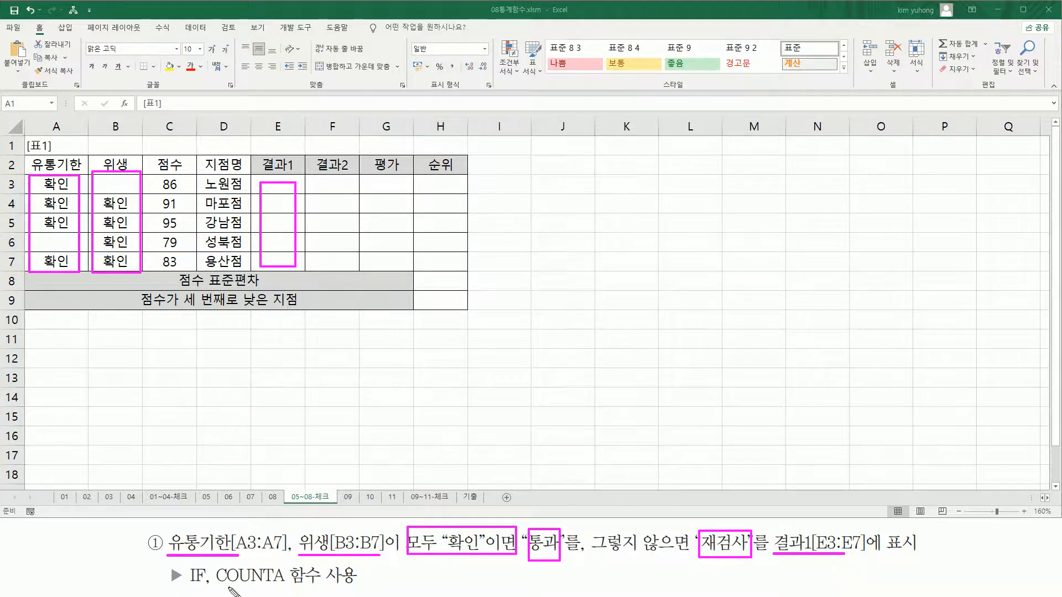
left_click_drag(210, 587, 288, 589)
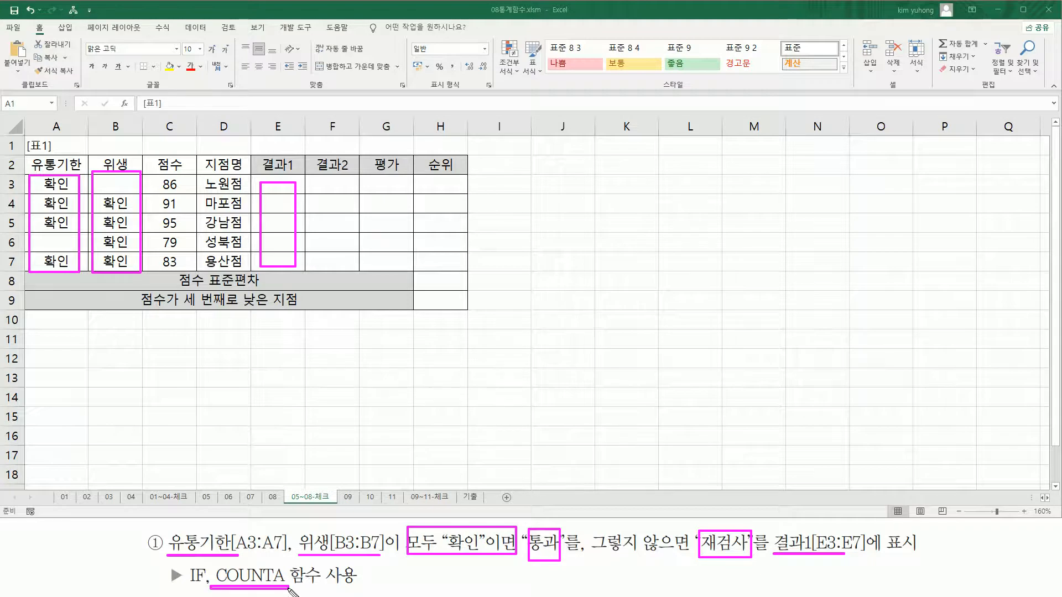
key("Escape")
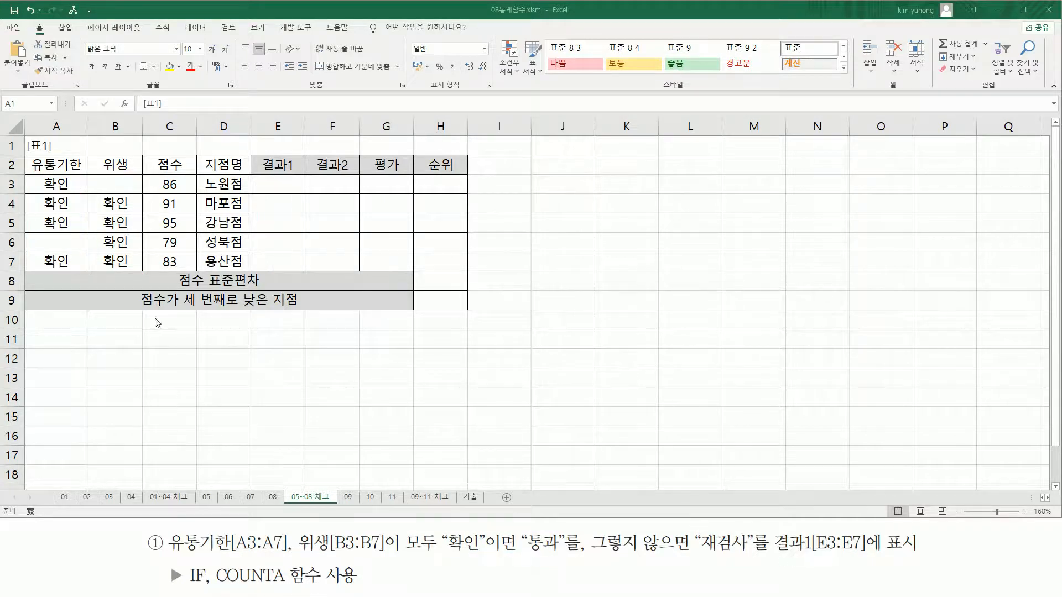
left_click_drag(261, 176, 297, 192)
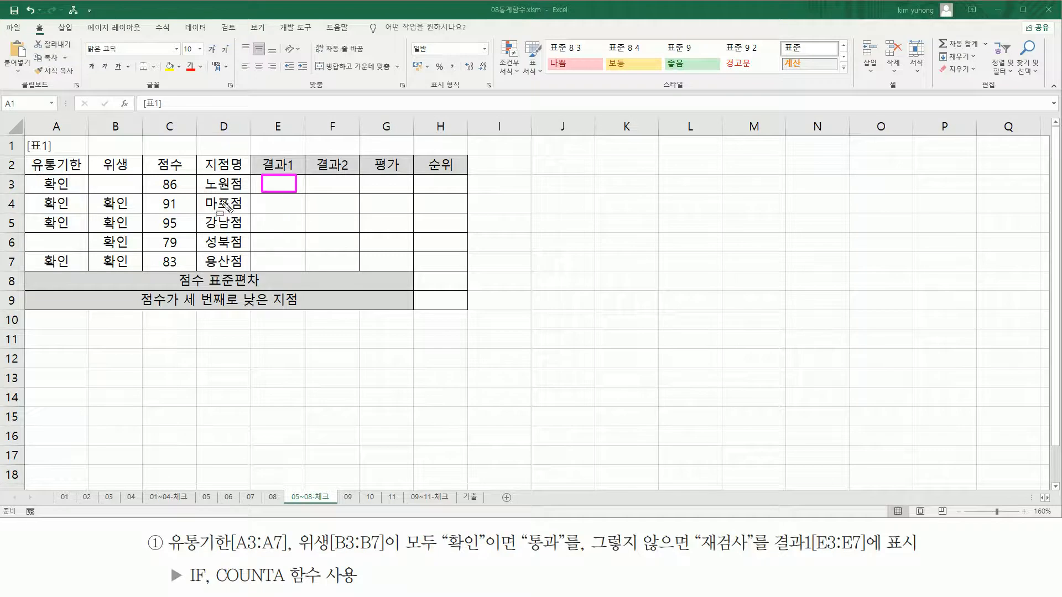
left_click_drag(34, 175, 137, 194)
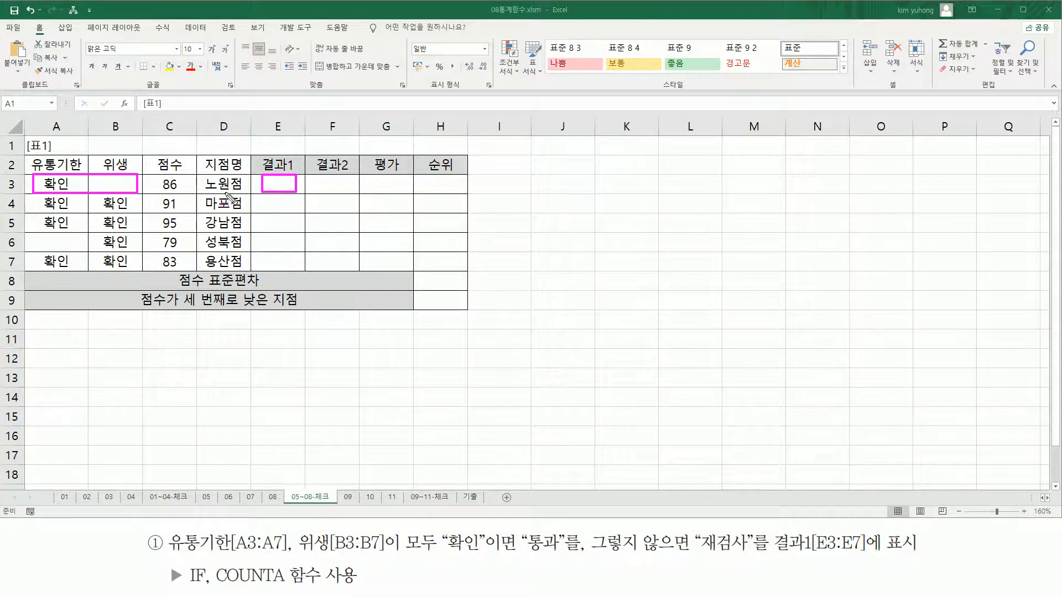
left_click_drag(263, 199, 296, 211)
mouse_move(33, 198)
left_mouse_down()
mouse_move(52, 208)
mouse_move(141, 208)
left_mouse_up()
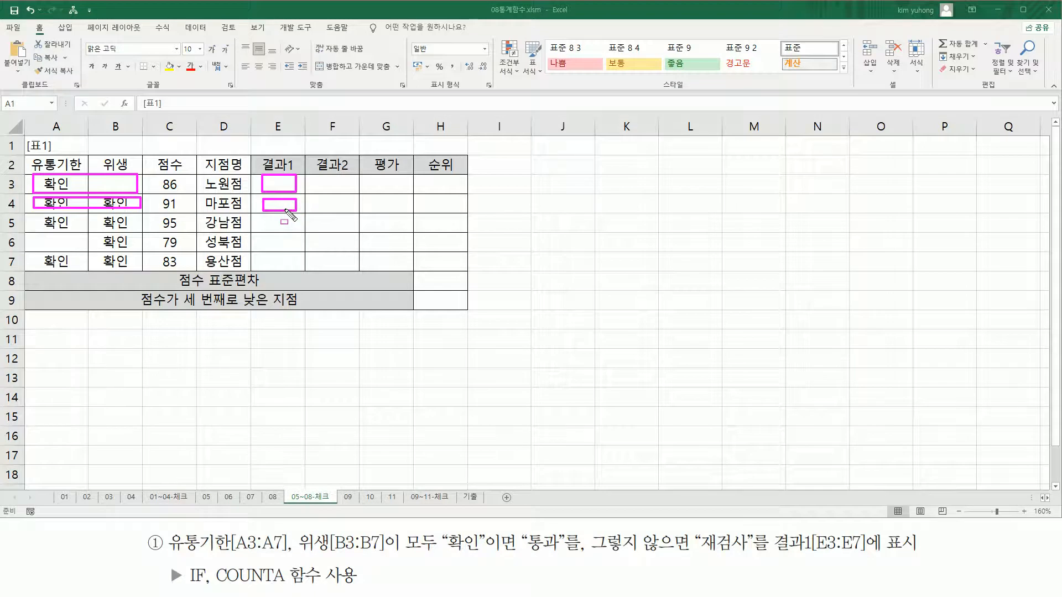
mouse_move(214, 562)
left_mouse_down()
mouse_move(217, 586)
mouse_move(287, 585)
left_mouse_up()
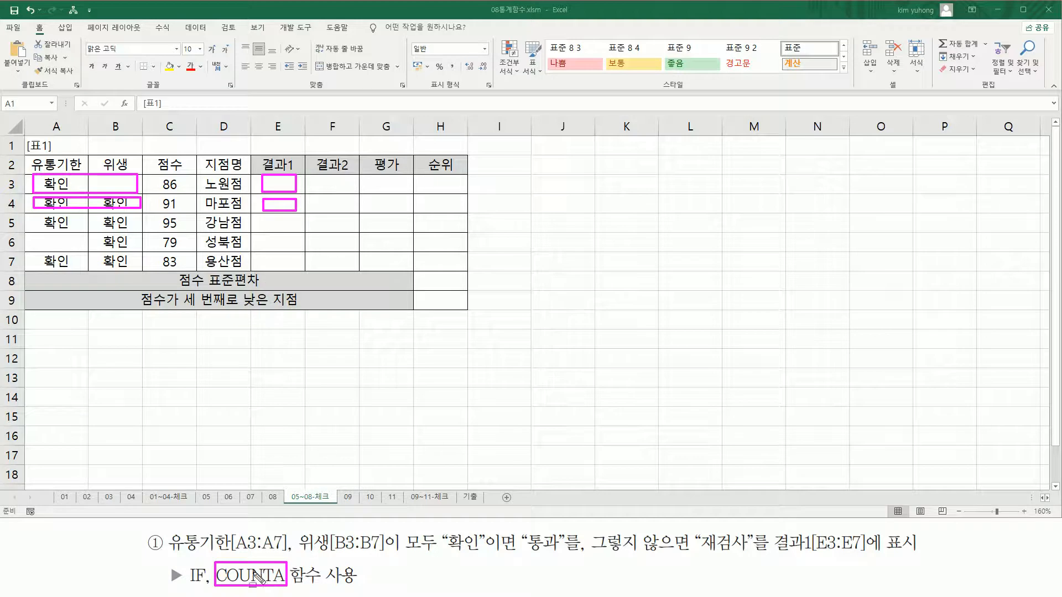
key("e")
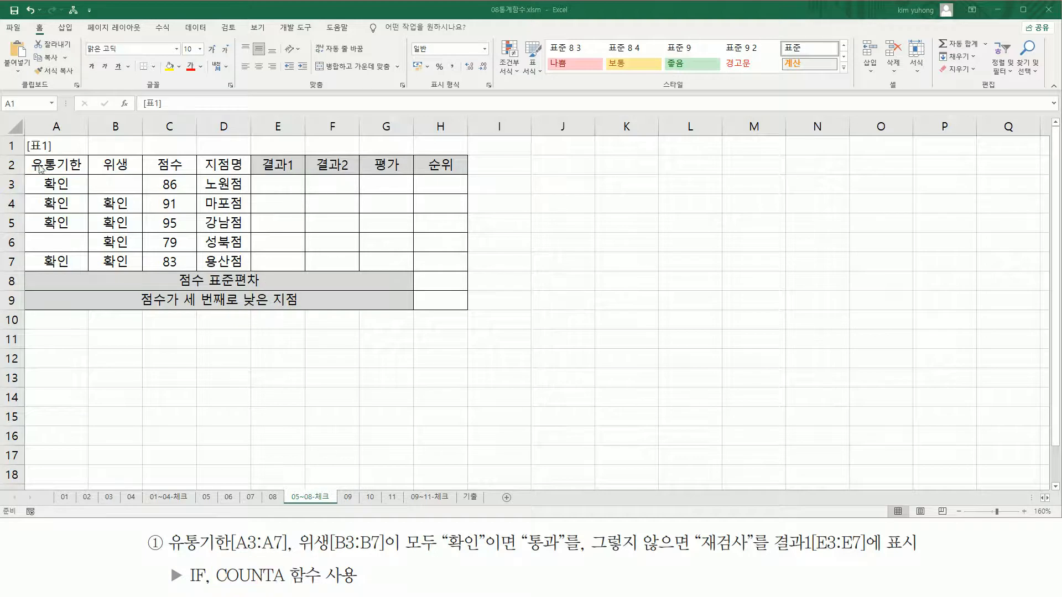
left_click_drag(36, 175, 133, 192)
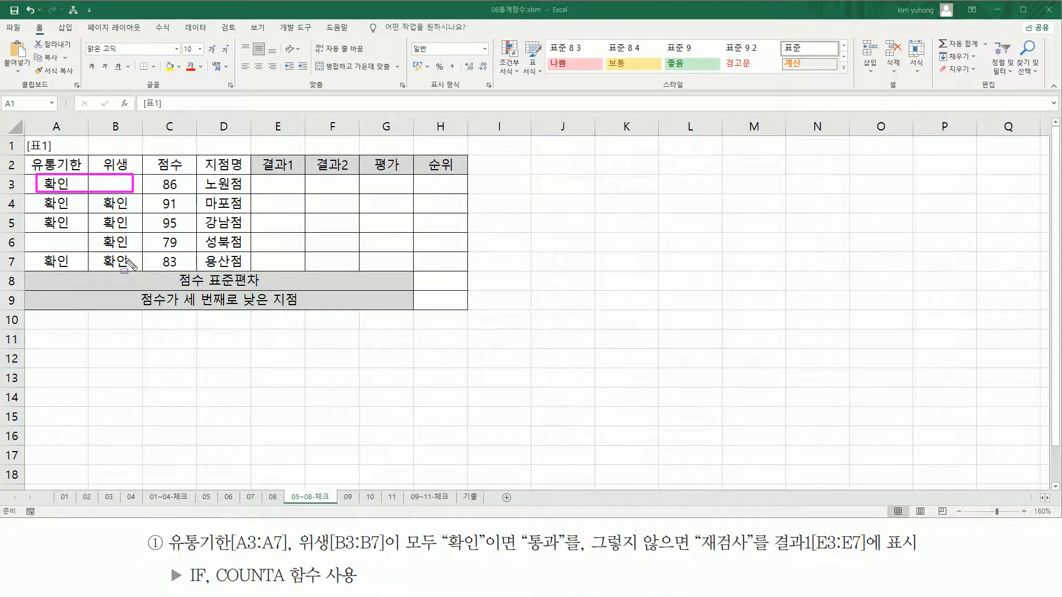
left_click_drag(217, 586, 271, 585)
left_click_drag(40, 205, 127, 212)
mouse_move(40, 215)
left_mouse_down()
mouse_move(55, 227)
mouse_move(125, 227)
left_mouse_up()
mouse_move(37, 237)
left_mouse_down()
mouse_move(117, 246)
mouse_move(129, 237)
left_mouse_up()
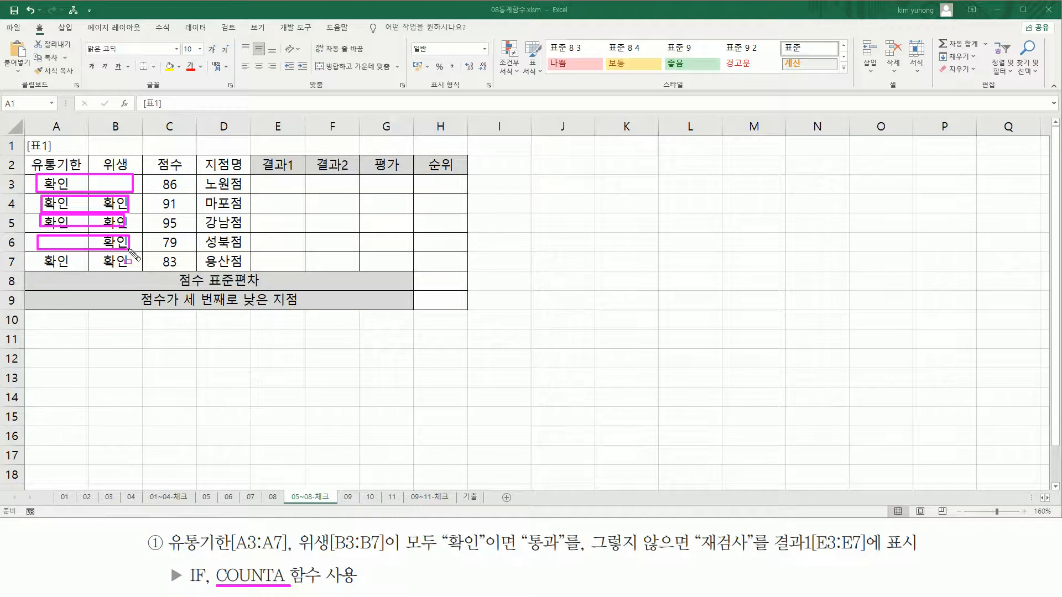
left_click_drag(41, 254, 131, 266)
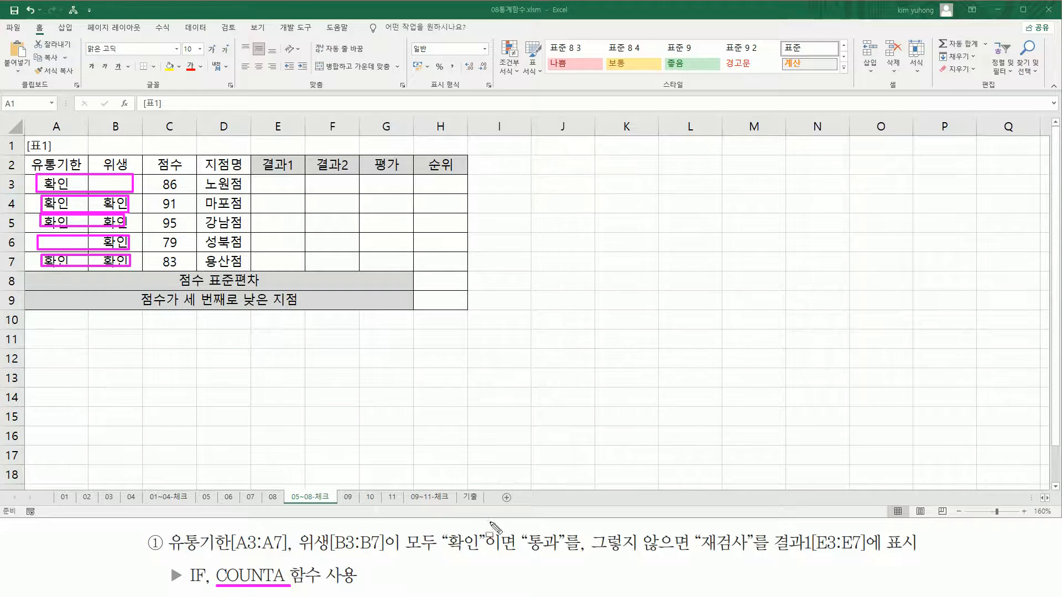
left_click_drag(524, 554, 560, 554)
left_click_drag(699, 553, 749, 553)
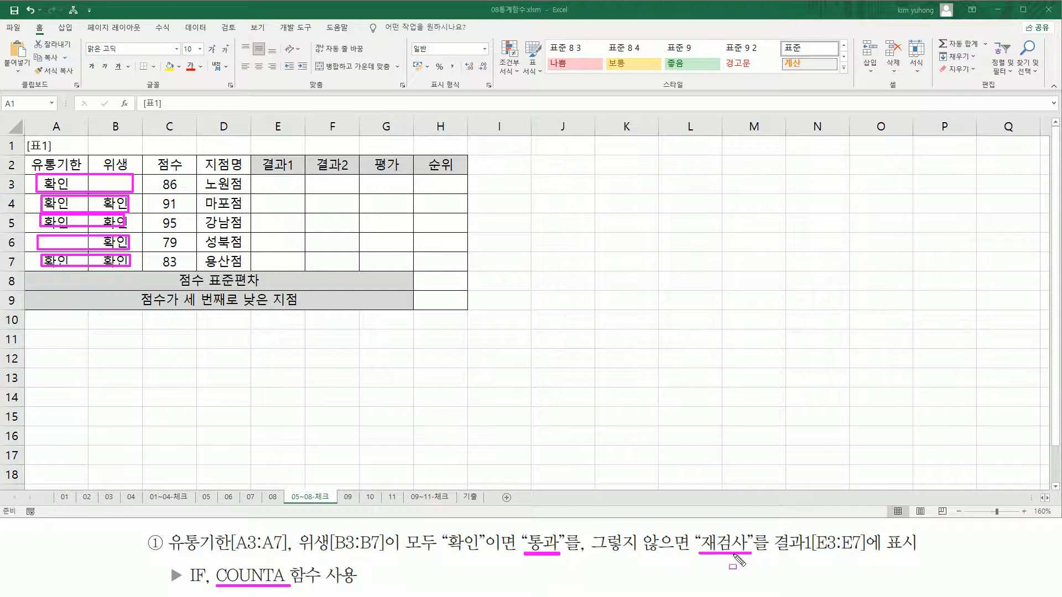
key("Escape")
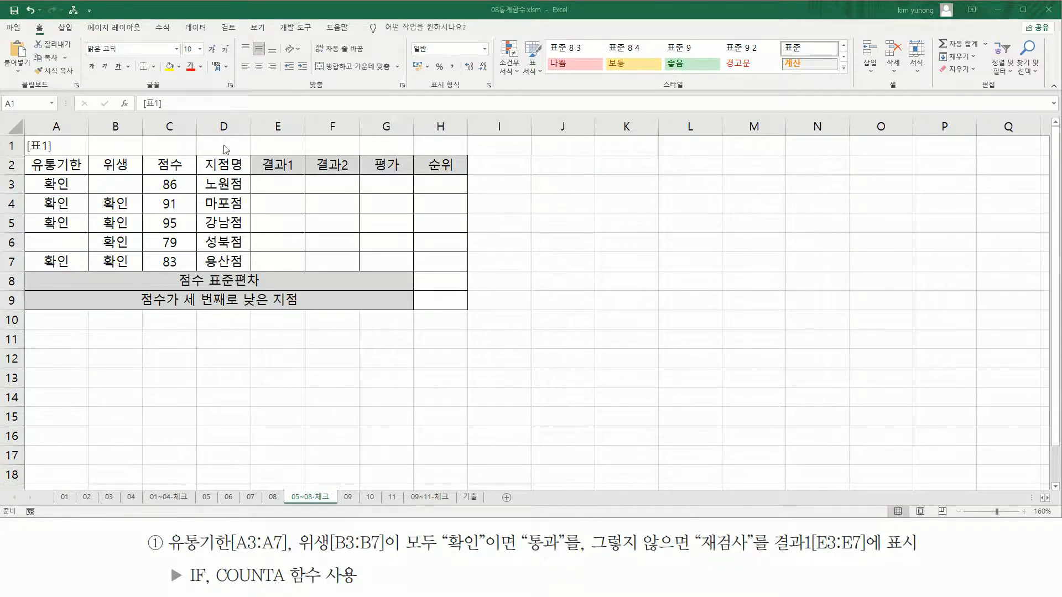
Enter the formula =COUNTA(A3:B3) in cell E3 to count the filled 유통기한 and 위생 cells
left_click(283, 188)
type("=a")
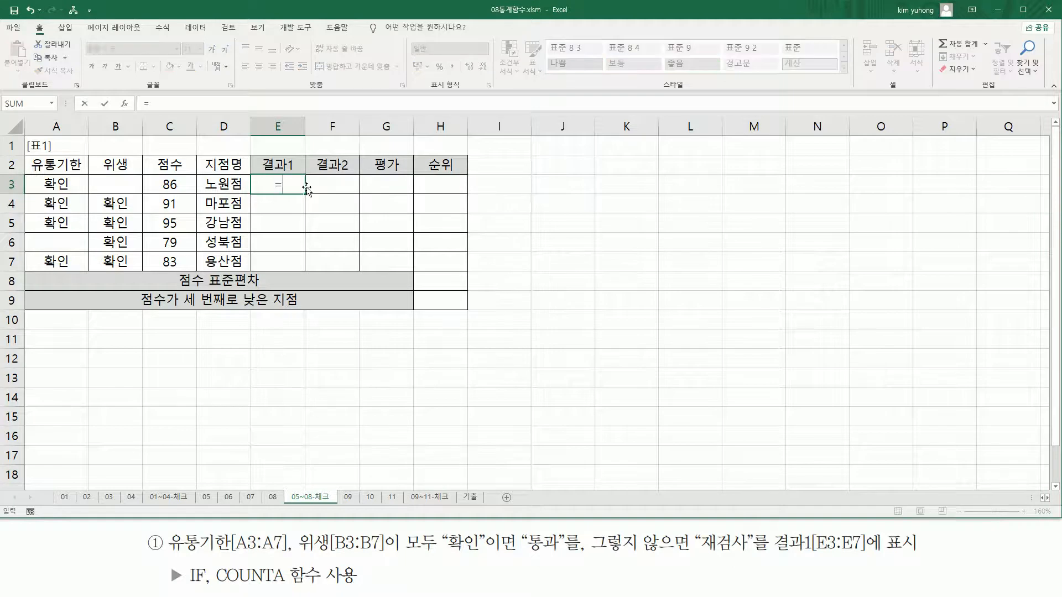
key("BackSpace")
type("c")
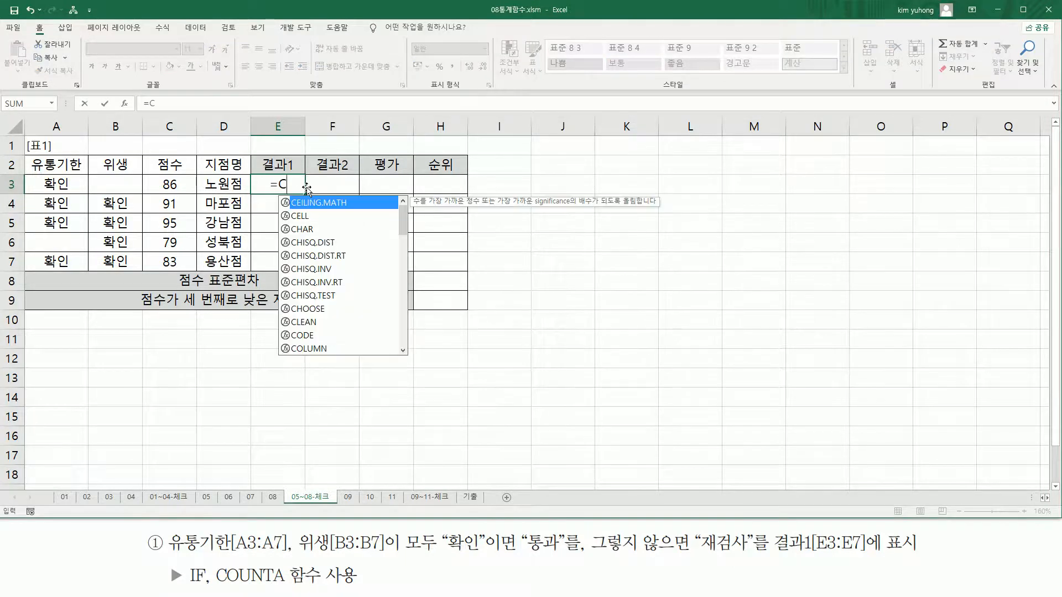
type("ounta")
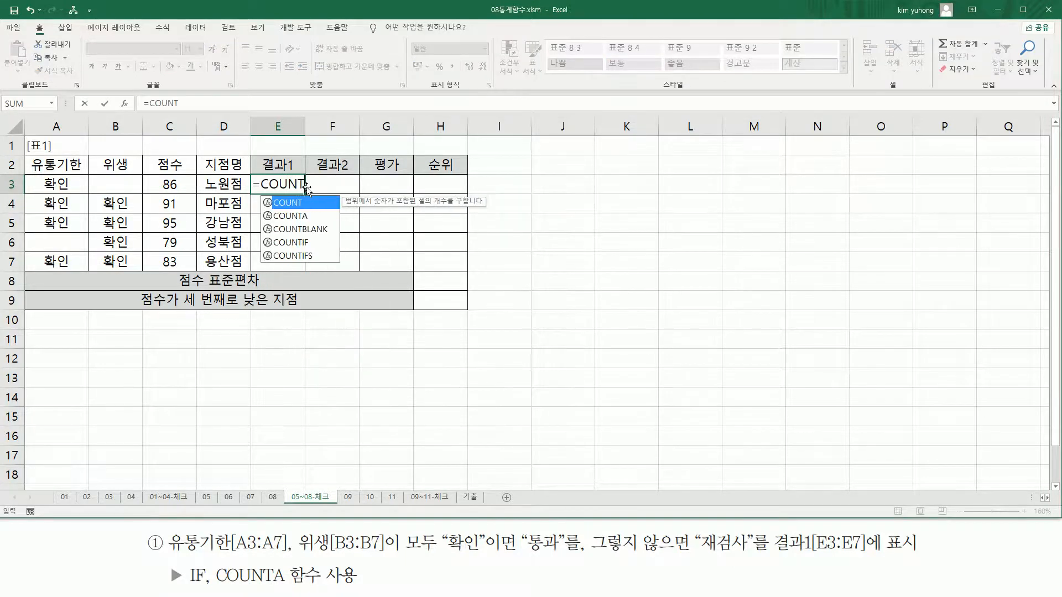
type("(")
left_click_drag(74, 188, 111, 185)
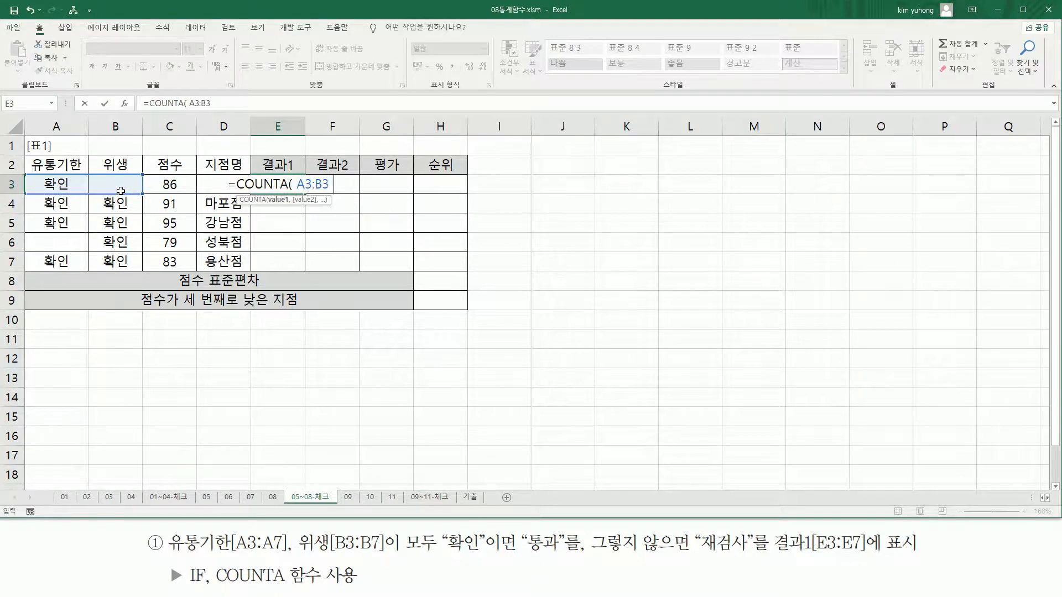
type(")")
key("Return")
Fill the COUNTA formula from E3 down through E7
left_click(281, 184)
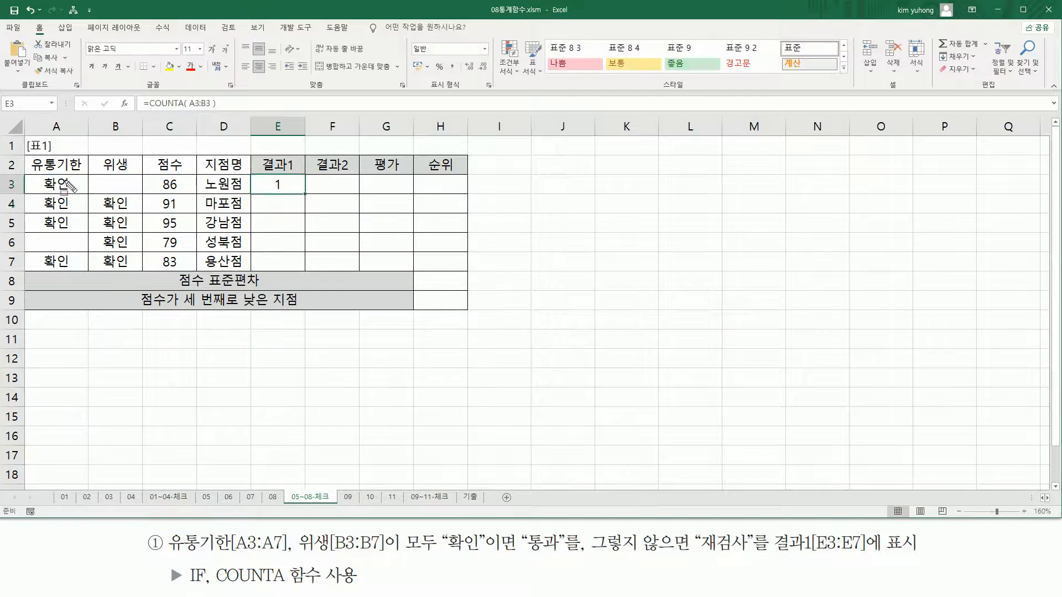
key("Escape")
left_click_drag(308, 195, 303, 272)
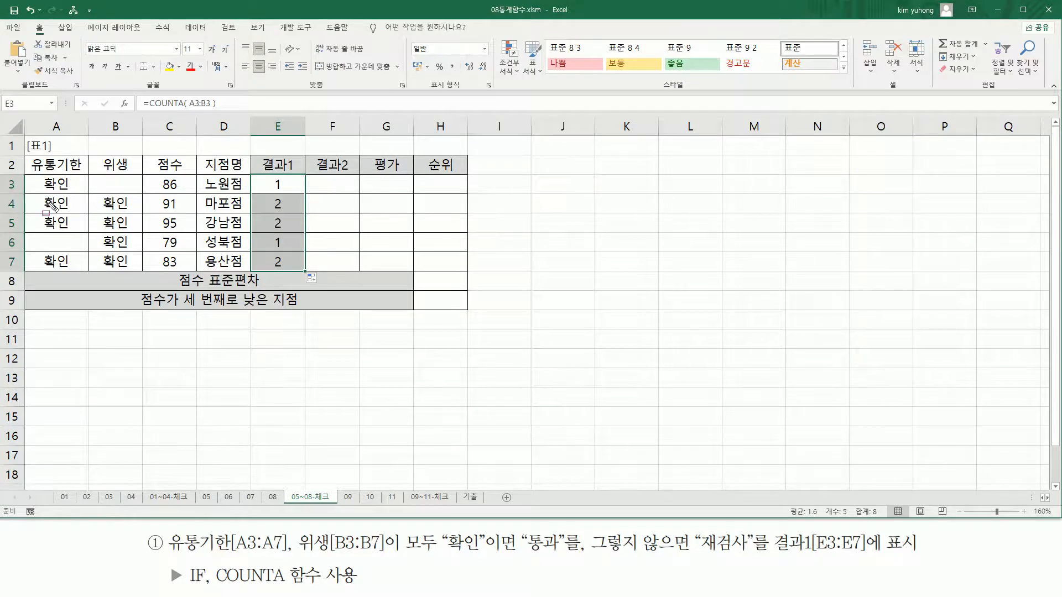
left_click_drag(37, 194, 127, 210)
left_click_drag(38, 217, 128, 228)
left_click_drag(37, 255, 128, 265)
left_click_drag(266, 256, 290, 269)
left_click_drag(271, 193, 289, 227)
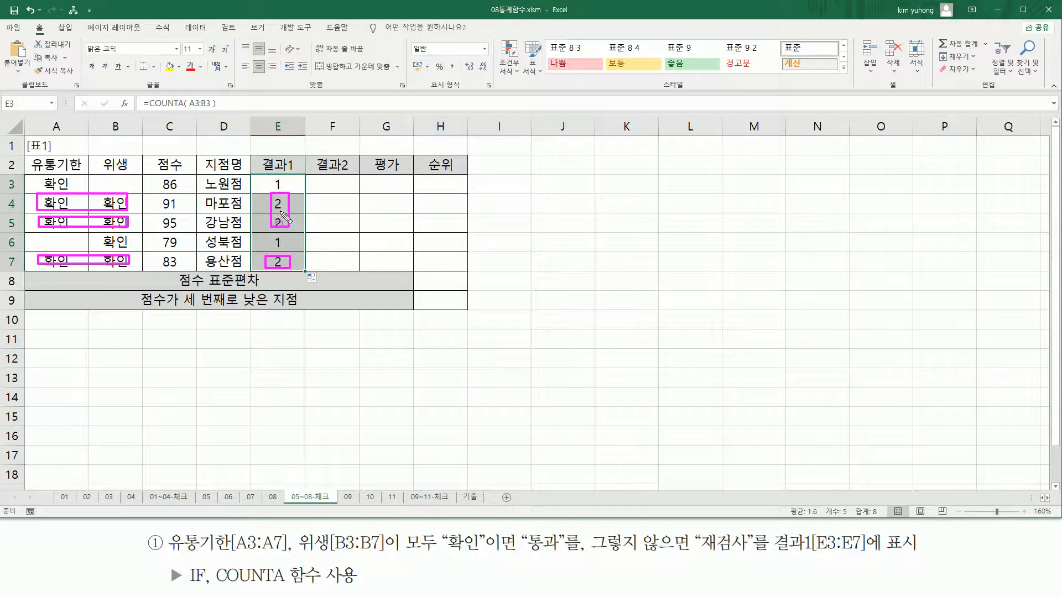
left_click_drag(526, 550, 551, 551)
left_click_drag(703, 552, 751, 551)
mouse_move(185, 559)
left_mouse_down()
mouse_move(183, 577)
mouse_move(219, 595)
left_mouse_up()
key("Escape")
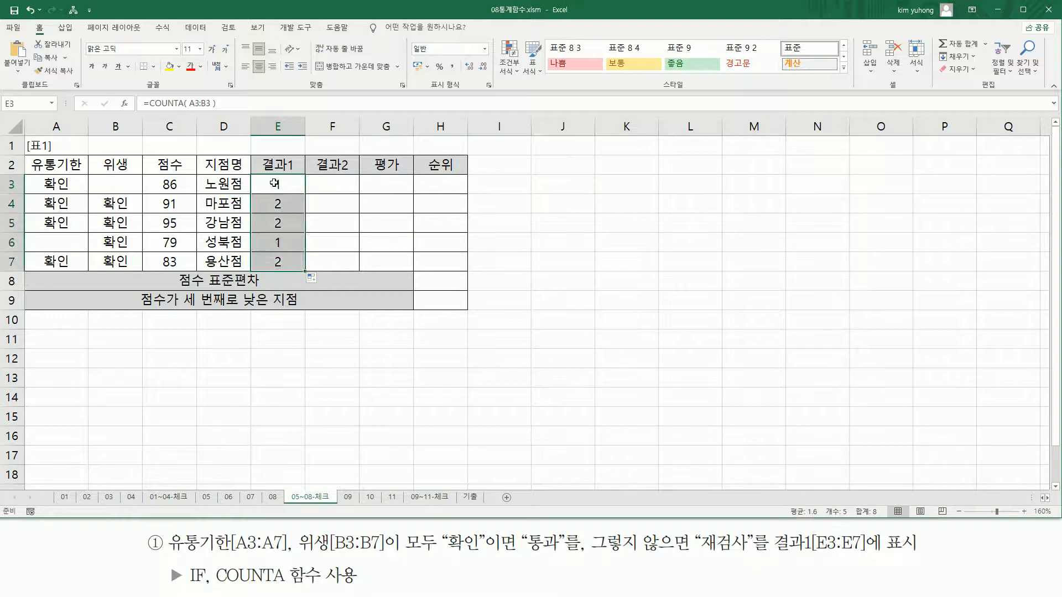
Wrap the COUNTA formula in E3 in an IF function that tests whether the count equals 2
double_click(266, 184)
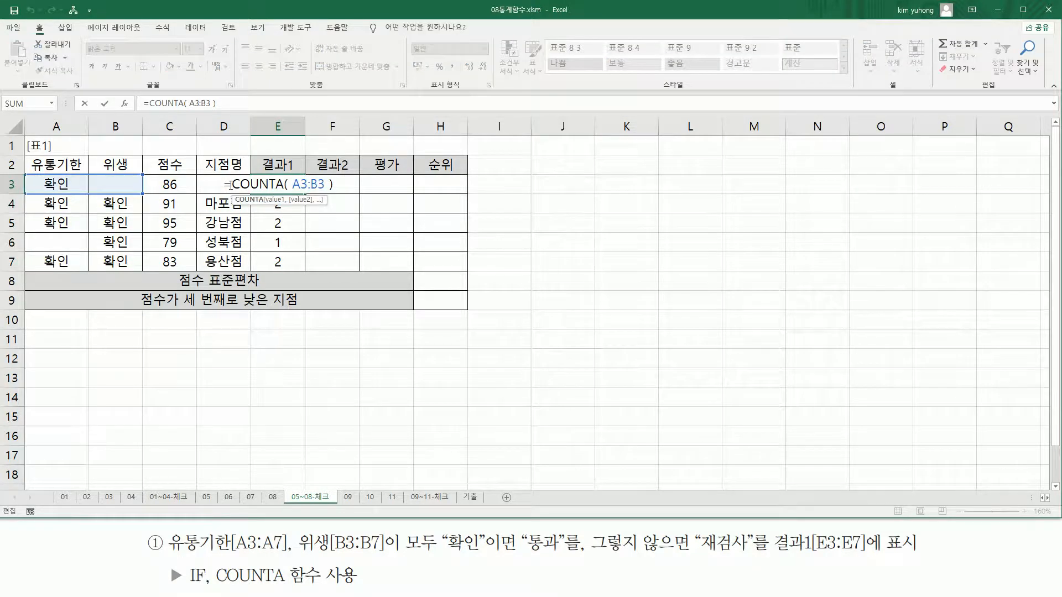
left_click(324, 193)
type("IF(")
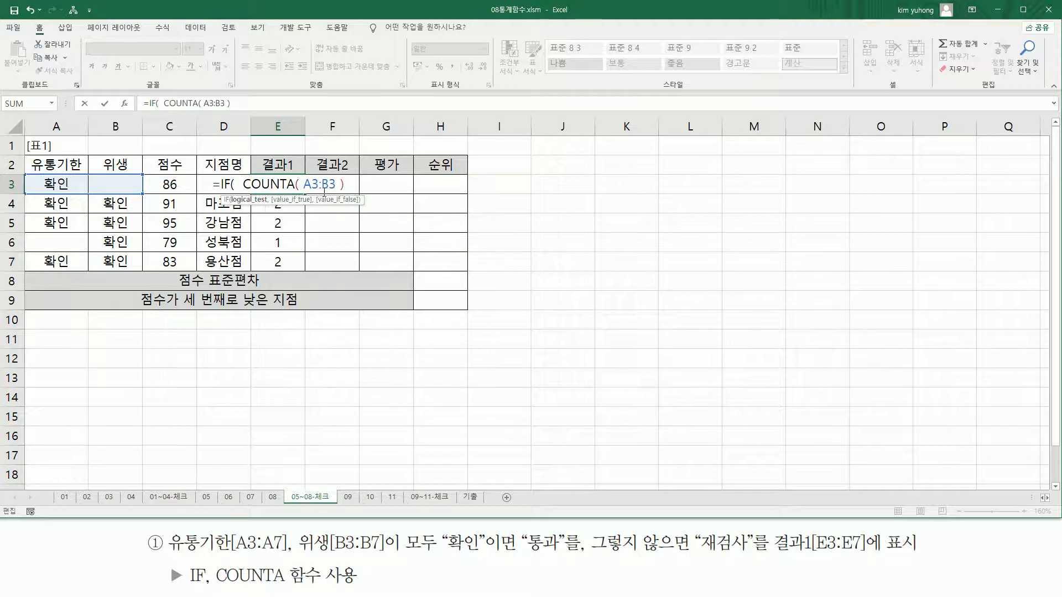
key("shift+End")
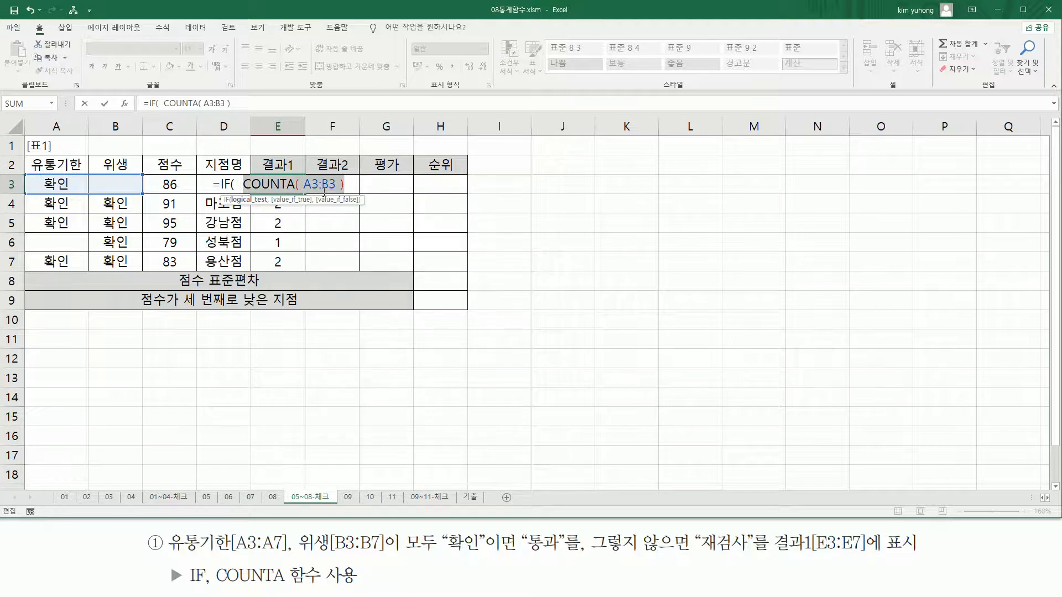
key("End")
type("=2")
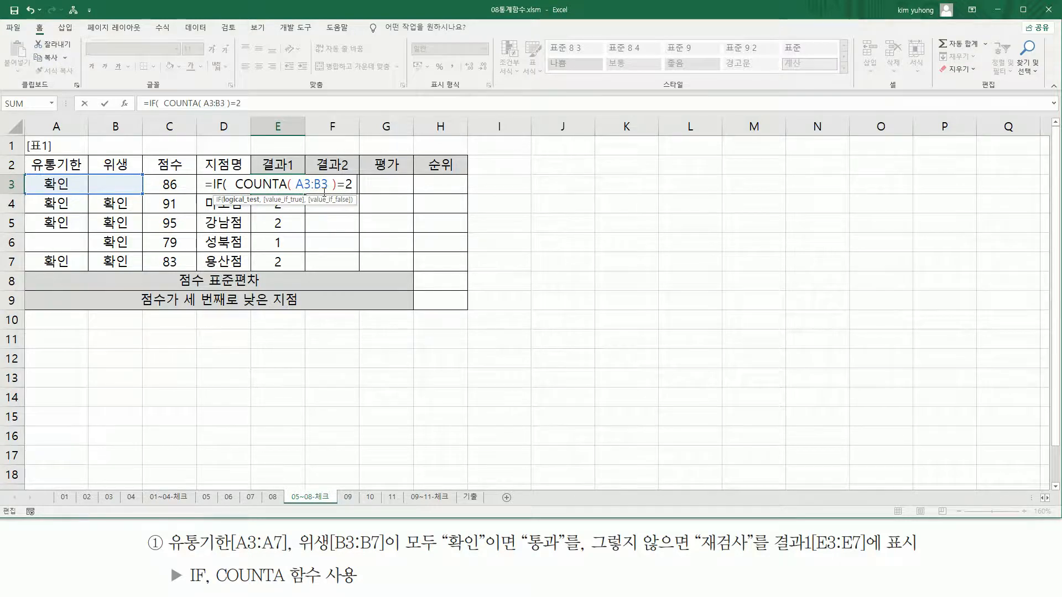
Complete the IF formula in E3 with "통과" as the true result and "재검사" as the false result
type(",")
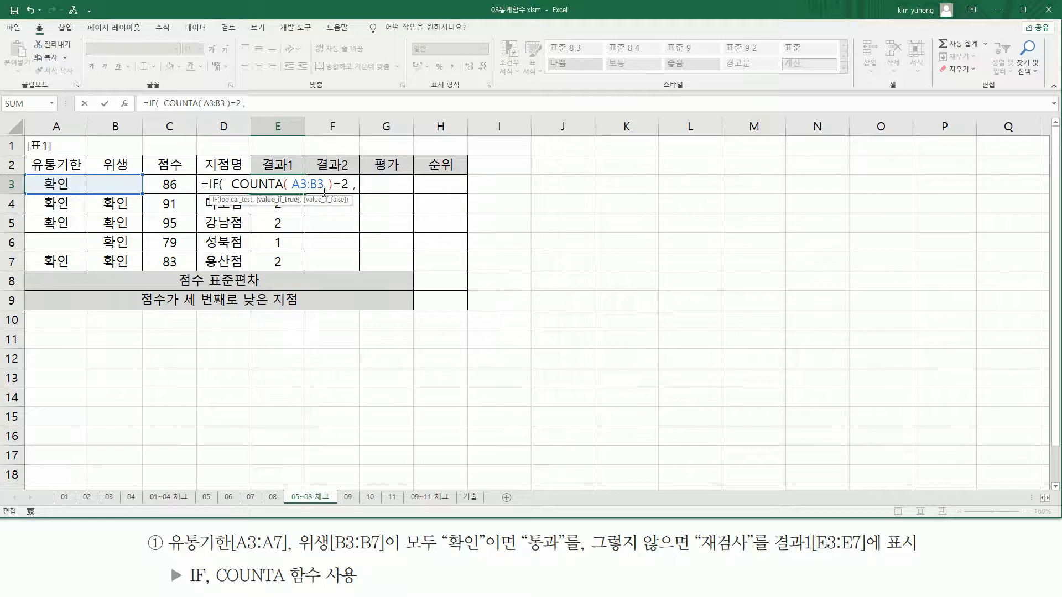
type(" \"")
type("통과\"")
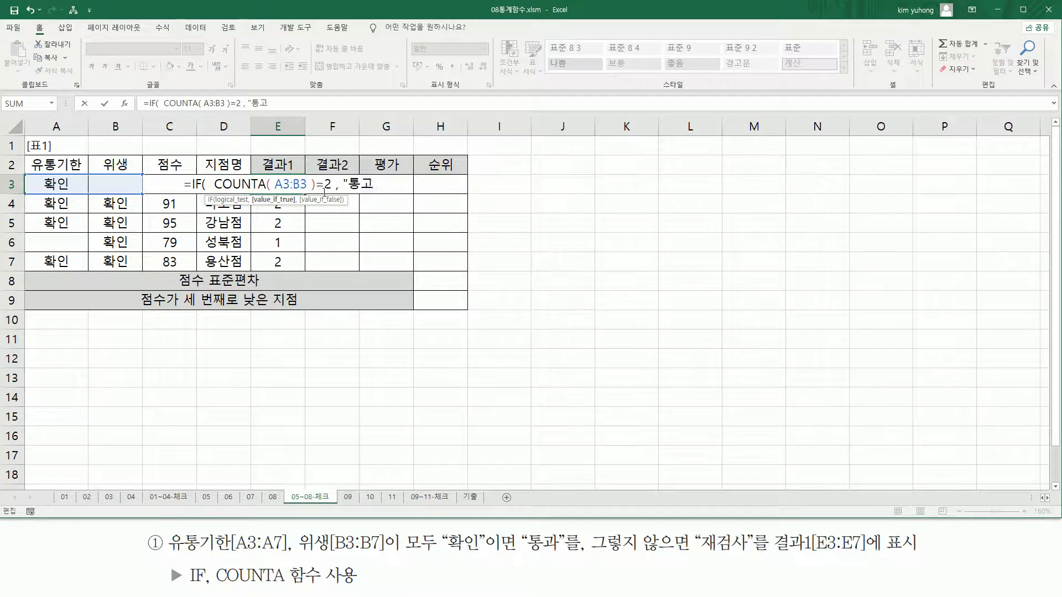
type(" ,")
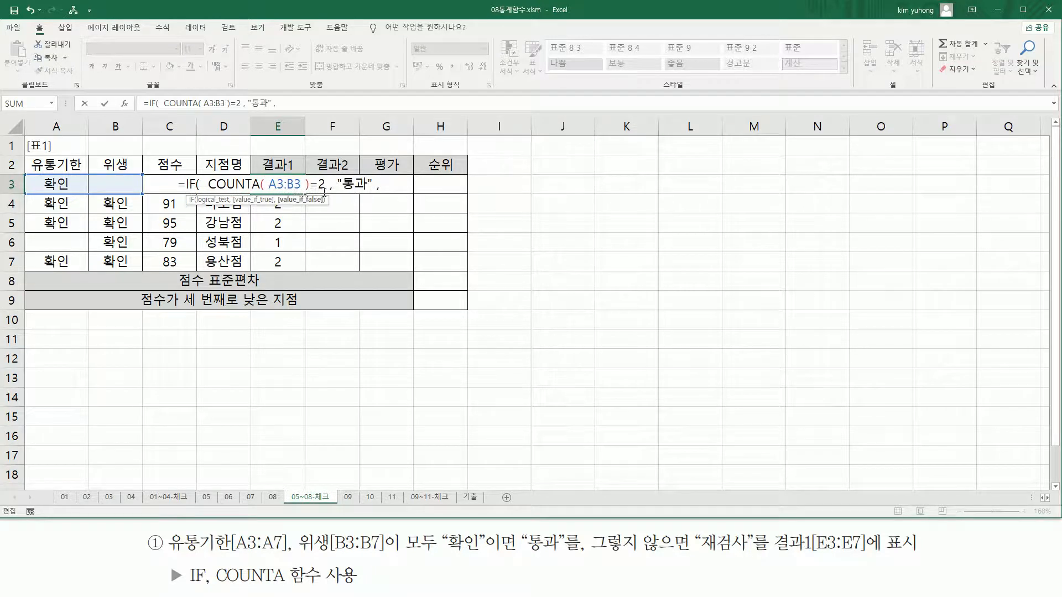
type("\"")
key("BackSpace")
type("\"재검사")
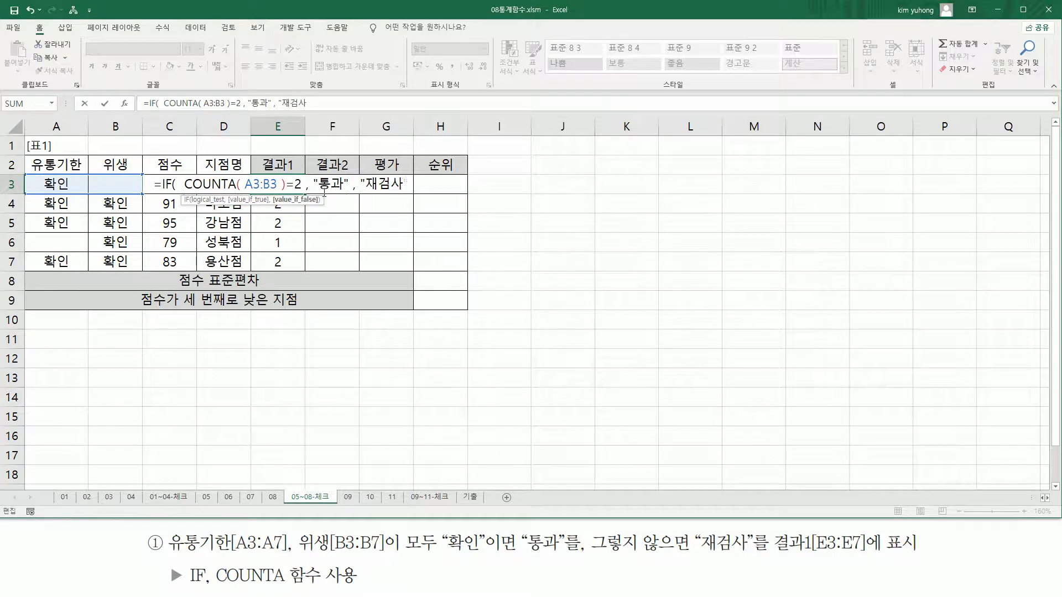
type("\" )")
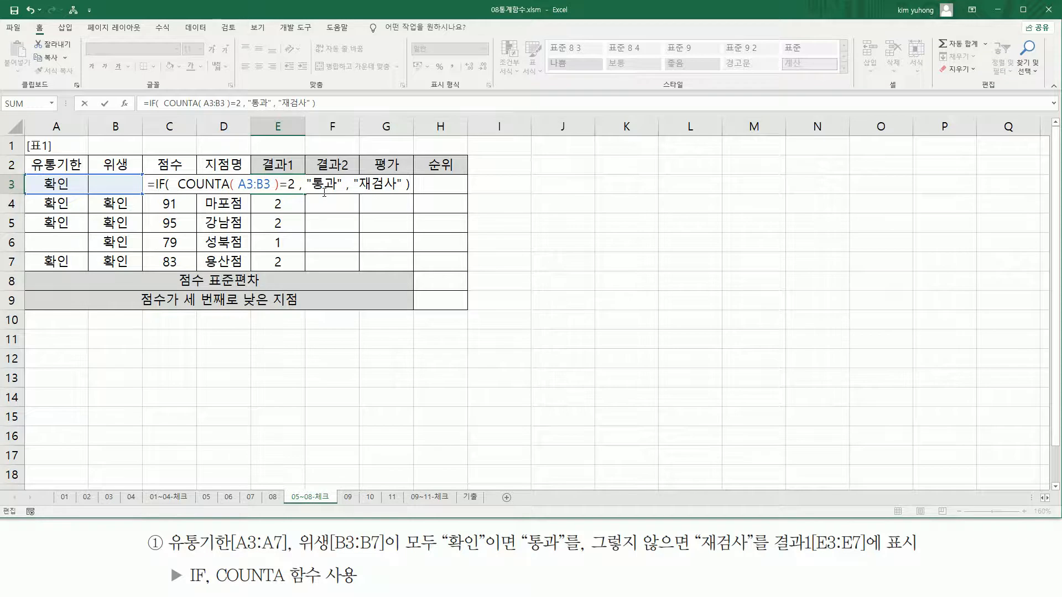
key("Return")
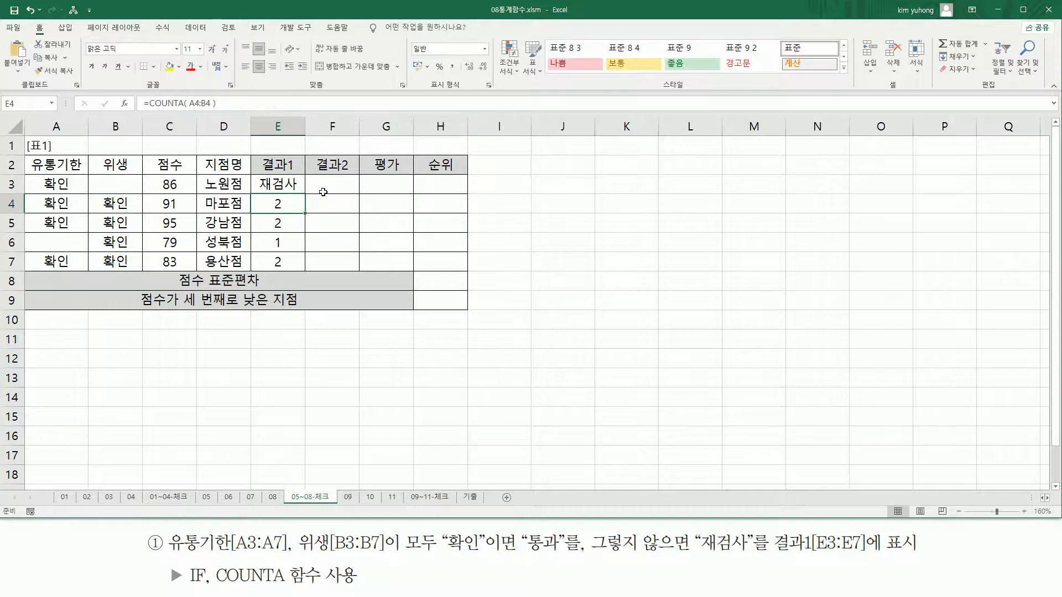
Fill the completed IF formula from E3 down through E7
left_click(271, 187)
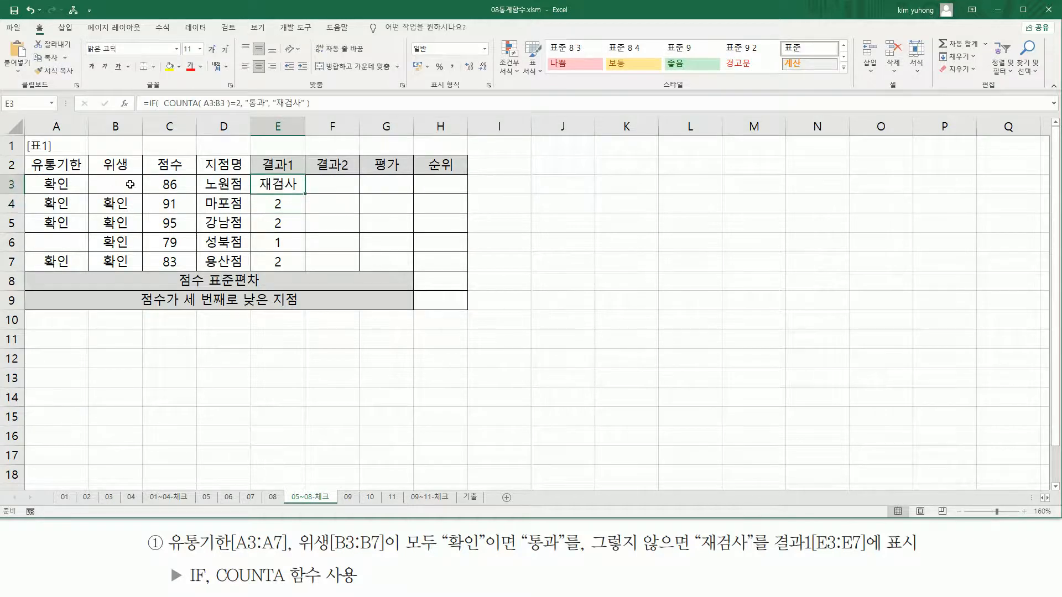
left_click_drag(307, 195, 301, 272)
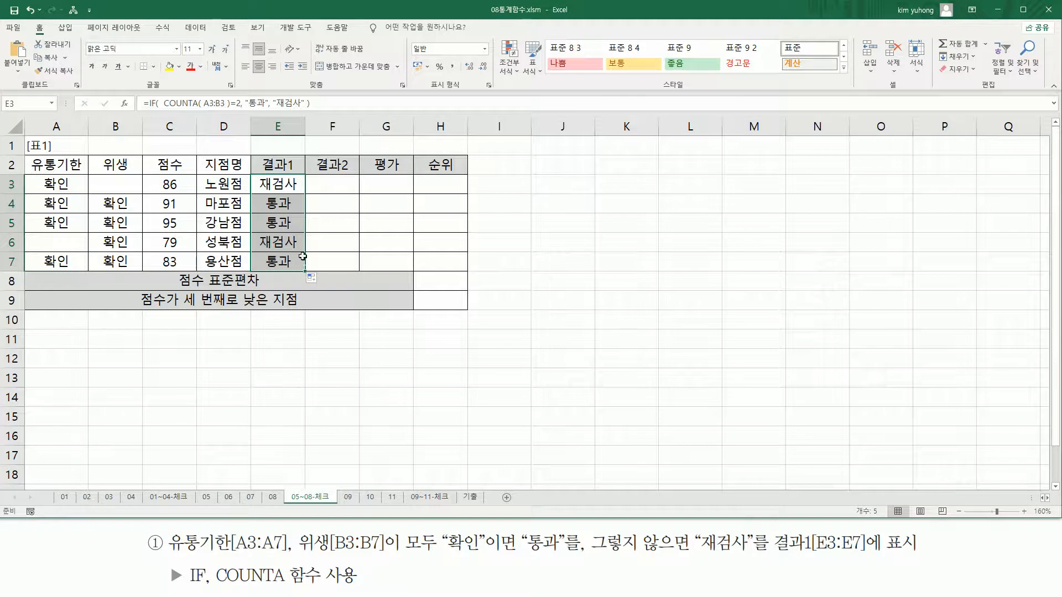
left_click(282, 184)
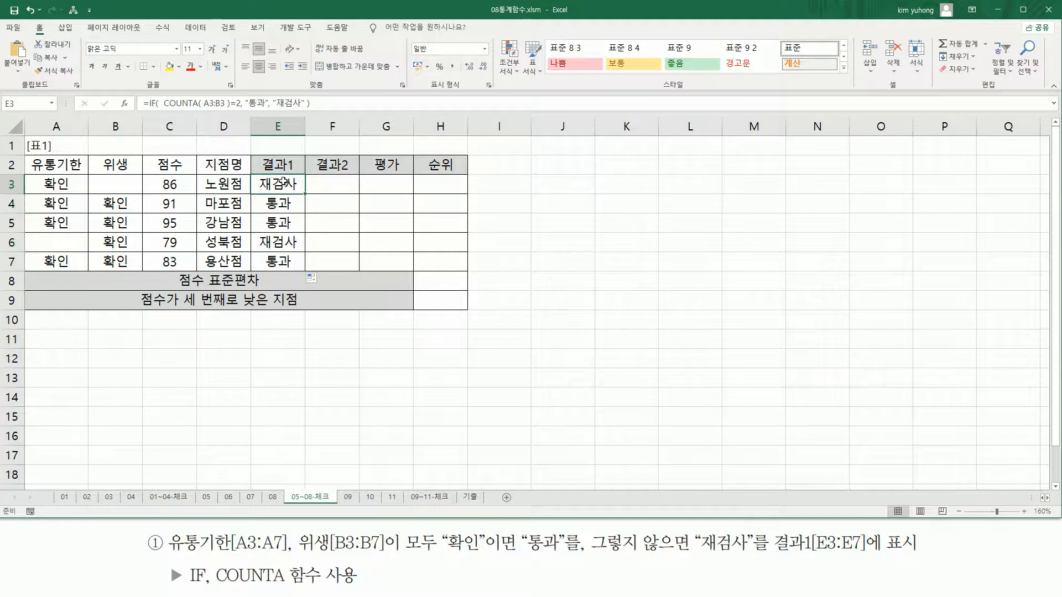
Write the IF formula from E3 as plain text in cell B12
left_click(136, 358)
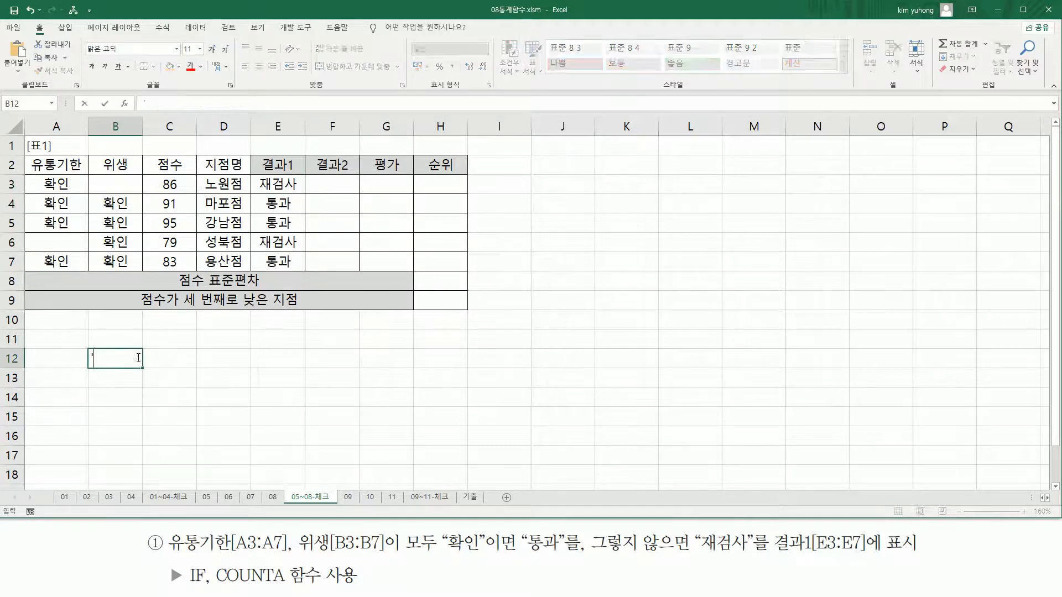
type("'")
type("=IF( COUNTA( A3:B3 )=2, \"통과\", \"재검사\" )")
key("Return")
Examine the COUNTA condition and both result texts of the formula in B12 against the 유통기한 and 위생 entries
left_click_drag(134, 362, 153, 362)
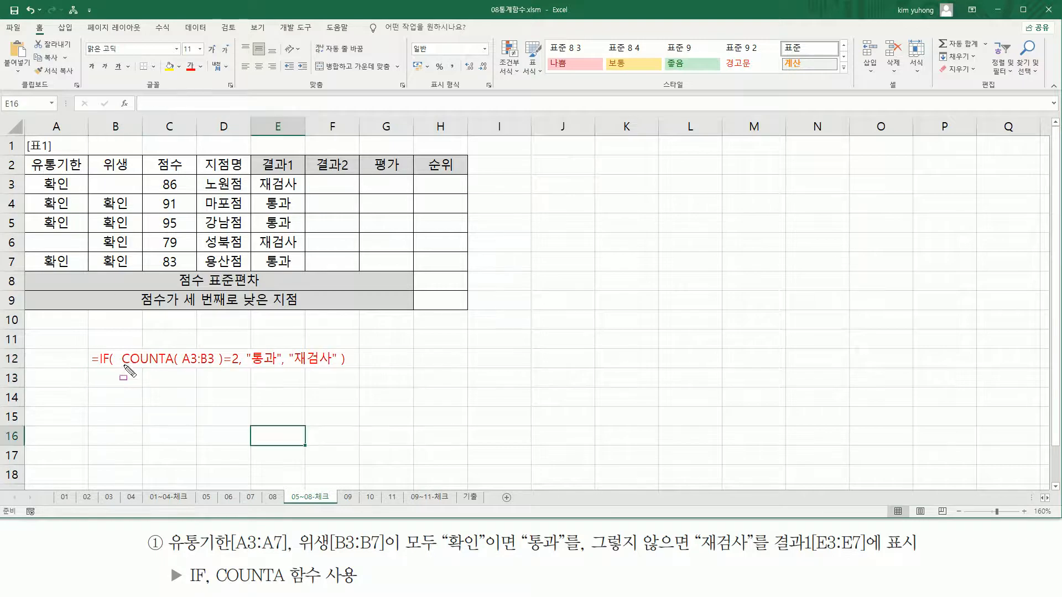
mouse_move(121, 369)
left_mouse_down()
mouse_move(218, 377)
mouse_move(222, 351)
left_mouse_up()
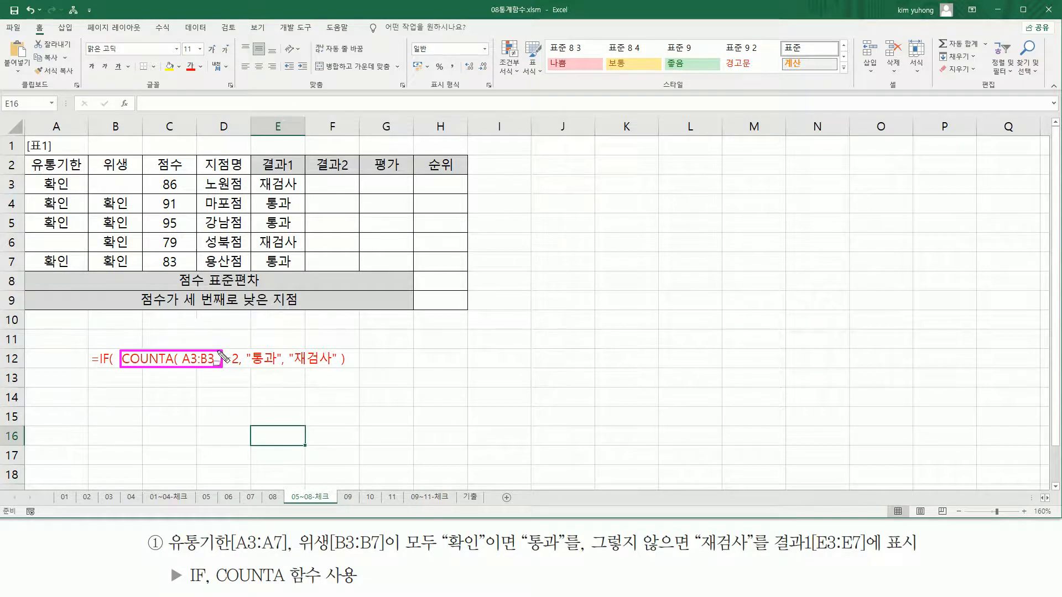
left_click_drag(32, 175, 140, 194)
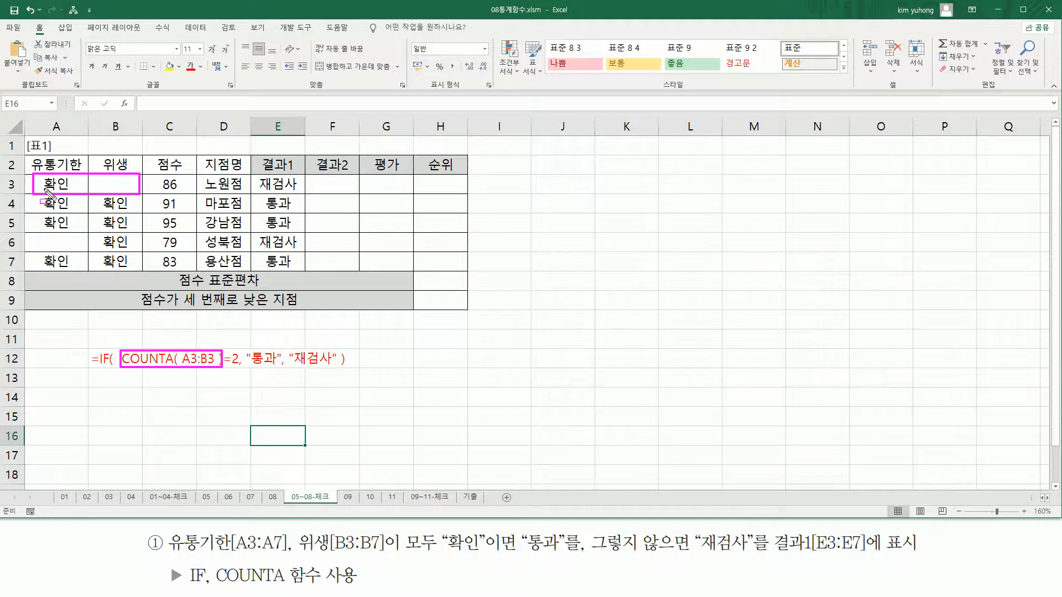
left_click_drag(43, 191, 59, 191)
left_click_drag(221, 366, 233, 366)
mouse_move(40, 199)
left_mouse_down()
mouse_move(67, 212)
mouse_move(131, 212)
left_mouse_up()
left_click_drag(35, 220, 115, 220)
mouse_move(42, 255)
left_mouse_down()
mouse_move(49, 266)
mouse_move(131, 266)
left_mouse_up()
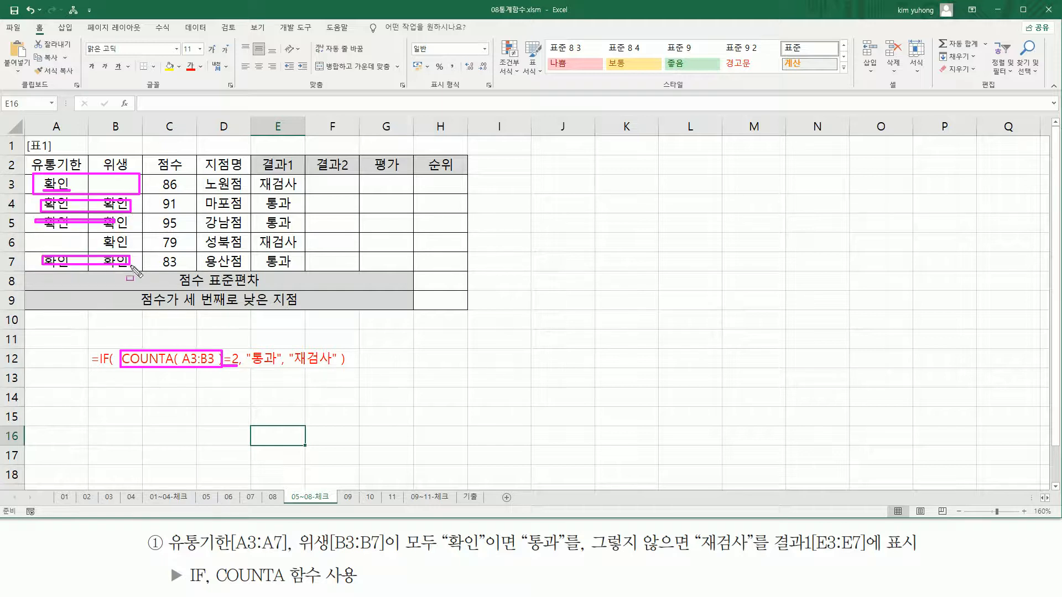
left_click_drag(247, 341, 280, 379)
mouse_move(289, 338)
left_mouse_down()
mouse_move(290, 372)
mouse_move(337, 373)
left_mouse_up()
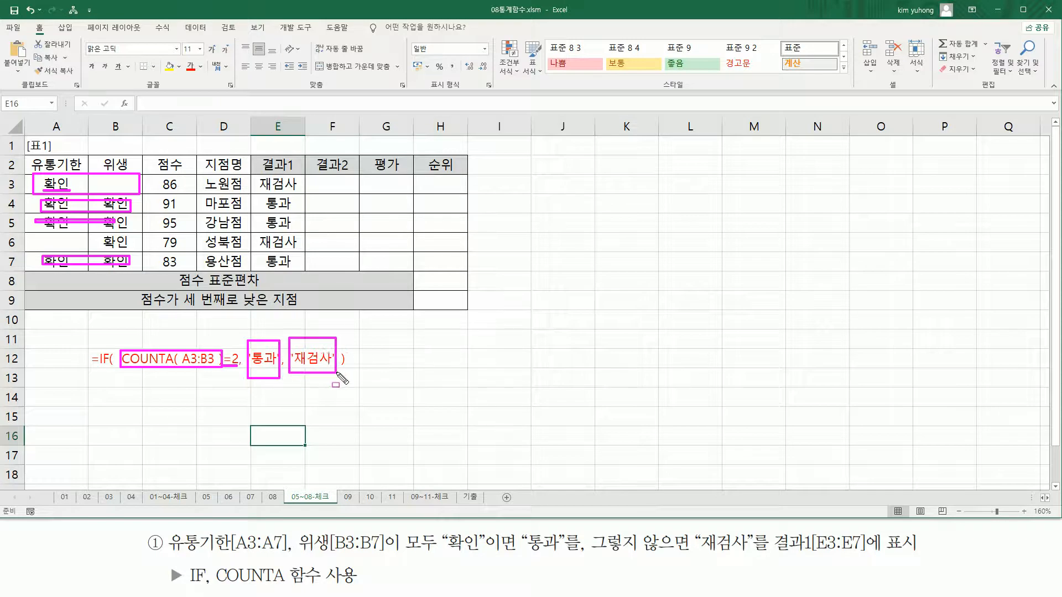
key("Escape")
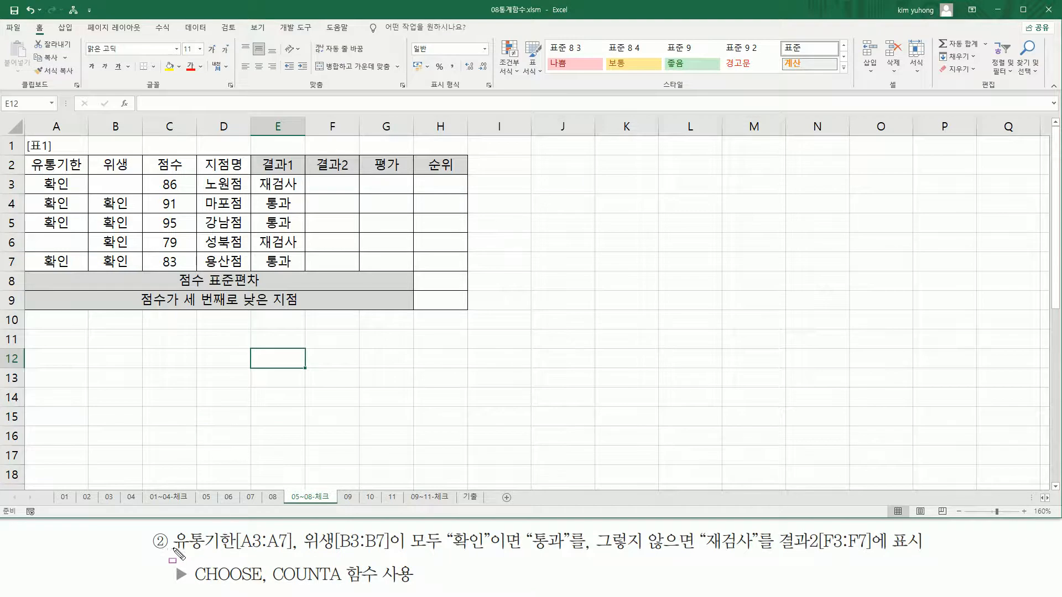
Read the second task for 결과2 (F3:F7), checking its condition, result texts and required CHOOSE and COUNTA functions against the table
key("ctrl+2")
left_click_drag(173, 552, 562, 553)
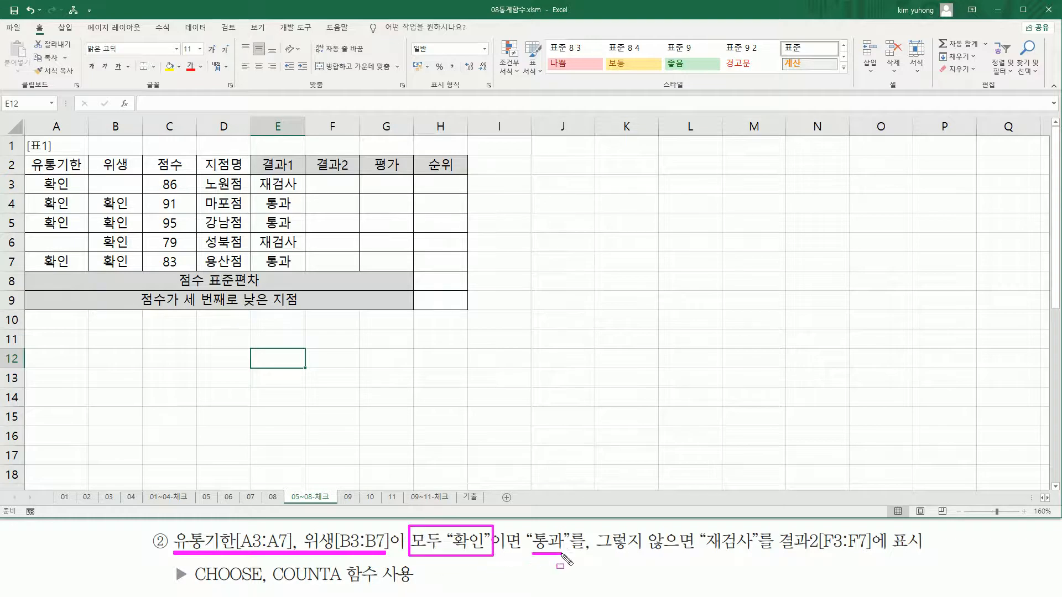
left_click_drag(705, 551, 874, 553)
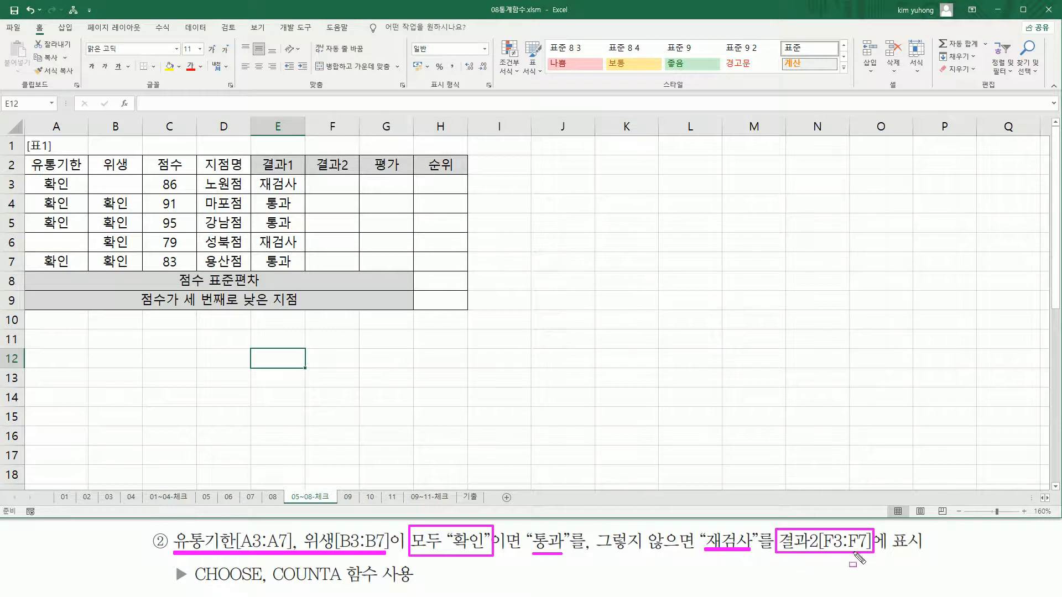
left_click_drag(359, 269, 350, 268)
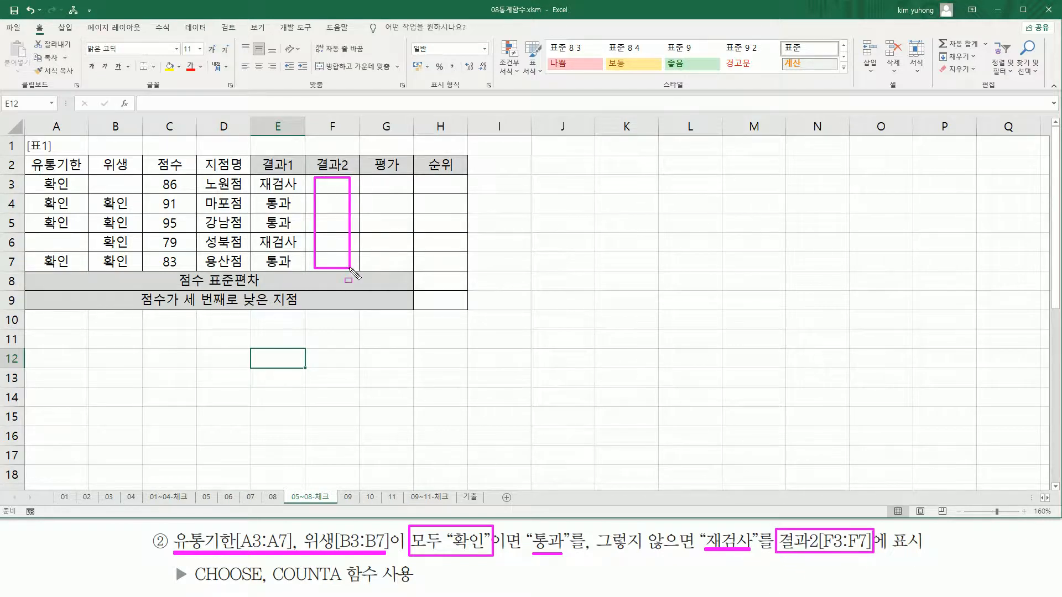
left_click_drag(275, 591, 347, 576)
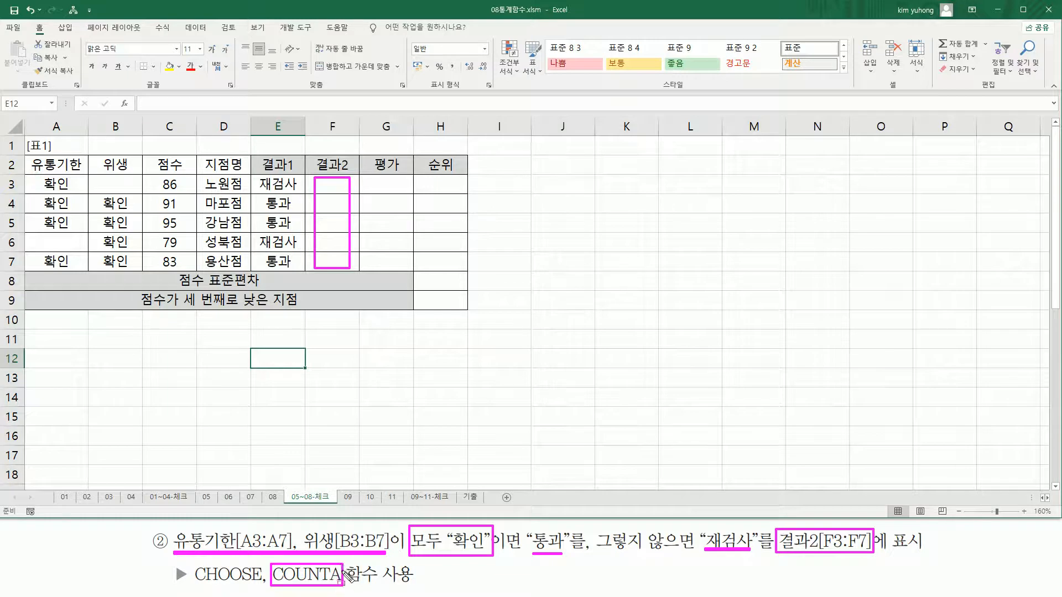
left_click_drag(39, 177, 138, 191)
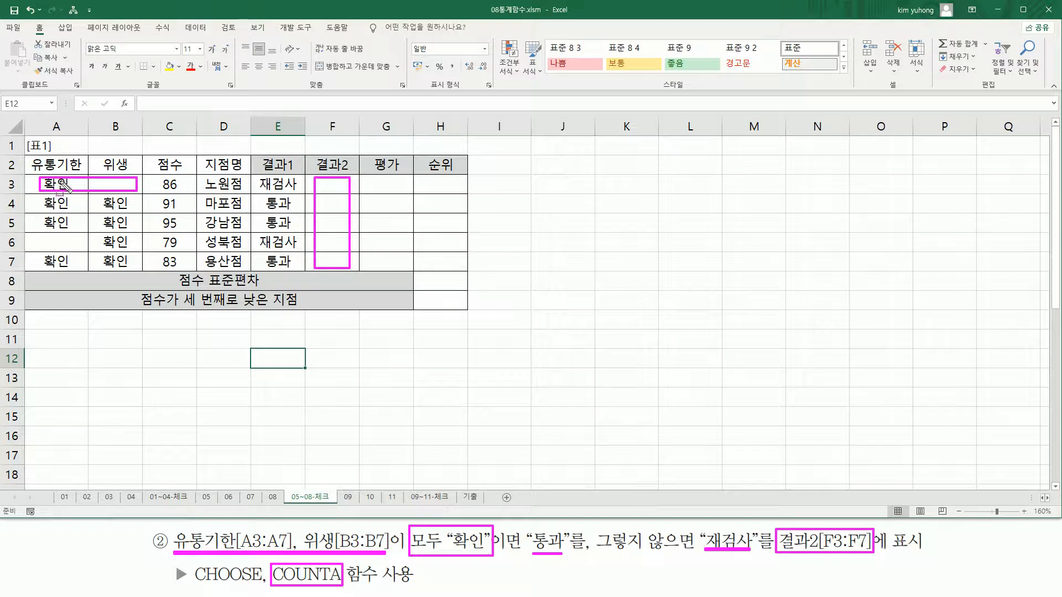
mouse_move(39, 192)
left_mouse_down()
mouse_move(75, 212)
mouse_move(134, 213)
left_mouse_up()
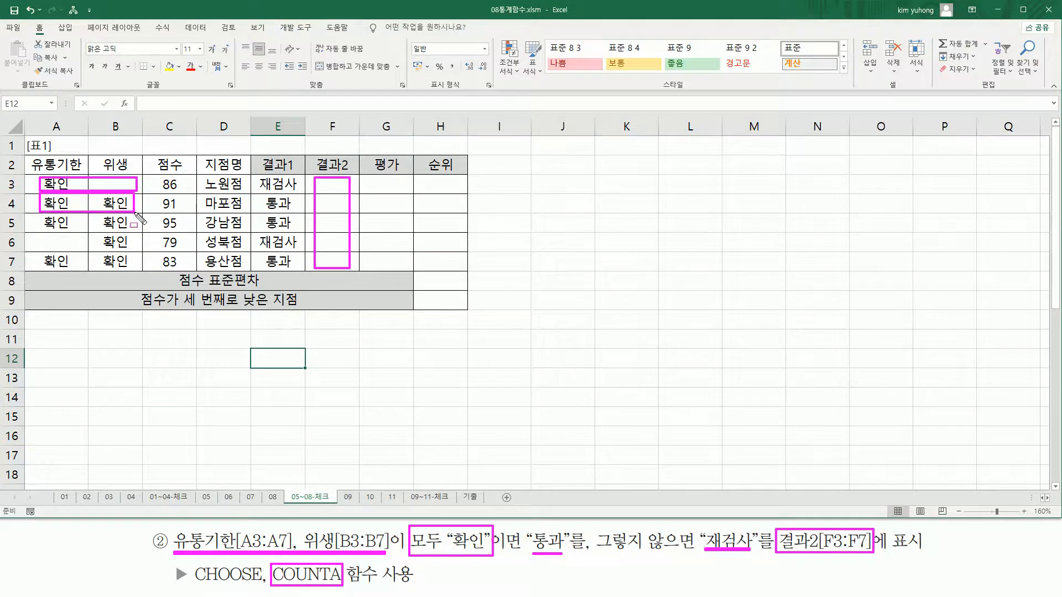
left_click_drag(192, 563, 261, 586)
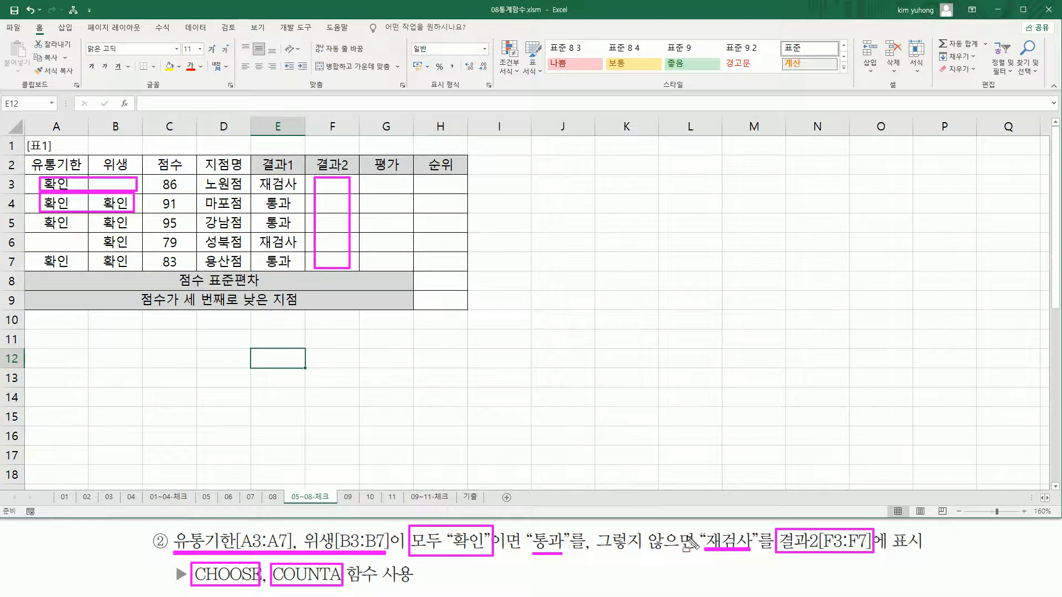
key("Escape")
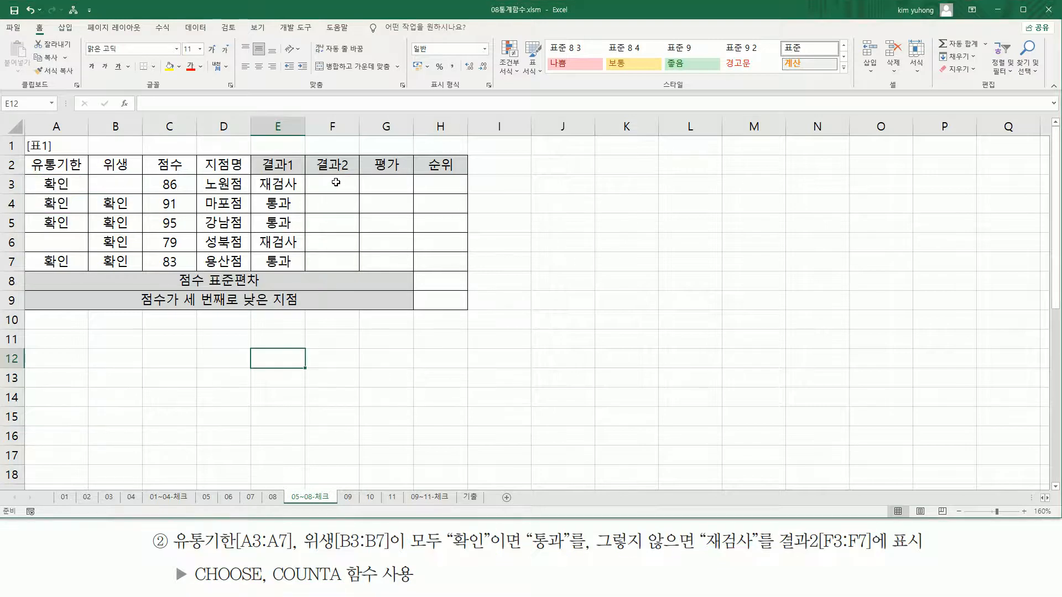
Enter =COUNTA(A3:B3) in F3 and fill it down through F7
left_click(341, 184)
type("=ㅊ")
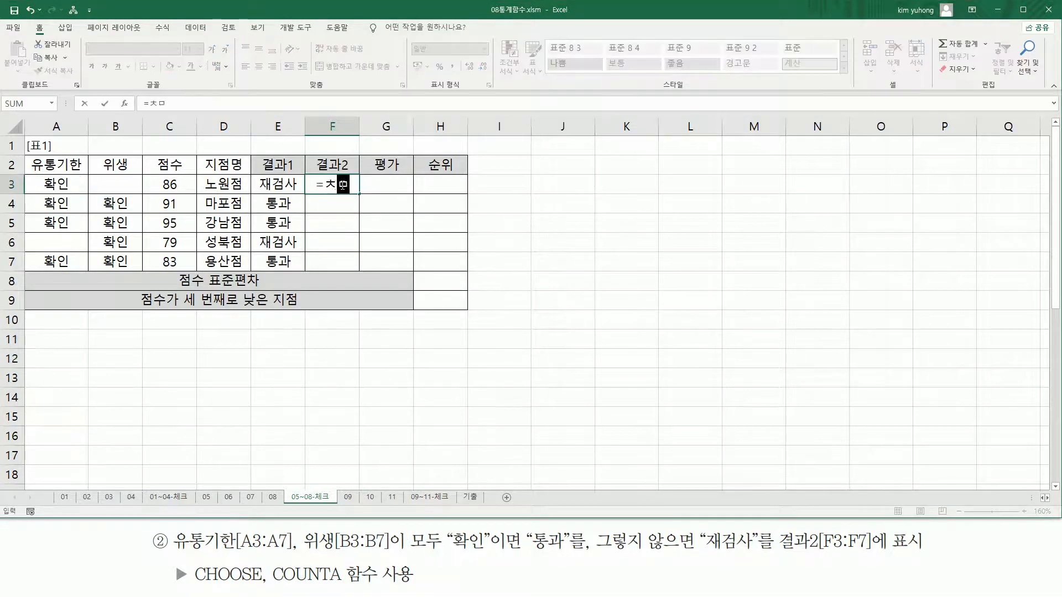
key("BackSpace")
type("COUNTA")
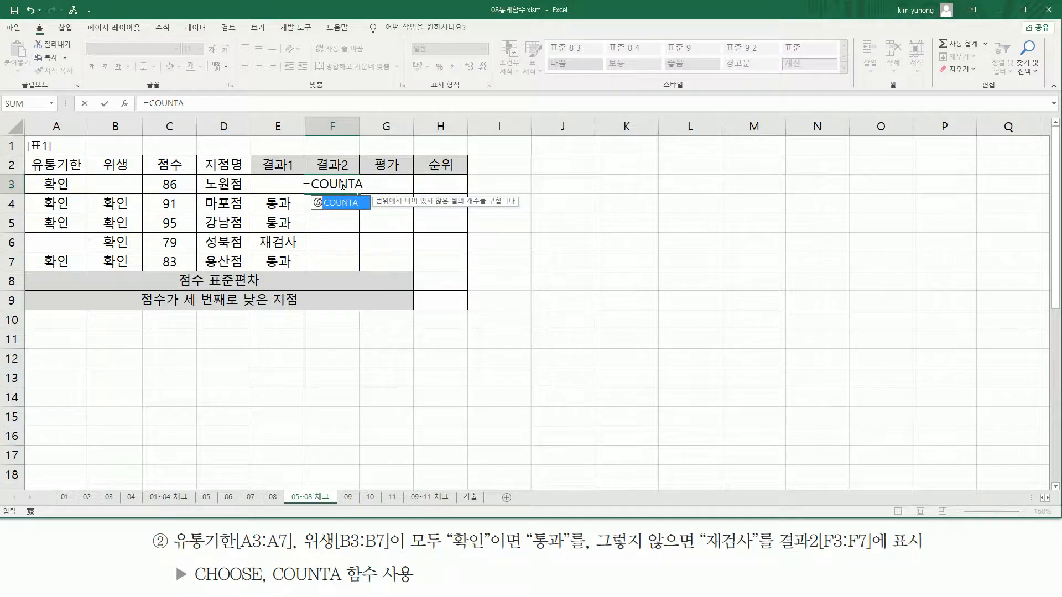
type("(")
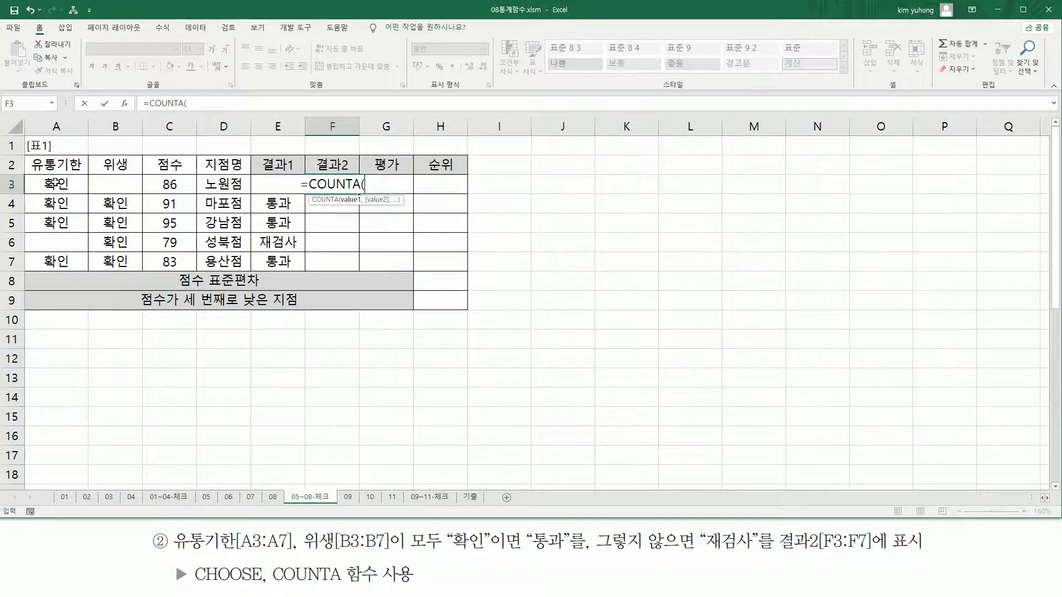
left_click_drag(55, 183, 114, 183)
type(")")
key("Return")
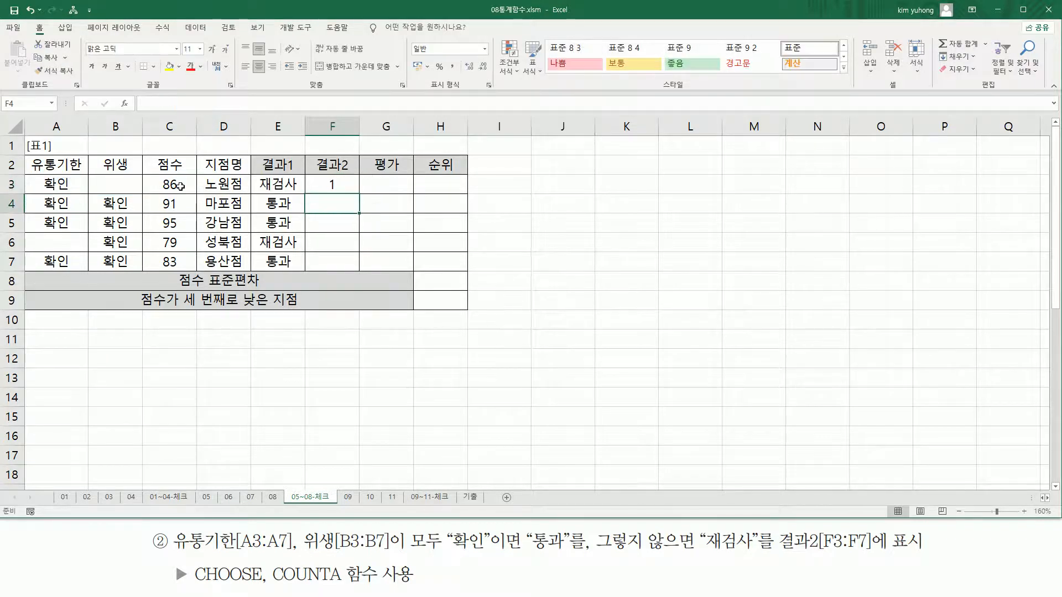
left_click(325, 186)
left_click_drag(360, 193, 365, 266)
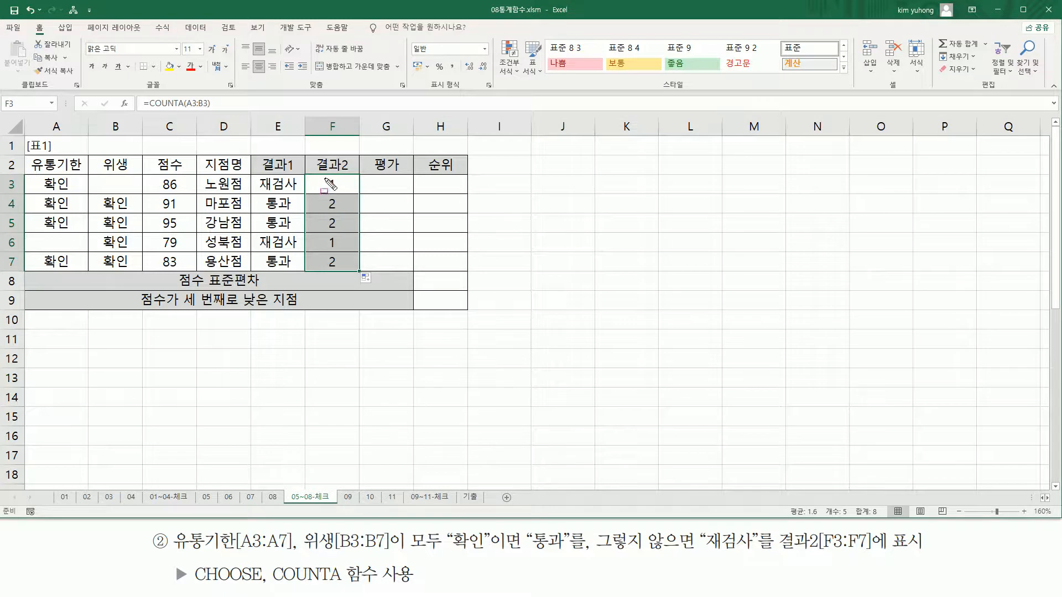
Compare the counts in F3:F7 with the task's texts 재검사 and 통과 to determine the order of the CHOOSE values
mouse_move(324, 175)
left_mouse_down()
mouse_move(339, 191)
mouse_move(338, 214)
left_mouse_up()
left_click_drag(192, 584, 258, 584)
left_click_drag(533, 553, 565, 553)
left_click_drag(708, 552, 752, 552)
left_click_drag(318, 176, 355, 187)
left_click_drag(316, 233, 360, 246)
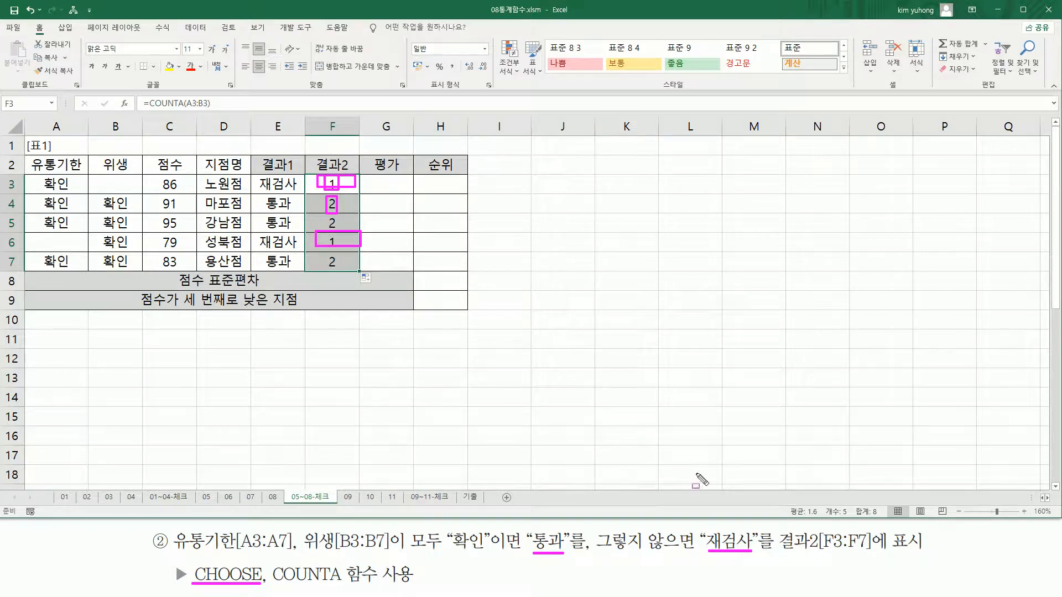
left_click_drag(703, 526, 756, 563)
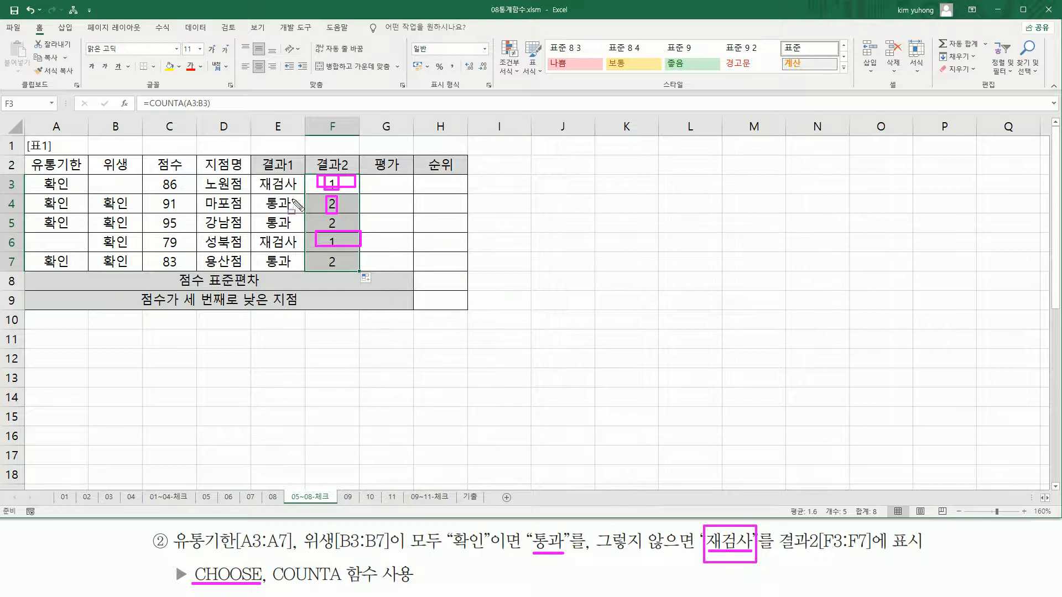
mouse_move(320, 198)
left_mouse_down()
mouse_move(350, 224)
mouse_move(319, 200)
left_mouse_up()
left_click_drag(325, 253, 345, 273)
left_click_drag(532, 525, 558, 535)
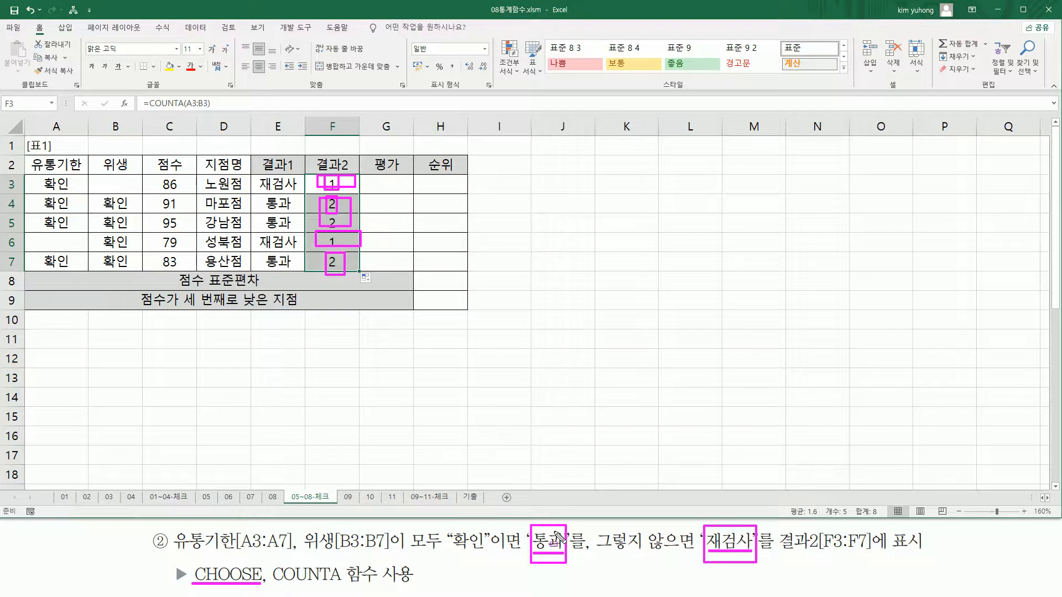
key("Escape")
Wrap the COUNTA formula in F3 in a CHOOSE function as its index number
left_click(337, 182)
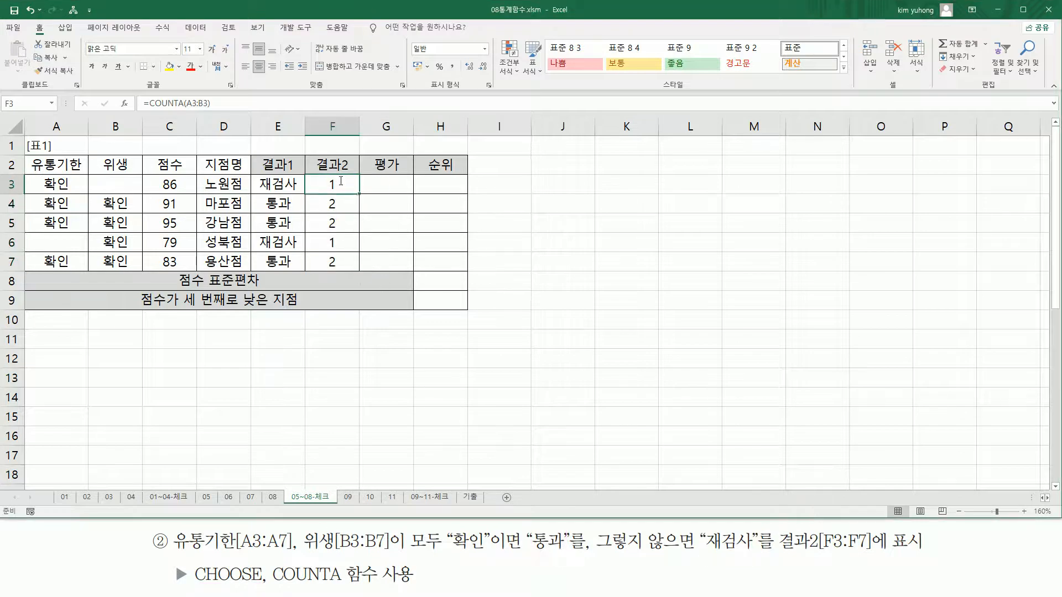
double_click(332, 184)
left_click_drag(291, 185, 481, 186)
key("ctrl+c")
key("Delete")
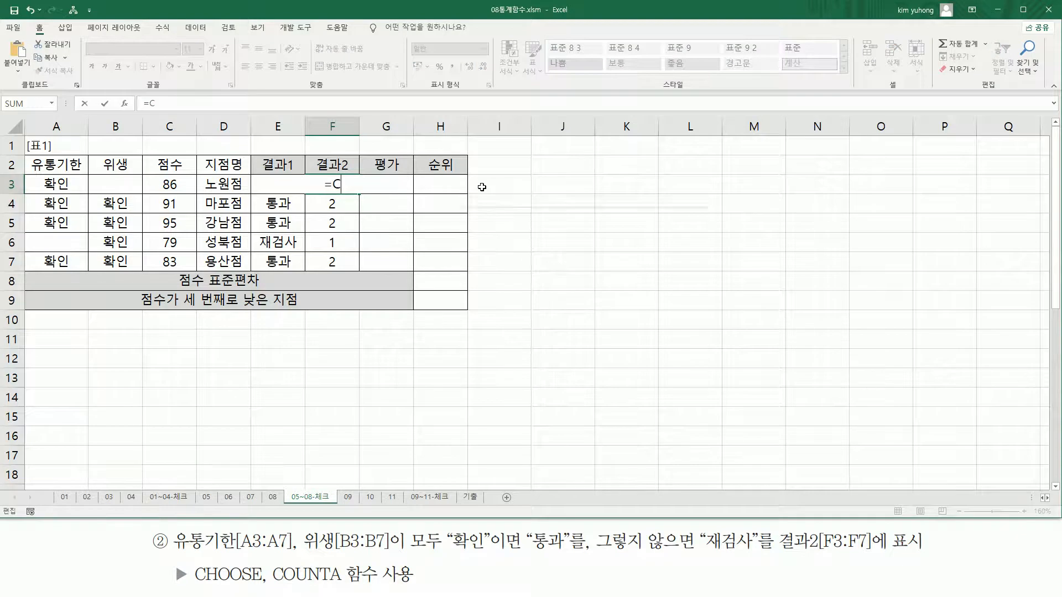
type("CHOOSE(")
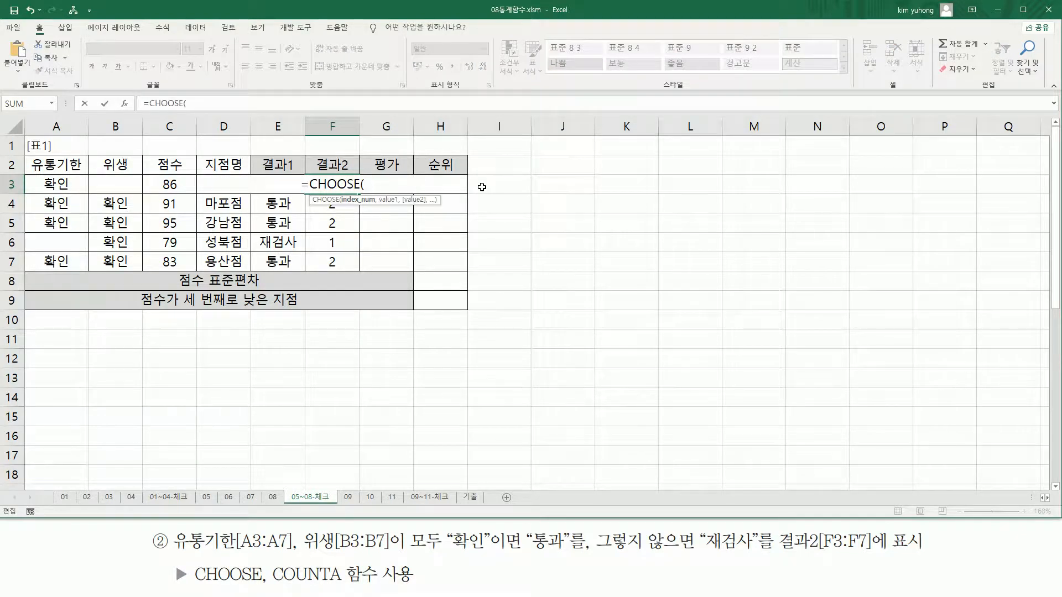
key("ctrl+v")
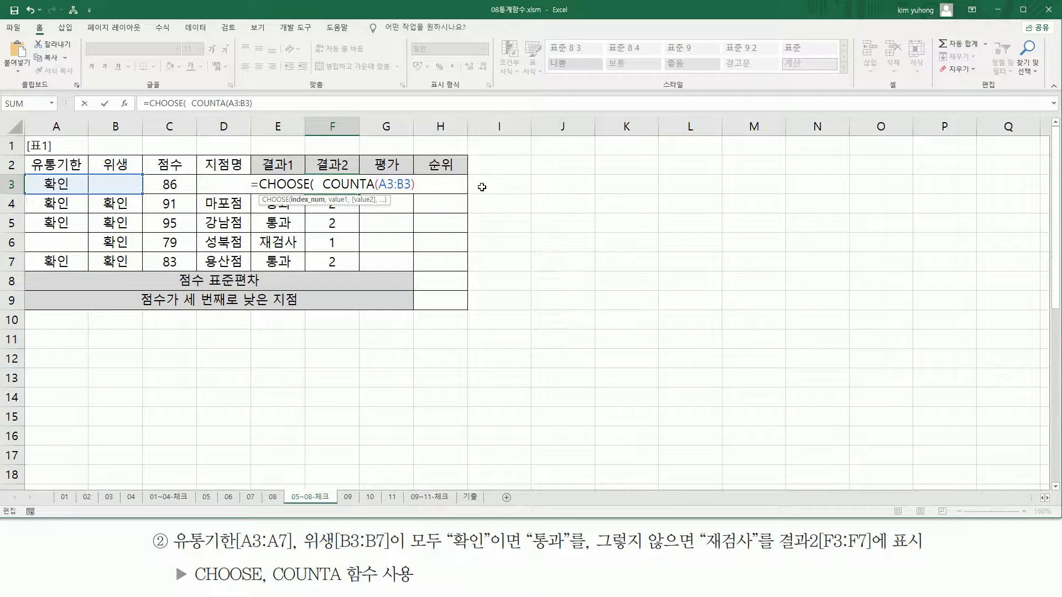
Add "재검사" and "통과" as the first and second values of the CHOOSE formula in F3 and close it
type(",")
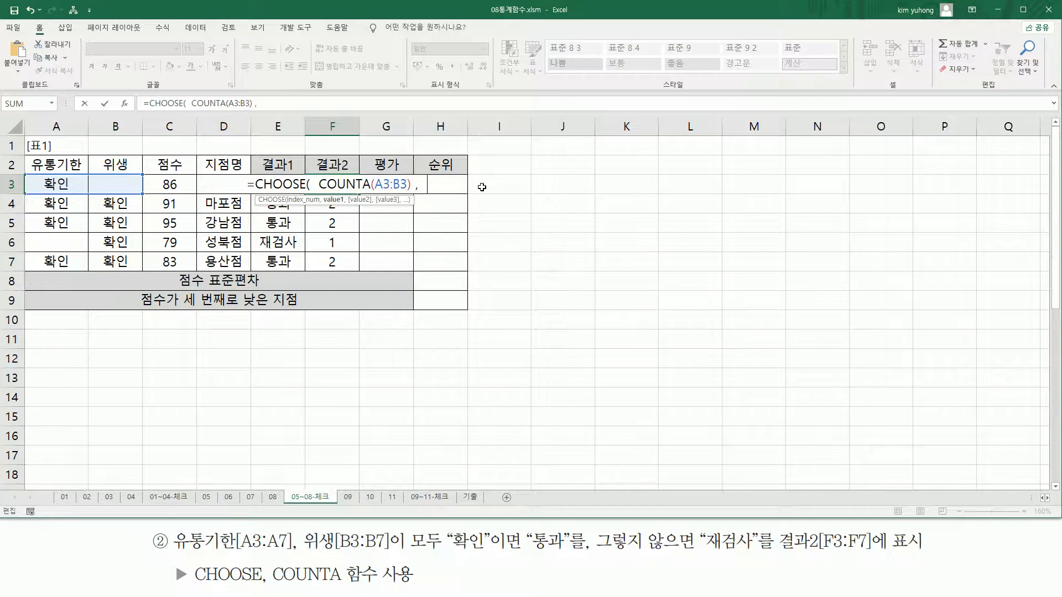
type(" \"")
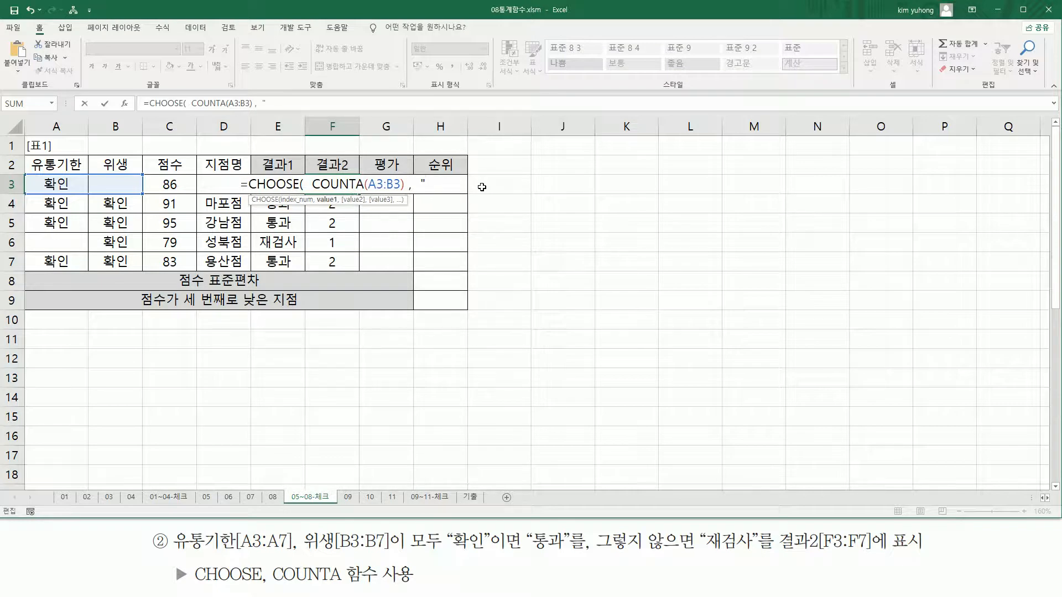
type("재검")
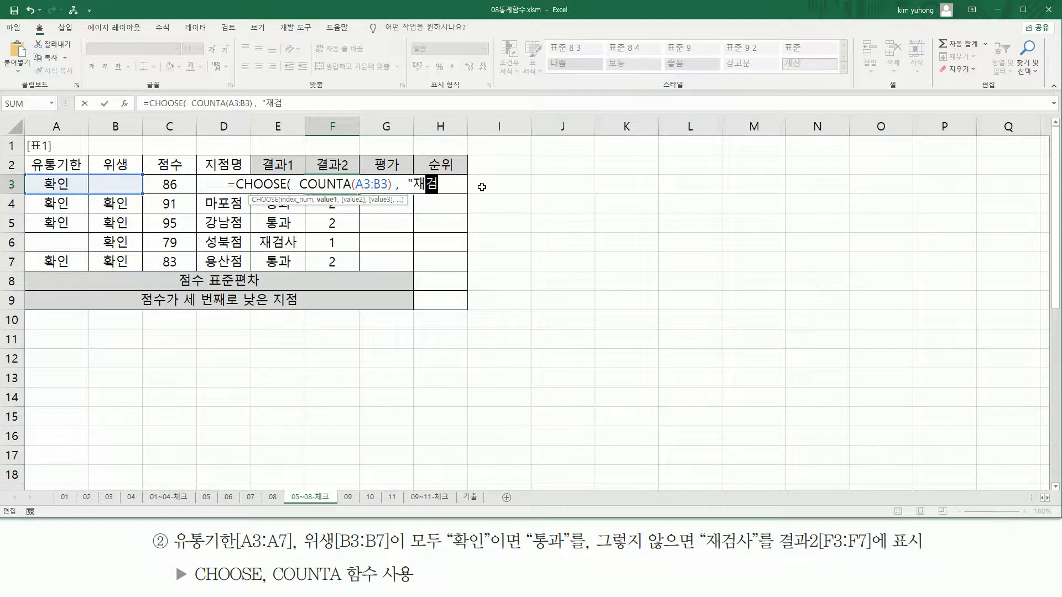
type("사\"")
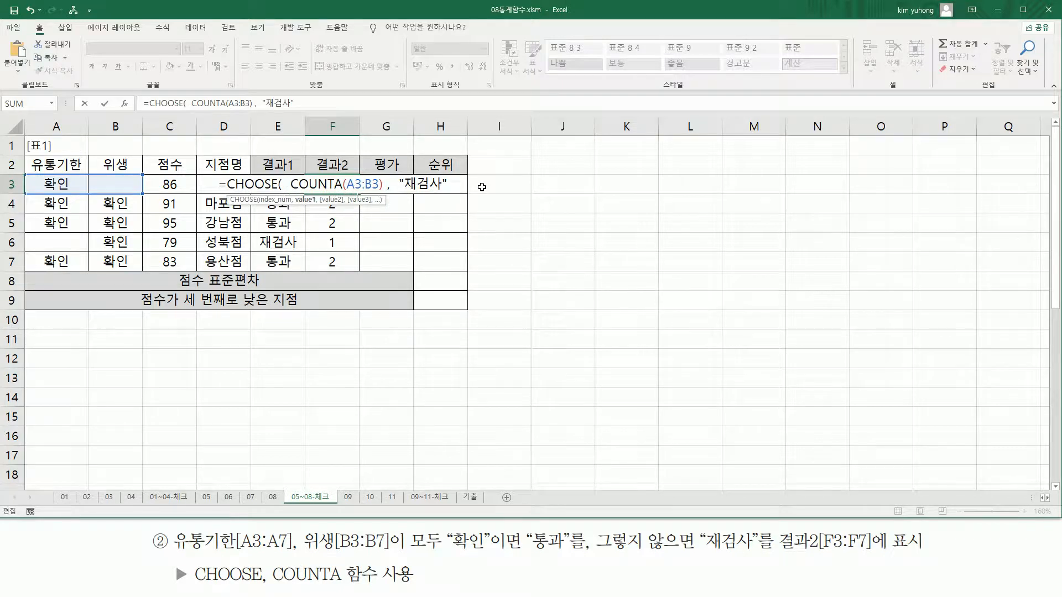
type(" , \"")
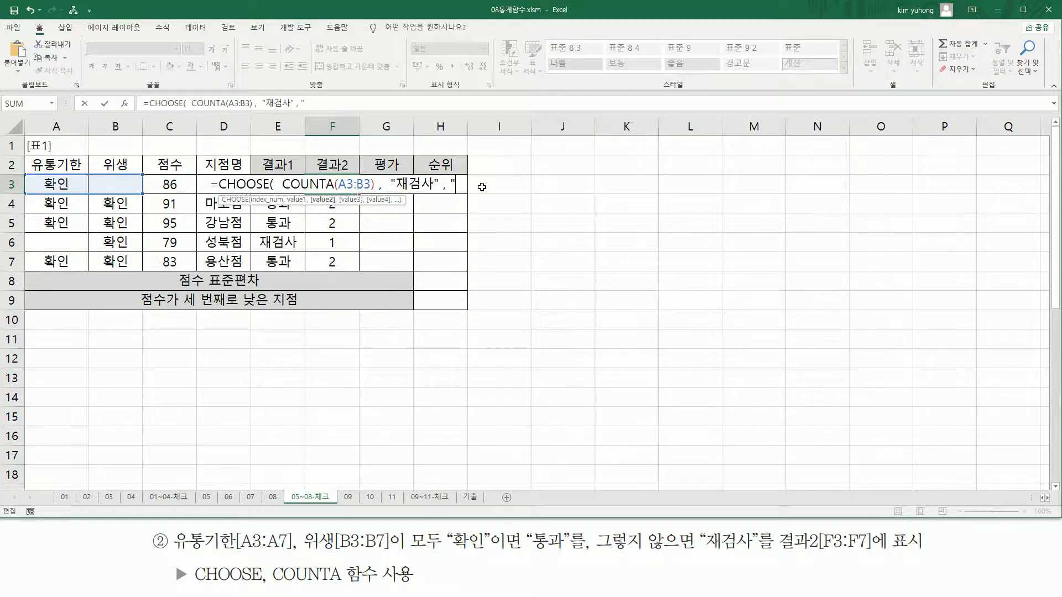
type("토")
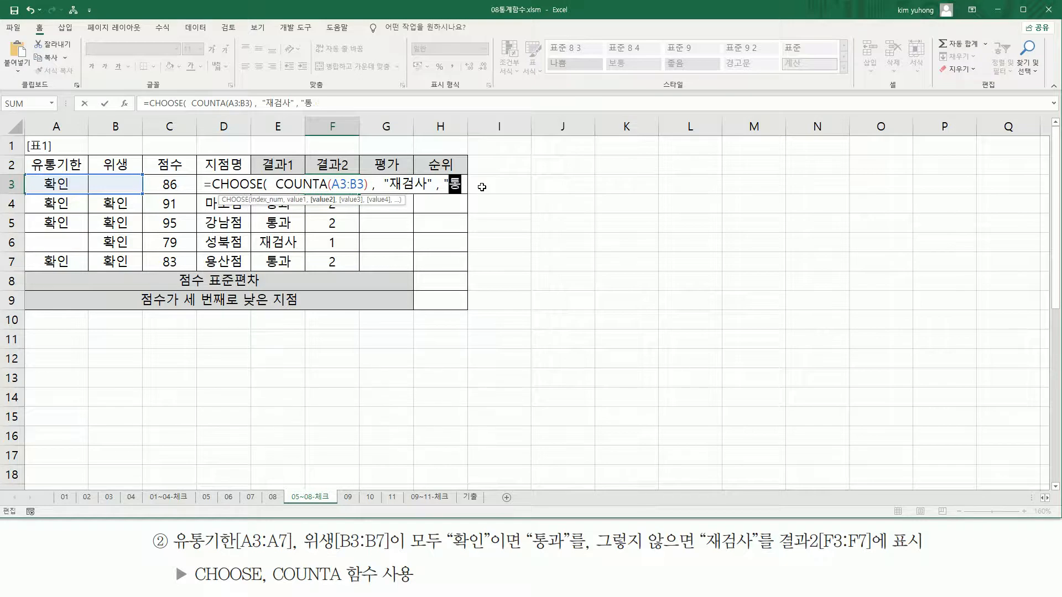
type("과\"")
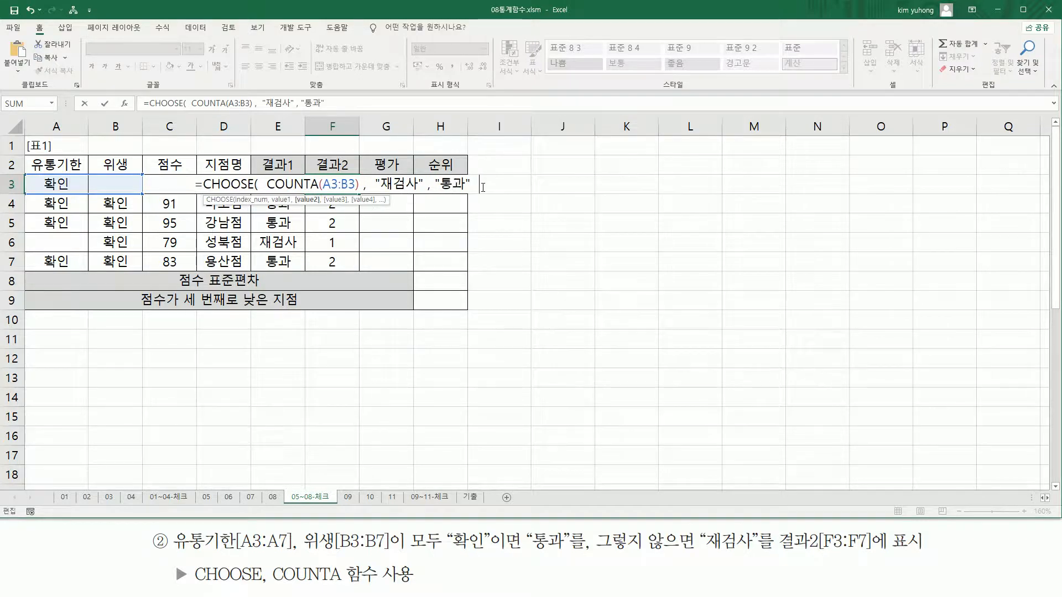
type(" )")
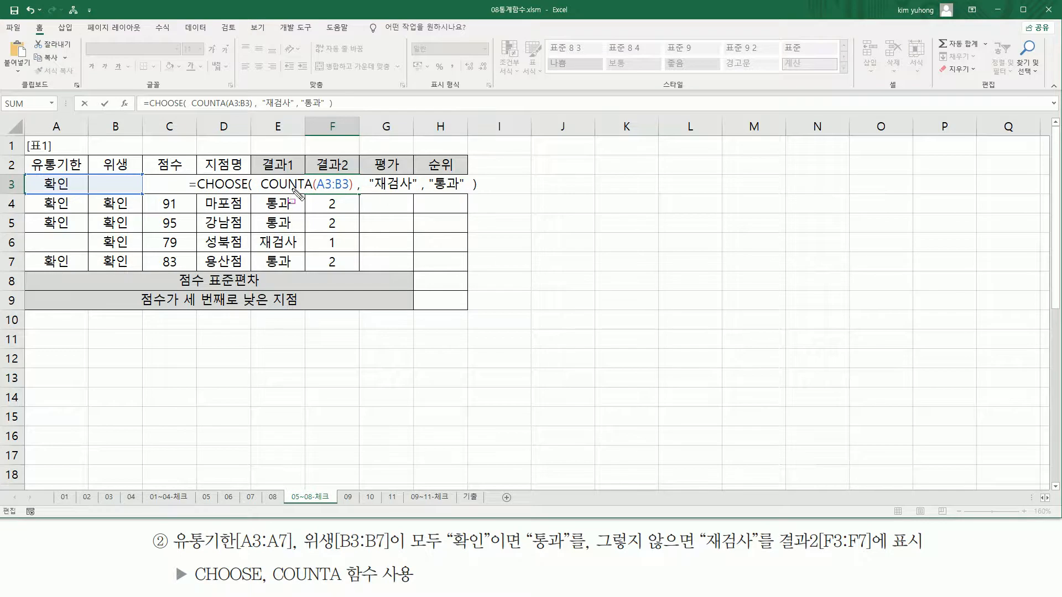
Check the CHOOSE formula's COUNTA index and its two result texts against the 유통기한 and 위생 entries in the table
mouse_move(260, 166)
left_mouse_down()
mouse_move(283, 195)
mouse_move(463, 191)
left_mouse_up()
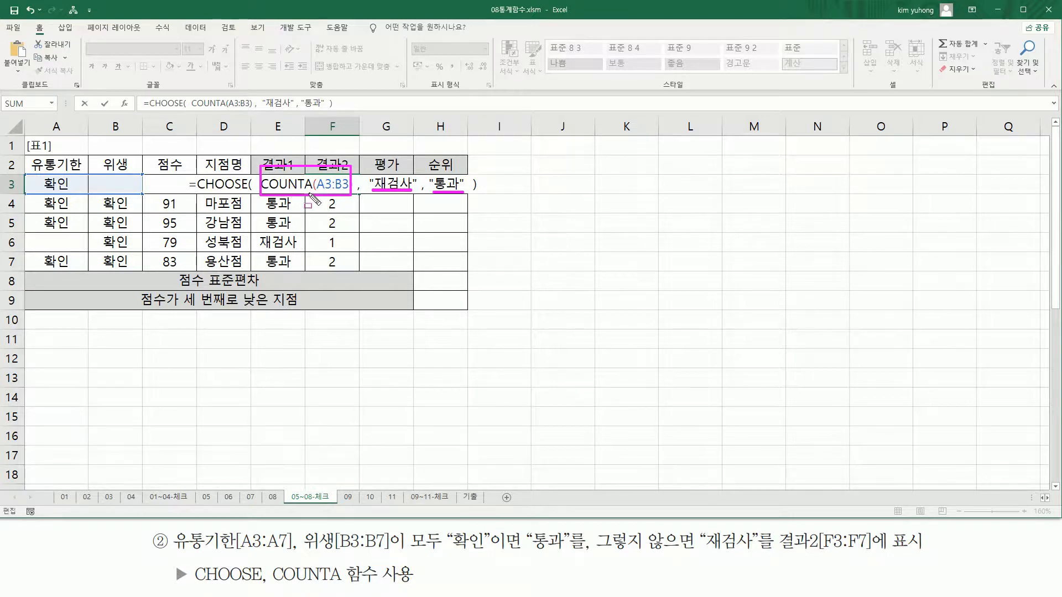
left_click_drag(37, 214, 122, 231)
left_click_drag(41, 194, 123, 211)
left_click_drag(440, 201, 447, 205)
key("Escape")
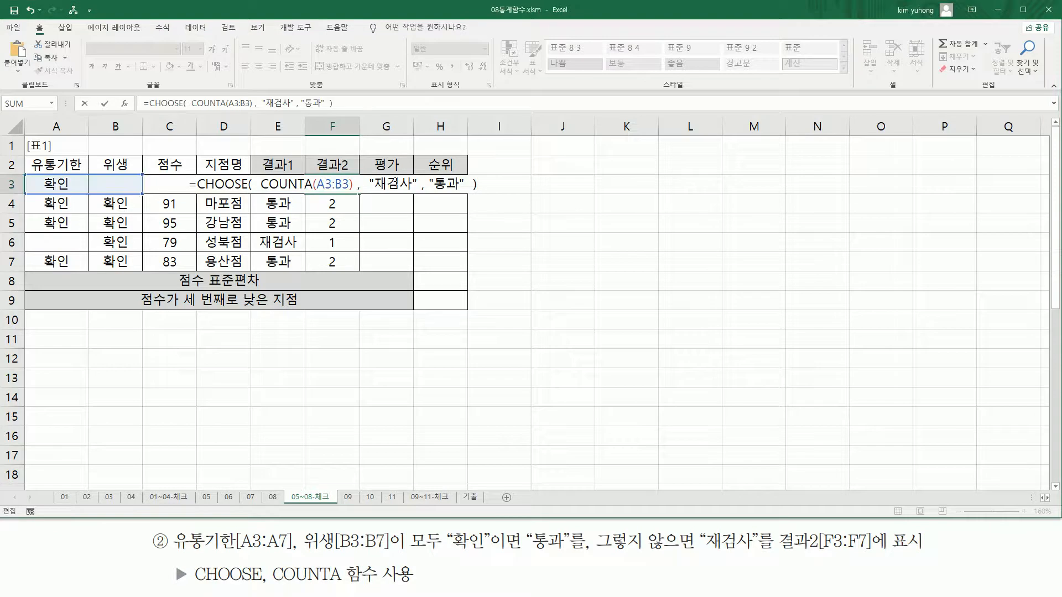
Commit the CHOOSE formula in F3 and fill it down through F7
key("Return")
left_click(335, 186)
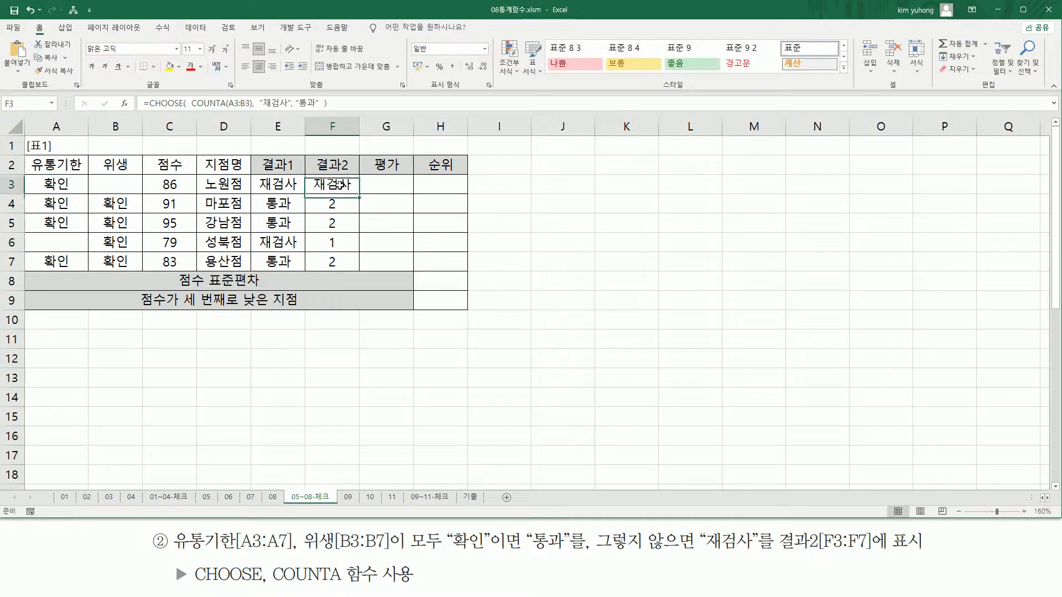
left_click_drag(359, 197, 354, 267)
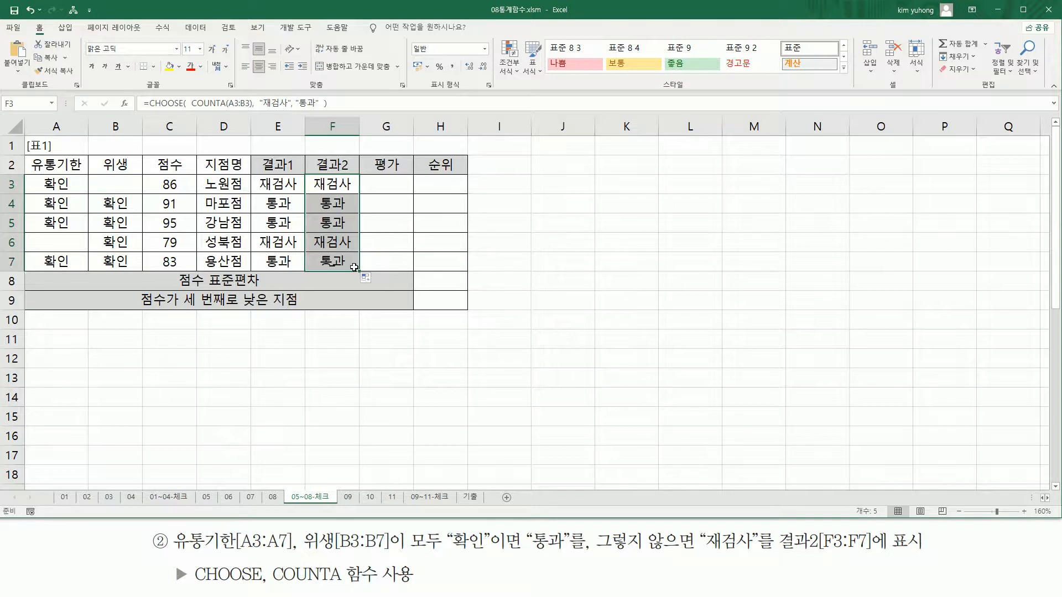
Write =CHOOSE( COUNTA(A3:B3) , "재검사" , "통과" ) as a text note in B12 and colour it red
left_click(125, 353)
type("'=CHOOSE(  COUNTA(A3:B3) , \"재검사\" , \"통과\" )")
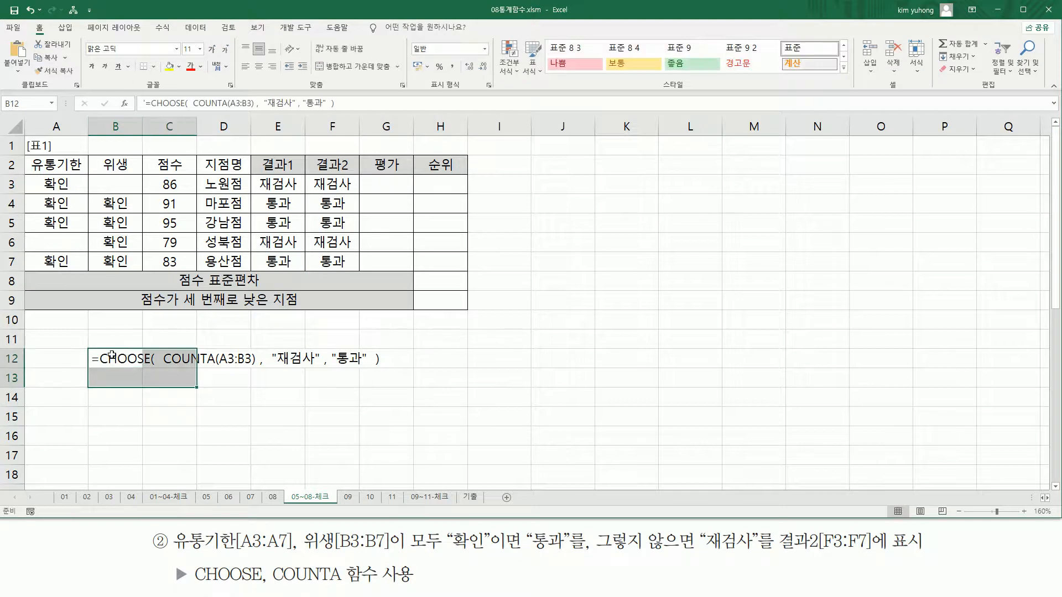
left_click(112, 355)
left_click(190, 66)
left_click(277, 435)
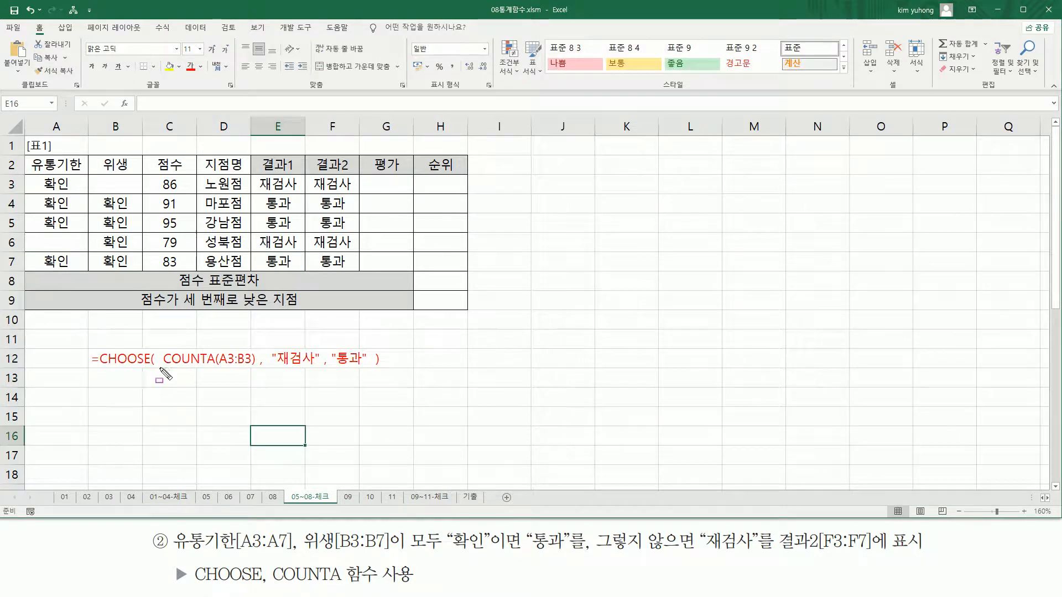
Review the COUNTA index and the two result texts in the formula note in B12
mouse_move(159, 367)
left_mouse_down()
mouse_move(255, 368)
mouse_move(256, 346)
left_mouse_up()
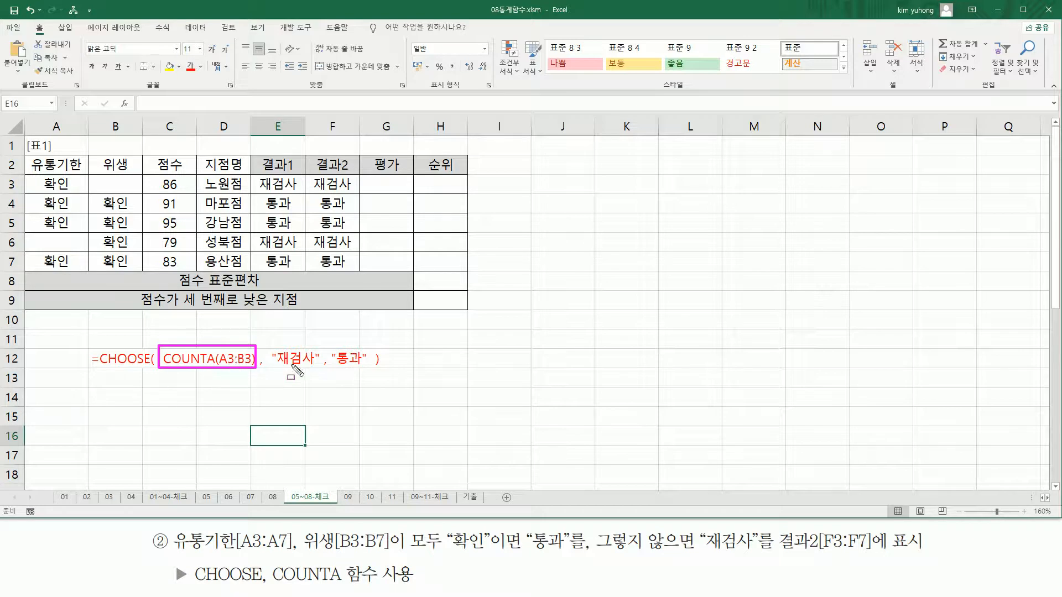
left_click_drag(275, 367, 315, 368)
left_click_drag(335, 366, 364, 366)
key("Escape")
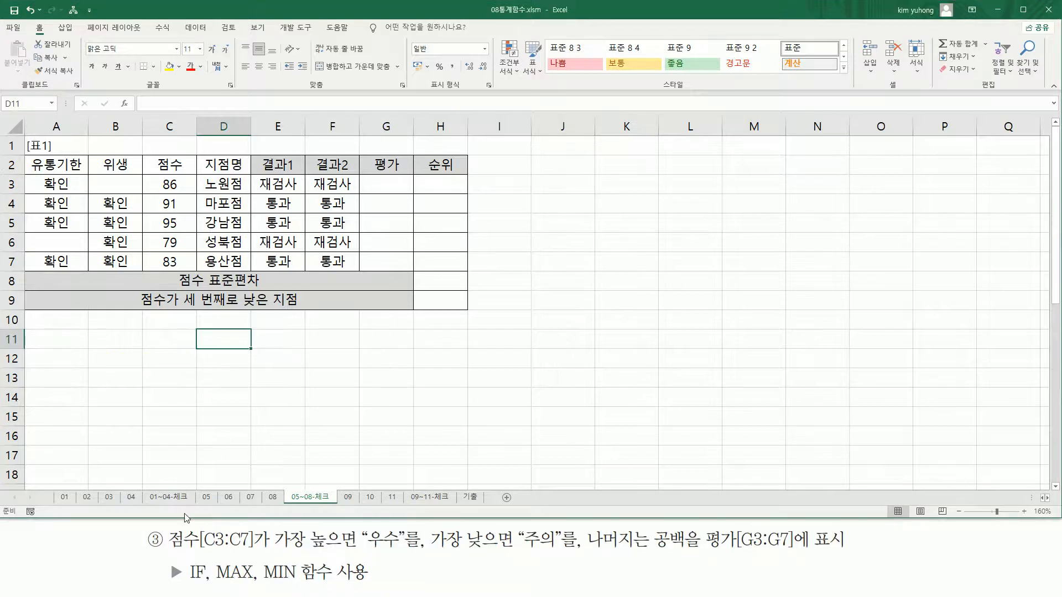
Read the third task for 평가 (G3:G7), checking its 점수 conditions, result texts and required MAX and MIN functions against the table
key("ctrl+2")
left_click_drag(162, 551, 263, 551)
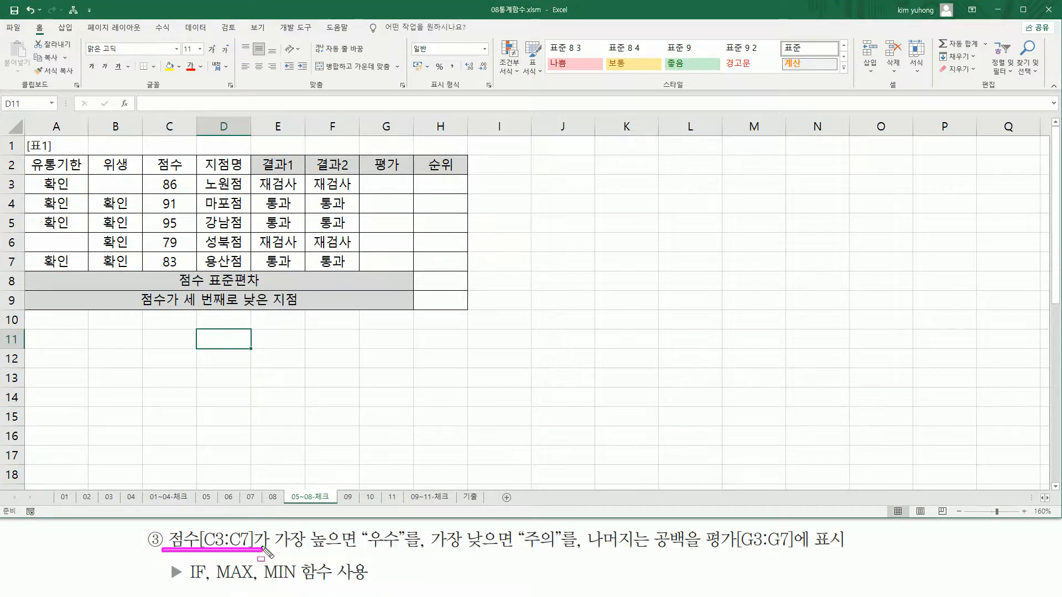
left_click_drag(157, 178, 190, 273)
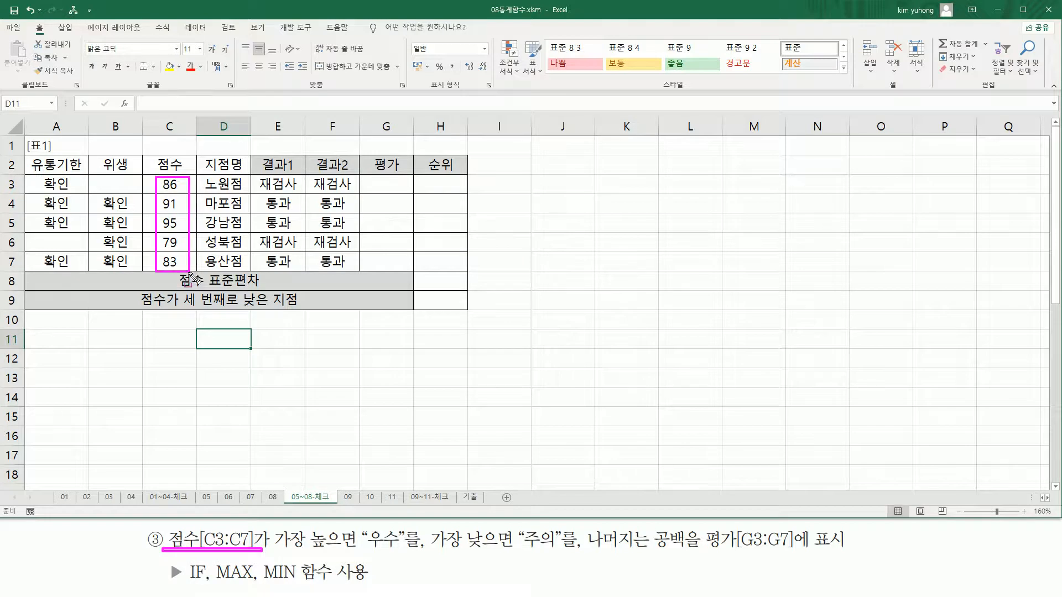
mouse_move(274, 523)
left_mouse_down()
mouse_move(381, 558)
mouse_move(554, 562)
mouse_move(710, 548)
left_mouse_up()
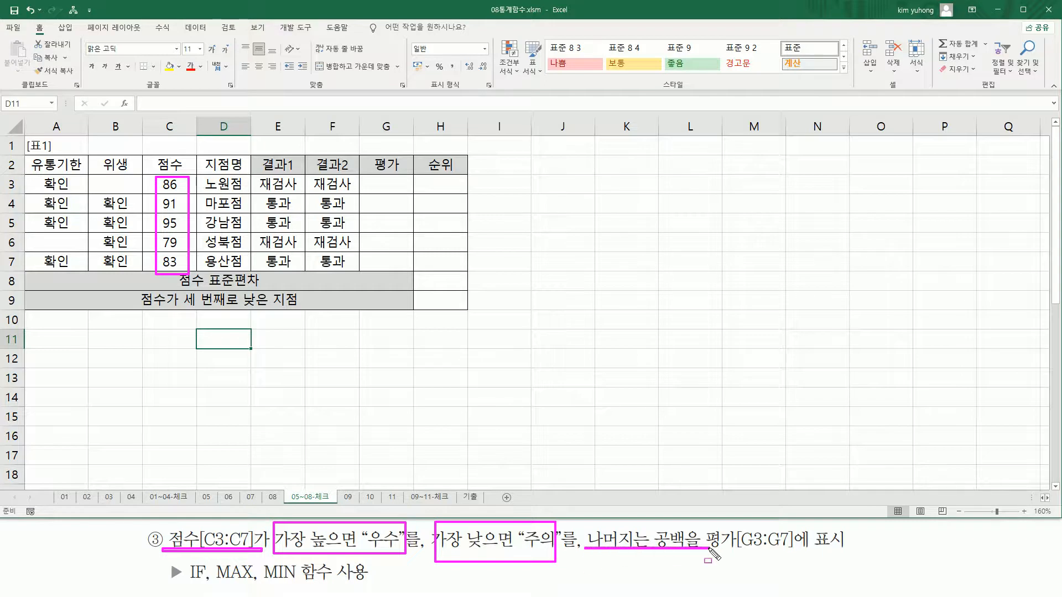
mouse_move(370, 181)
left_mouse_down()
mouse_move(409, 278)
mouse_move(407, 264)
left_mouse_up()
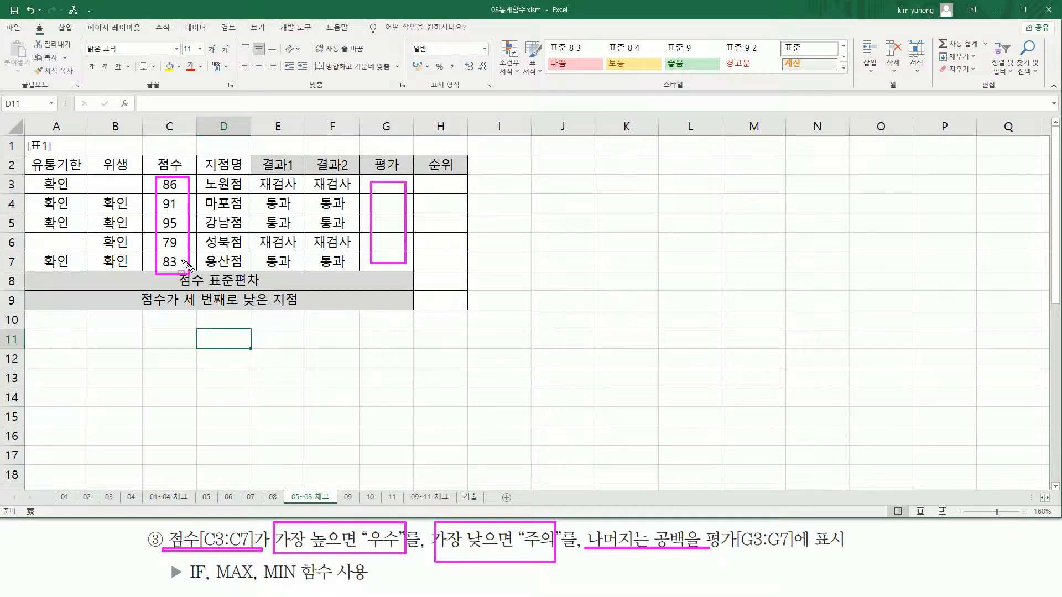
left_click_drag(217, 580, 250, 580)
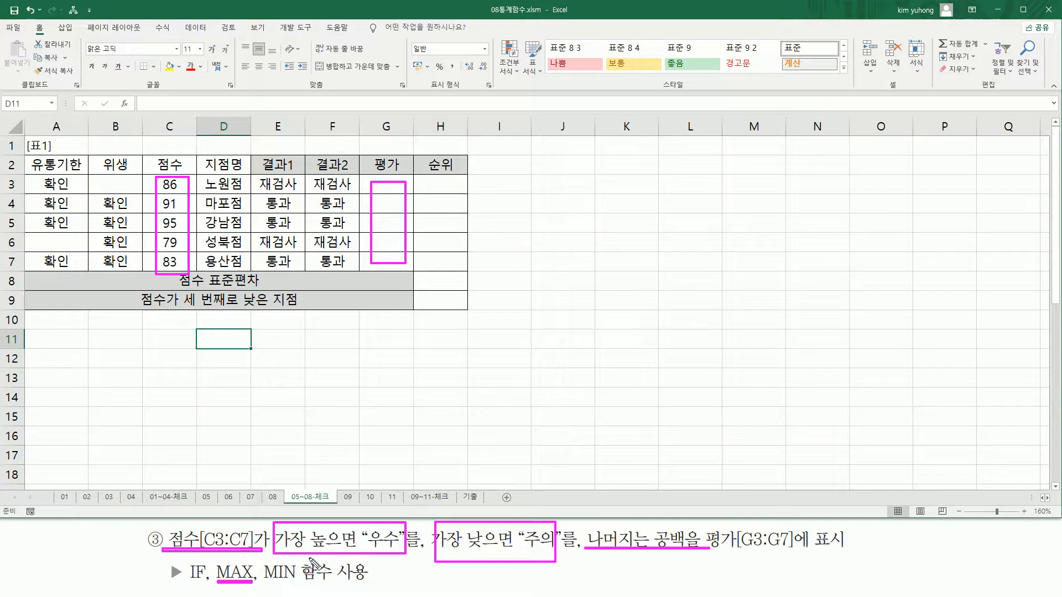
left_click_drag(266, 582, 297, 582)
key("Escape")
Start an IF formula in G3 with MAX(C3:C7) at the beginning of its logical test
left_click(403, 187)
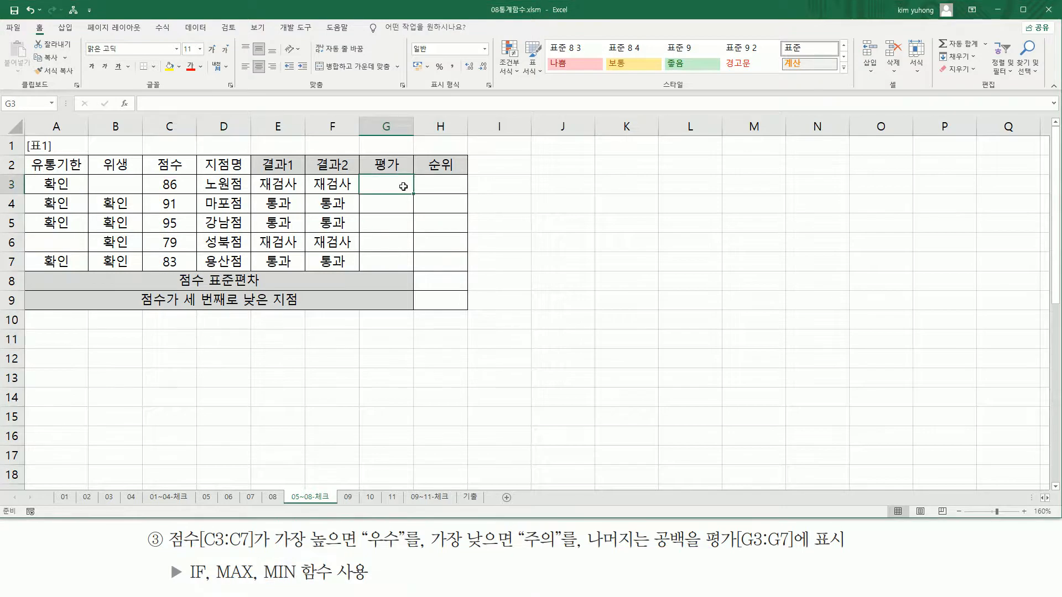
type("=if(")
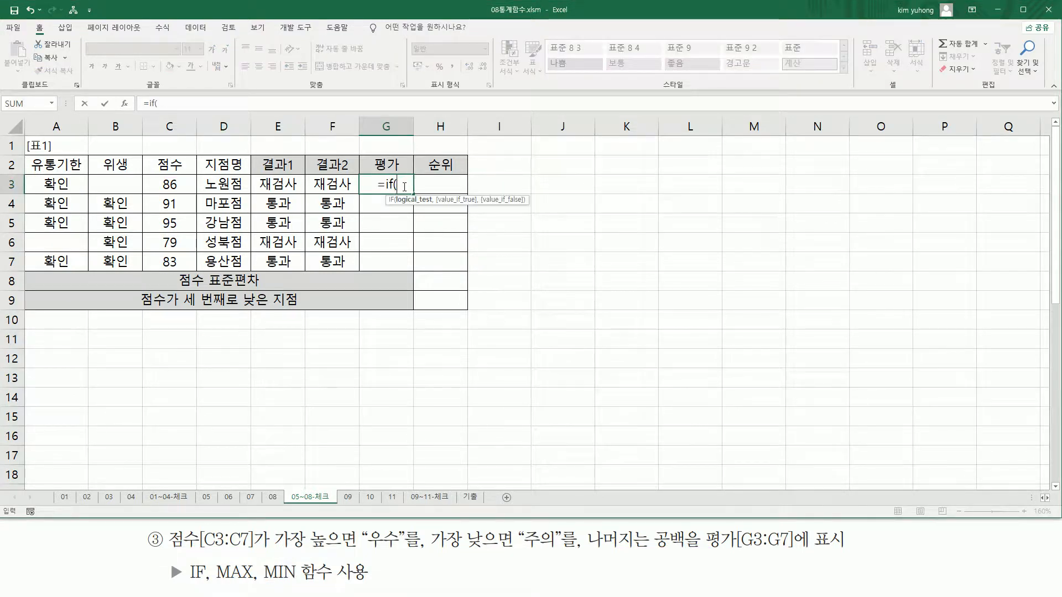
type("  MA")
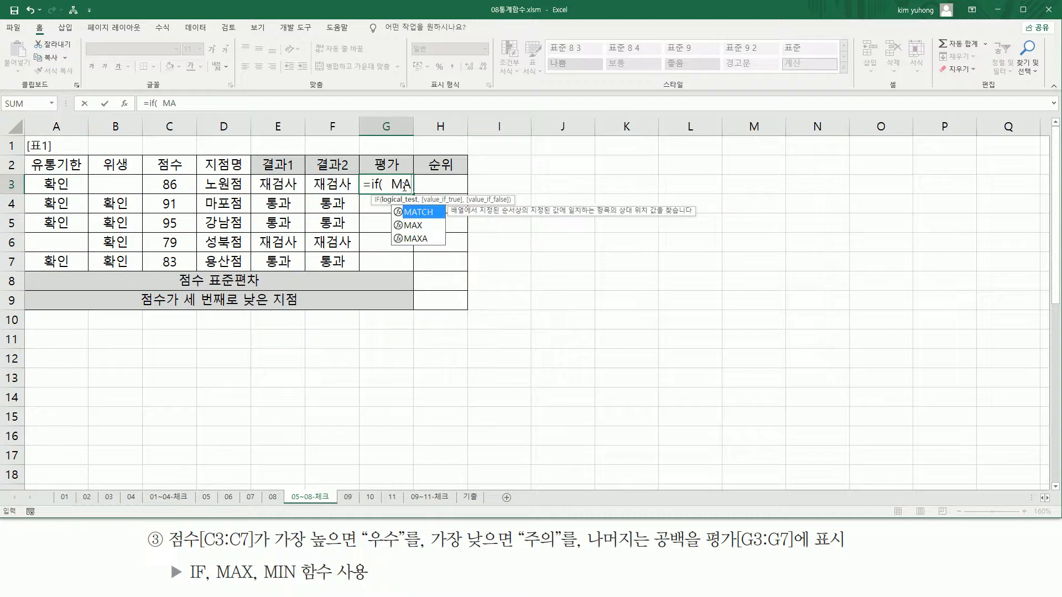
type("X(")
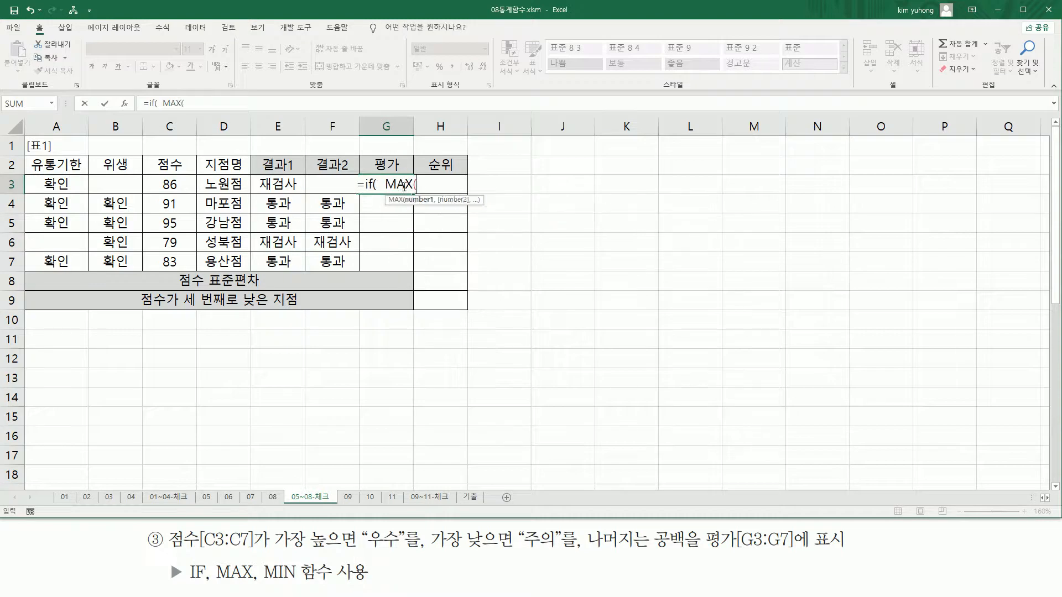
left_click_drag(170, 184, 181, 263)
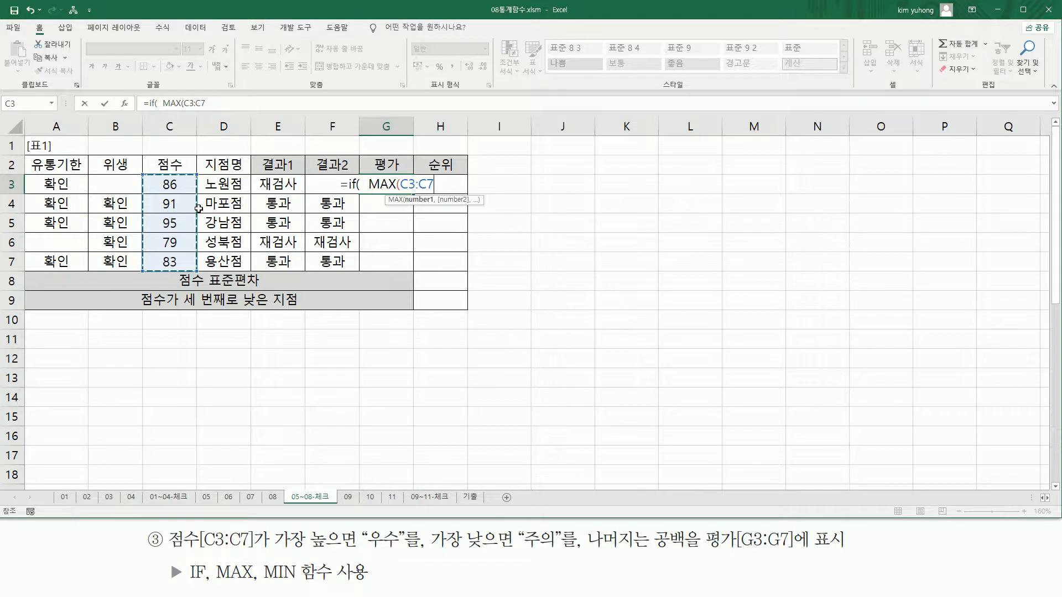
type(")")
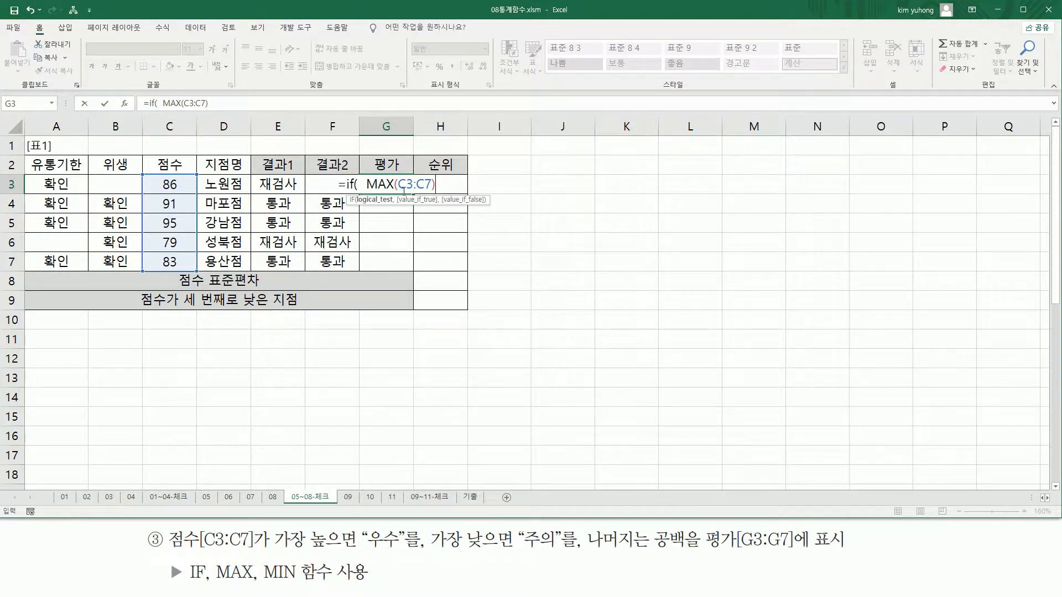
Compare the 평가 cells G3:G7 with the 점수 range C3:C7 to determine whether the MAX range must stay fixed
mouse_move(365, 178)
left_mouse_down()
mouse_move(394, 190)
mouse_move(387, 266)
mouse_move(397, 266)
left_mouse_up()
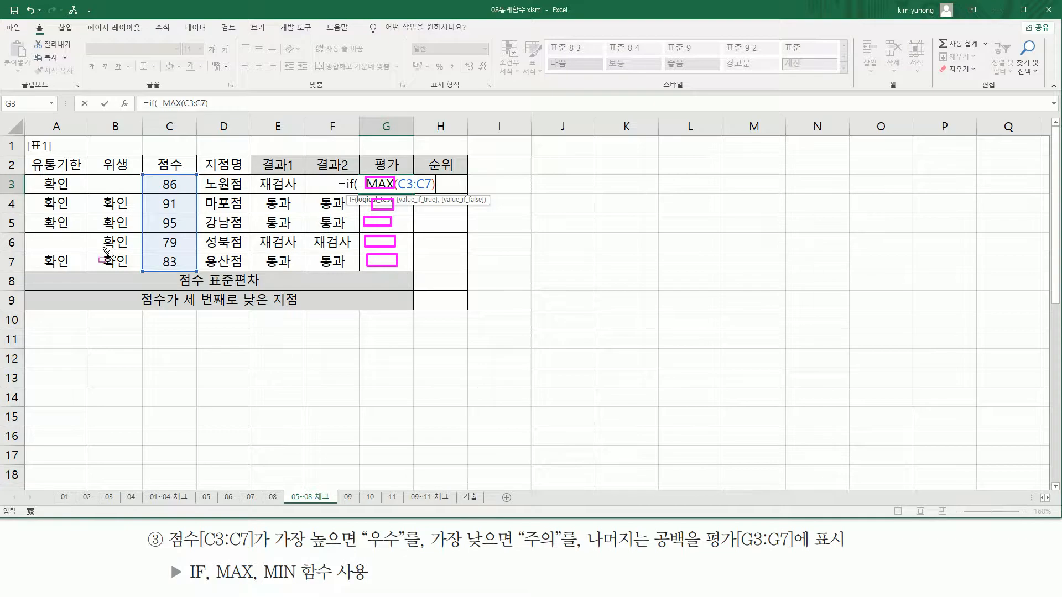
left_click_drag(147, 198, 147, 176)
left_click_drag(154, 216, 194, 272)
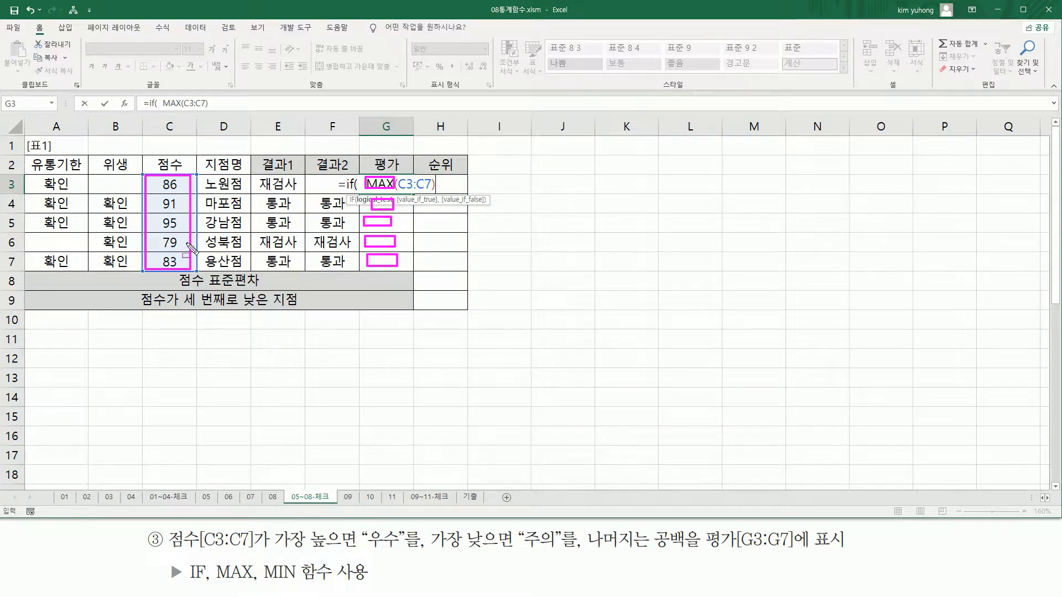
left_click_drag(154, 177, 187, 271)
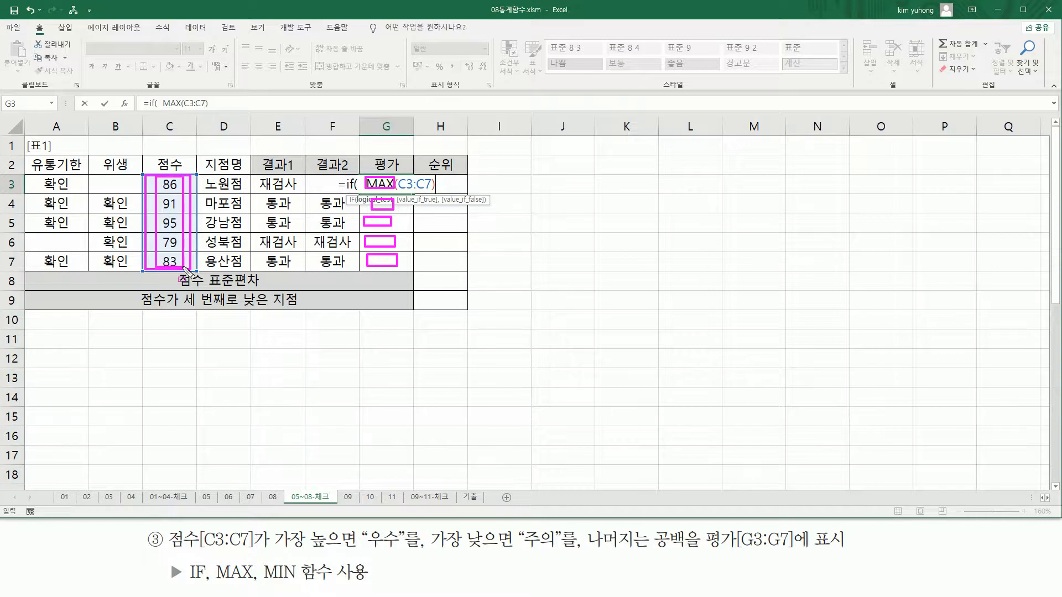
key("Escape")
Make the MAX range absolute as $C$3:$C$7 and compare the result with C3 in the IF test in G3
mouse_move(407, 186)
left_mouse_down()
mouse_move(424, 186)
mouse_move(405, 186)
left_mouse_up()
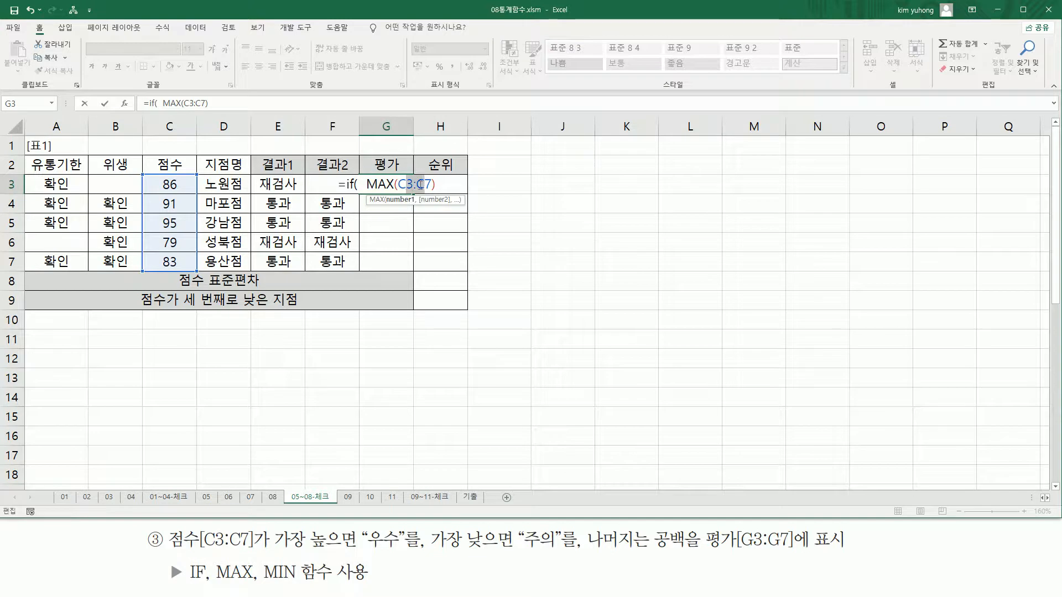
key("F4")
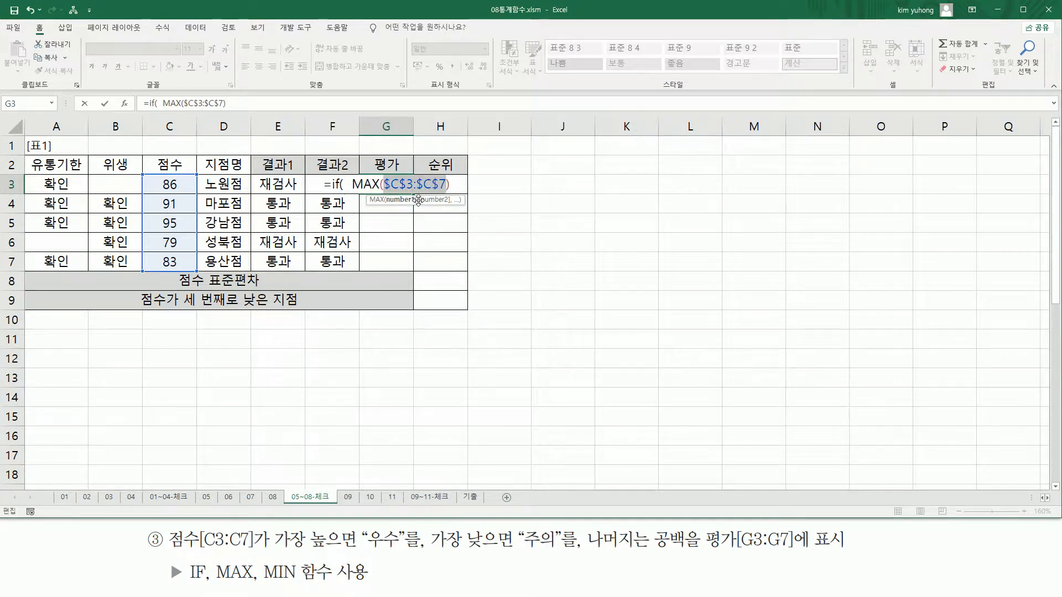
left_click(454, 186)
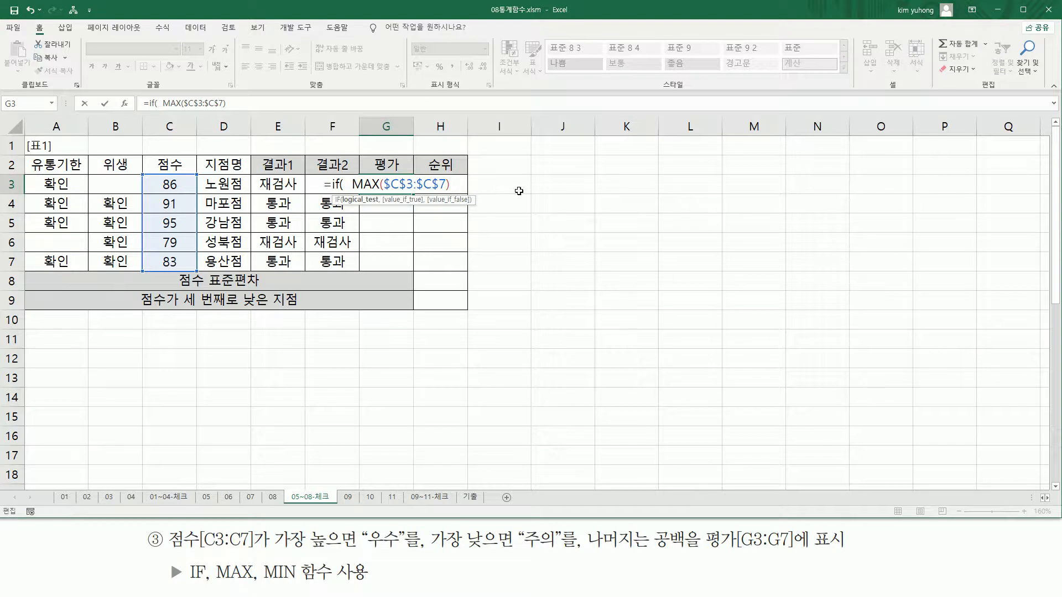
type("=")
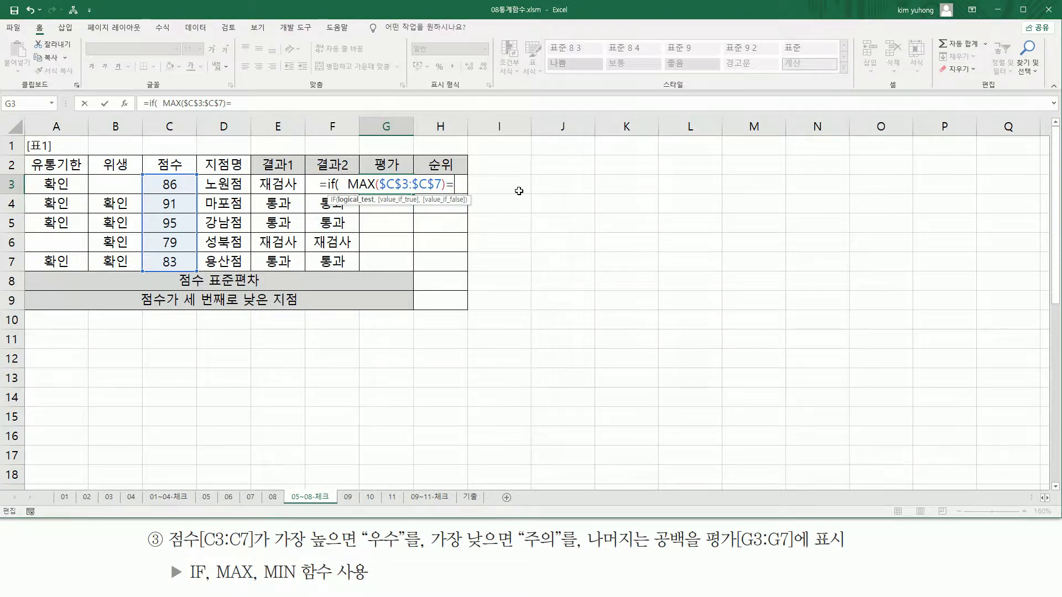
left_click(181, 186)
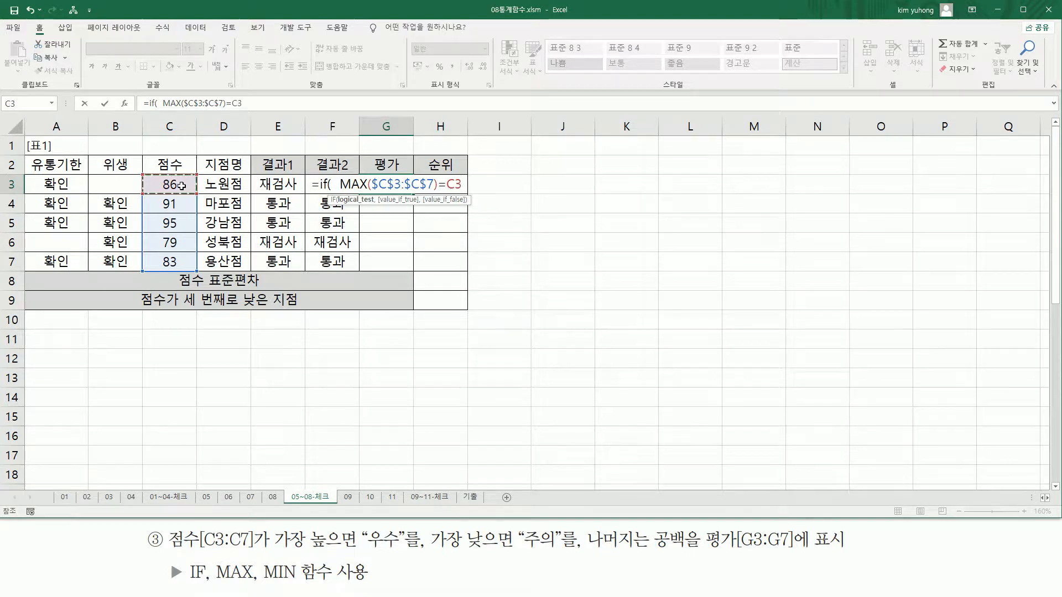
Add "우수" as the value-if-true of the IF formula in G3 and continue to its value-if-false argument
type(",")
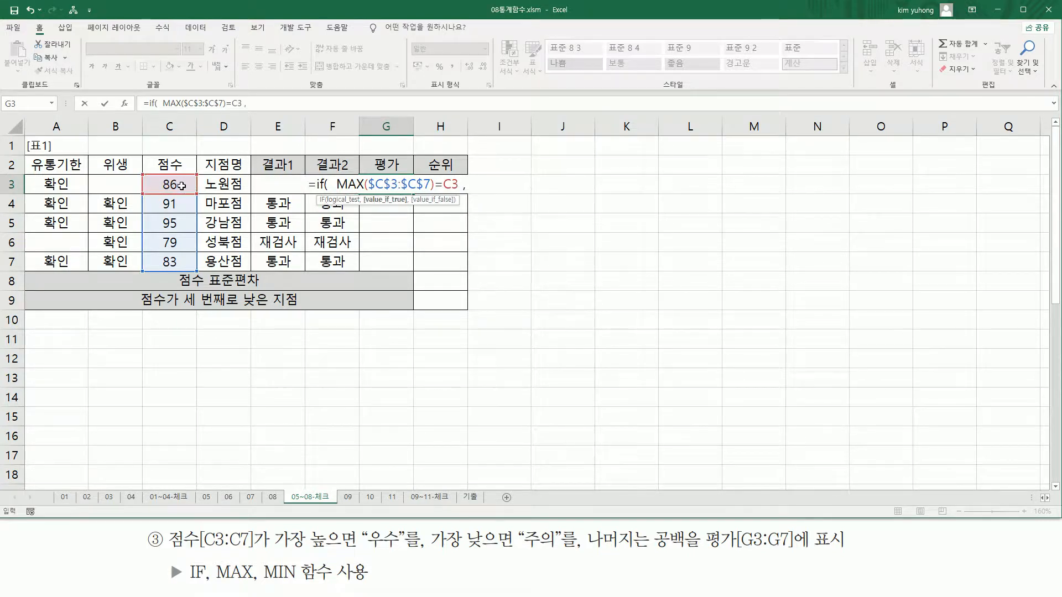
type(" \"우수")
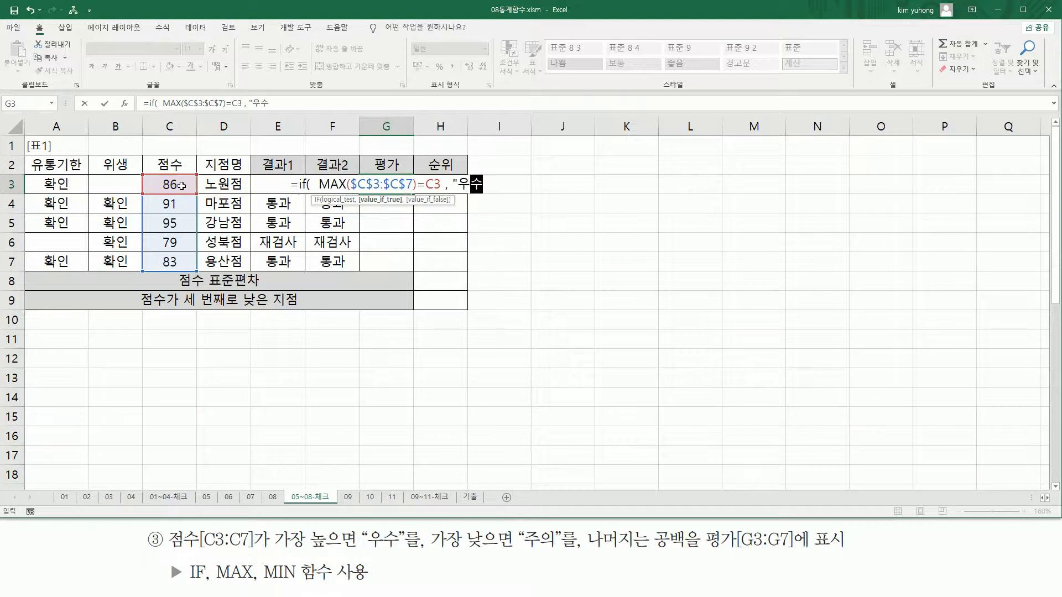
type("\" ,")
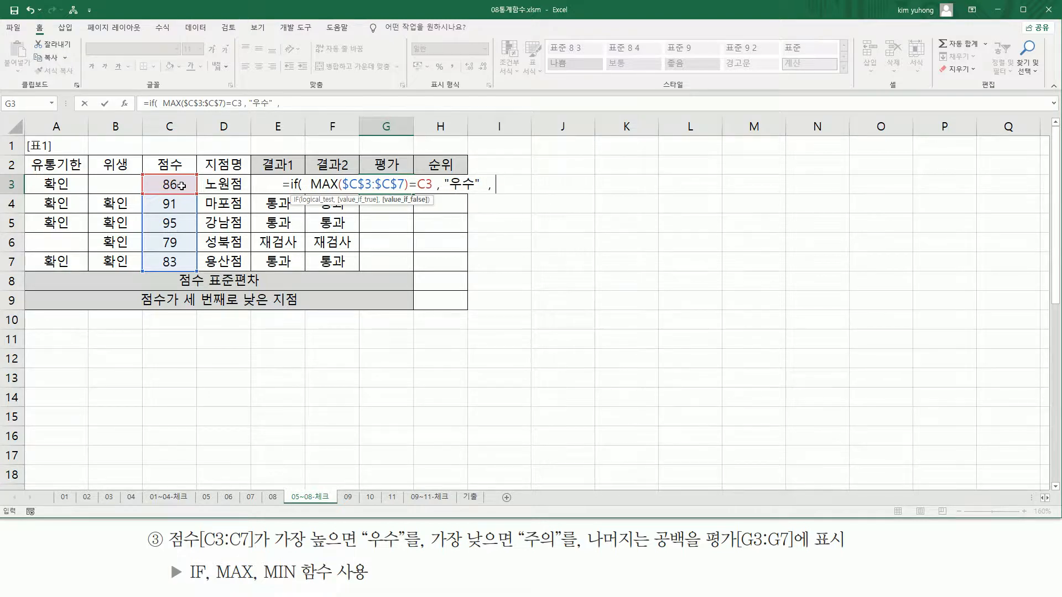
Nest a second IF as the value-if-false in G3, testing whether MIN($C$3:$C$7) equals C3
type("IF(")
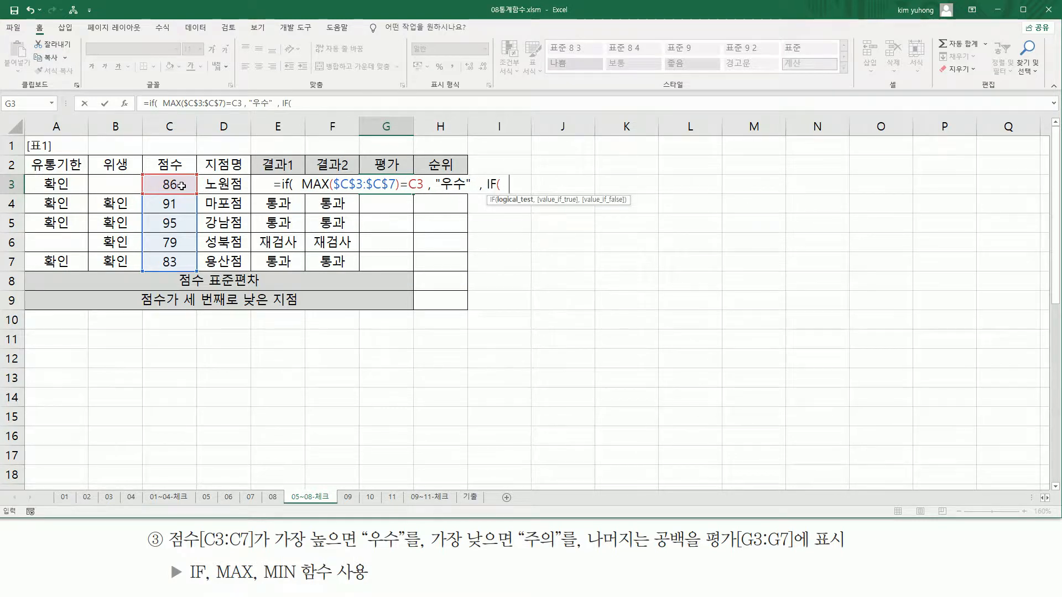
type("  MIN(")
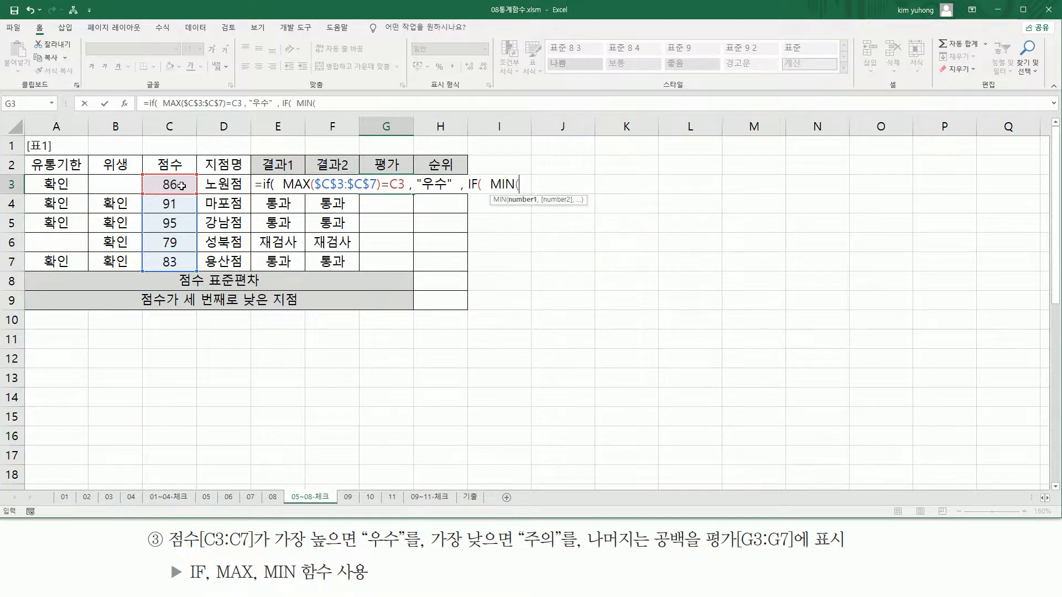
left_click_drag(181, 186, 180, 262)
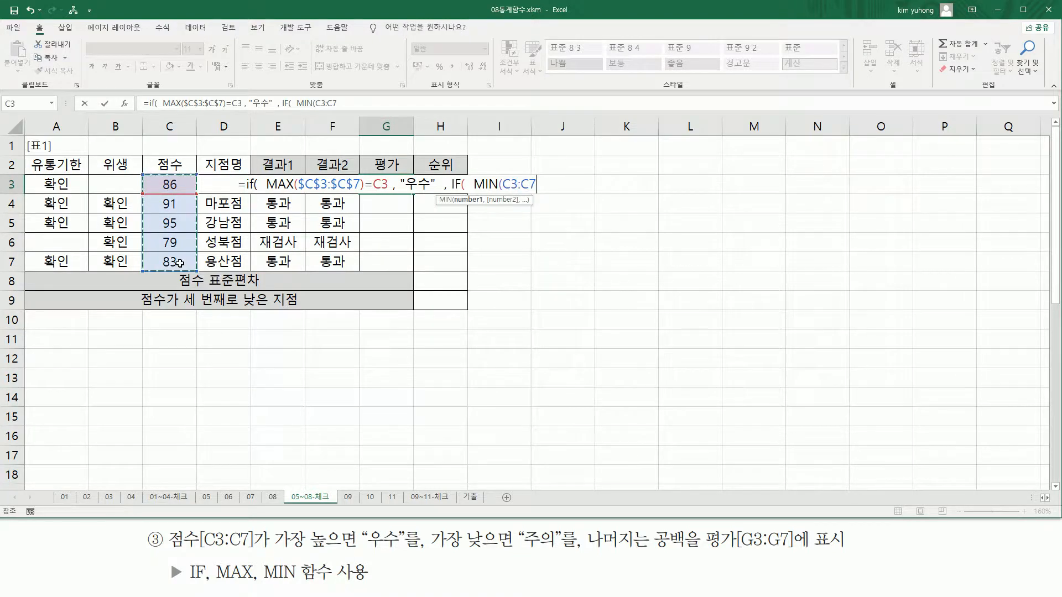
key("F4")
type(")")
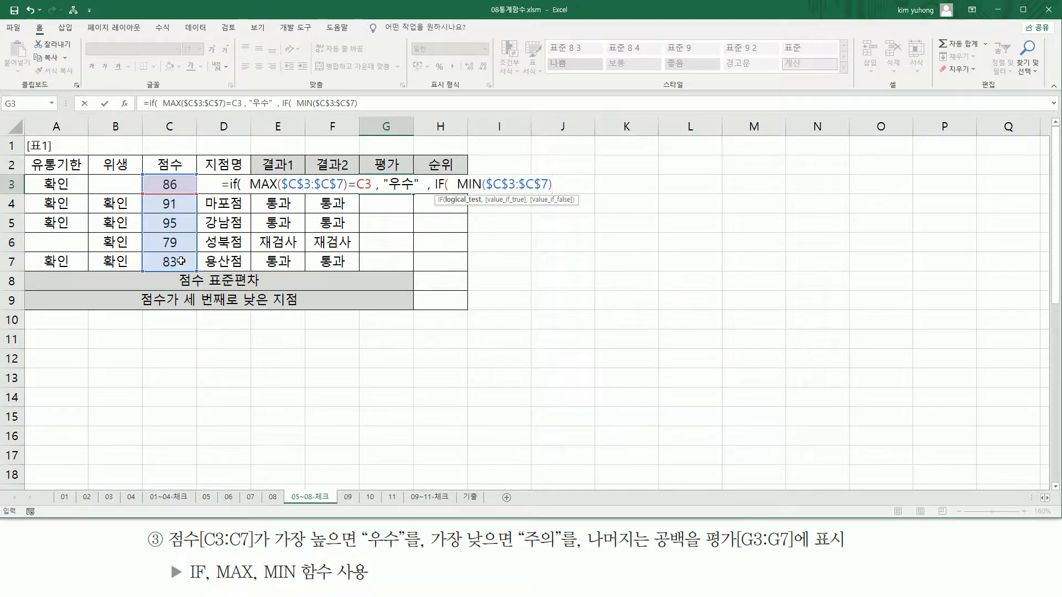
type("=")
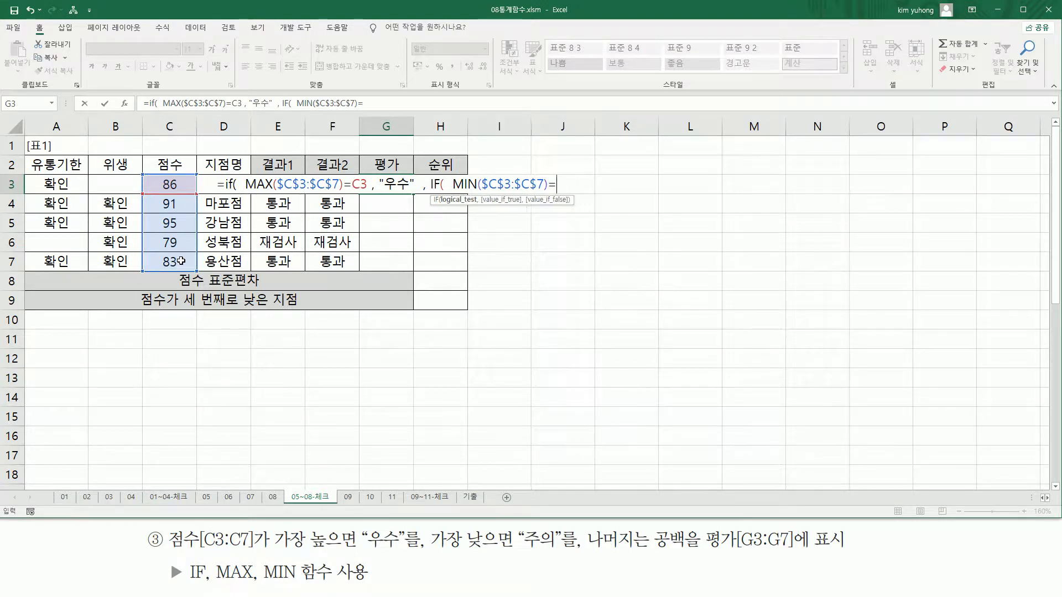
left_click(172, 187)
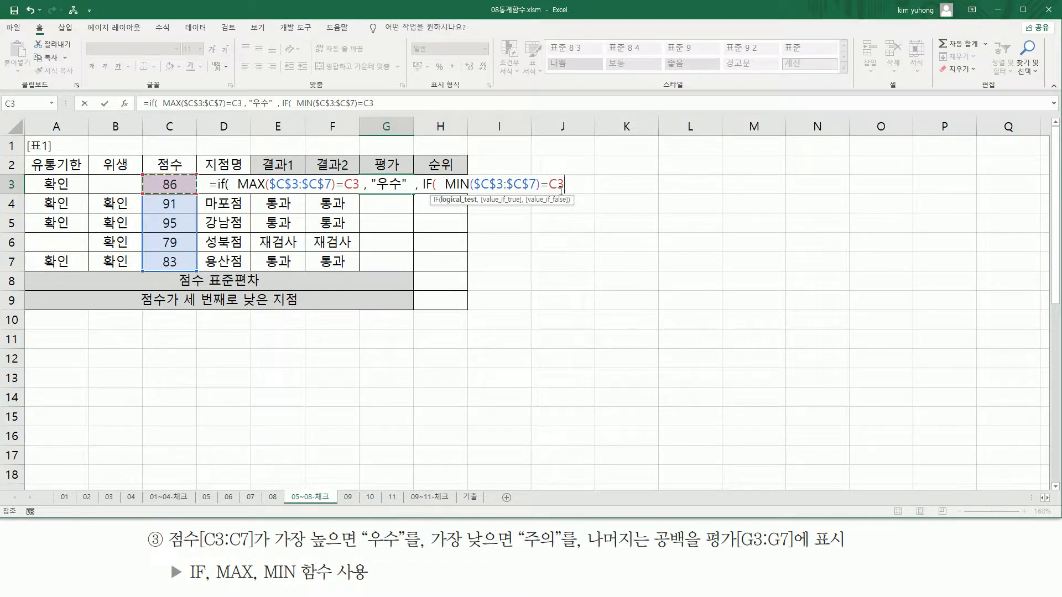
Complete the nested IF in G3 with "주의" if true and "" if false, and fill the formula down to G7
type(",")
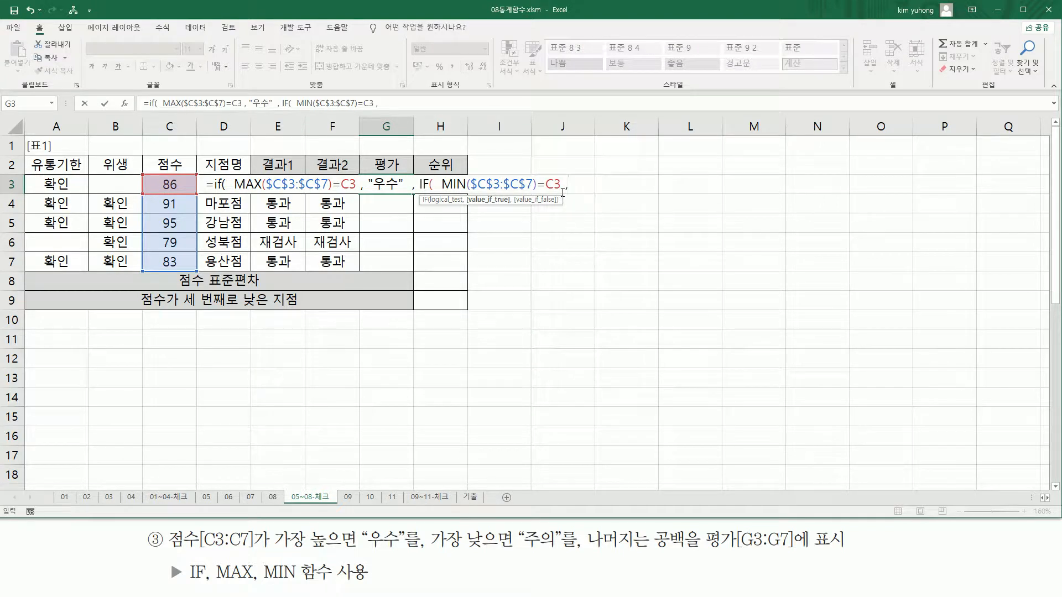
type(" \"주")
type("의")
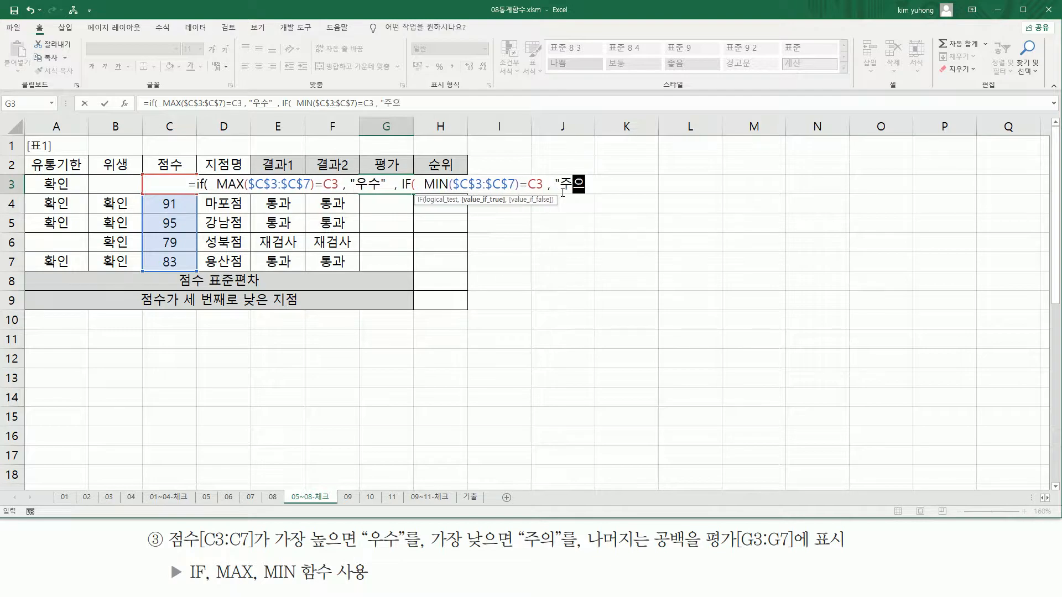
type("\" , ")
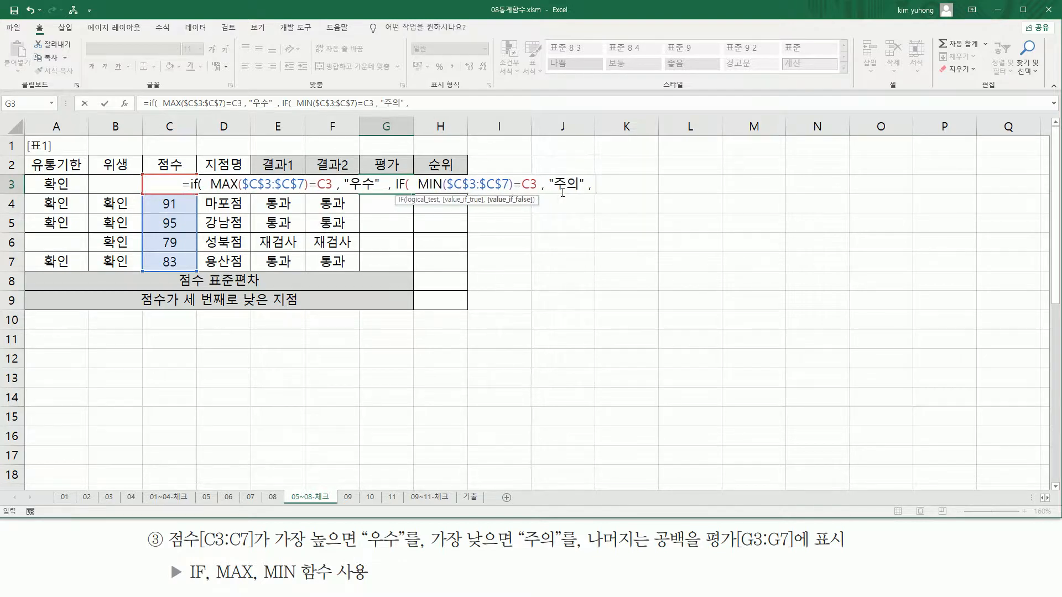
type("\"\"")
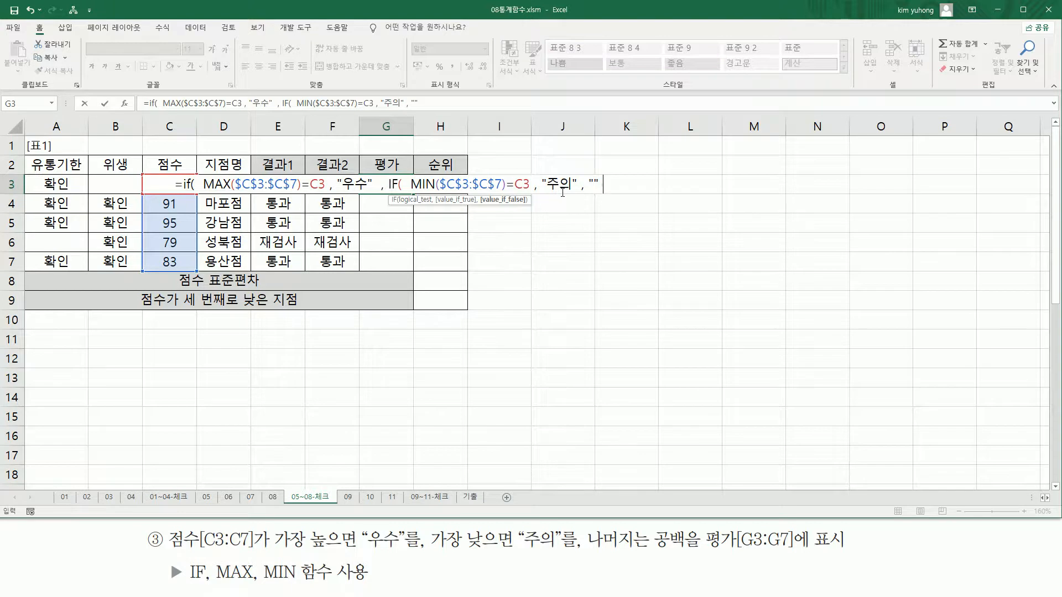
type(") )")
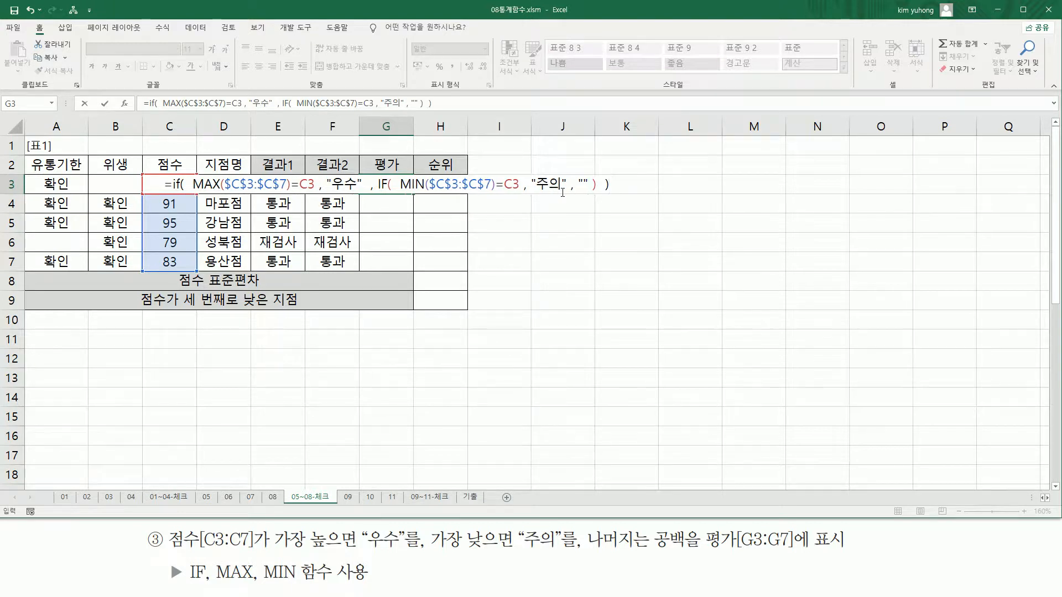
key("Return")
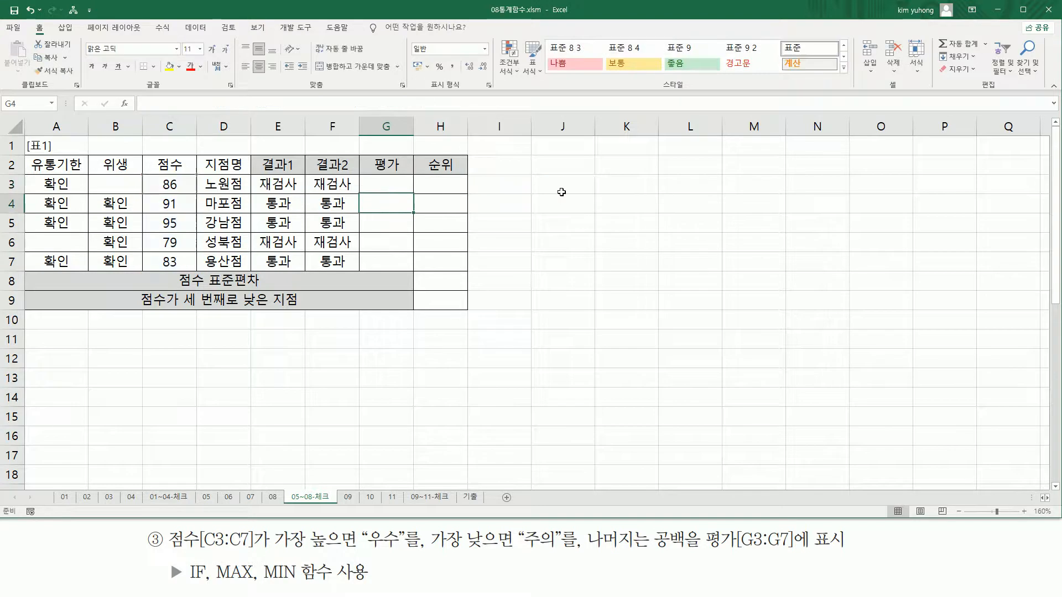
left_click(397, 188)
left_click_drag(414, 194, 415, 264)
Check the 평가 results in G5 and G6 against the 점수 values in C5 and C6
left_click_drag(168, 225, 186, 229)
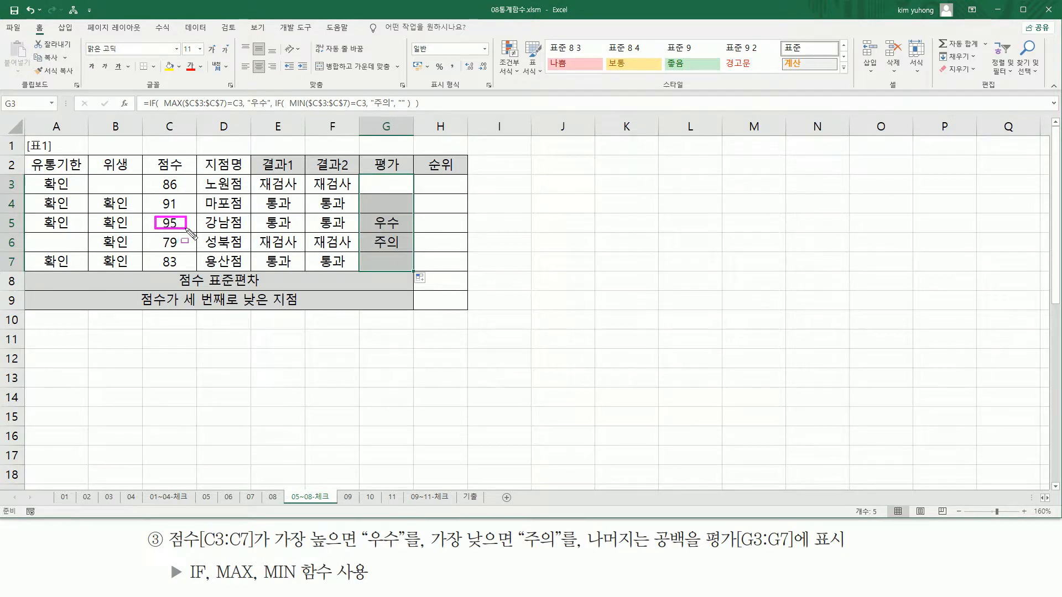
left_click_drag(375, 229, 396, 229)
mouse_move(178, 233)
left_mouse_down()
mouse_move(162, 234)
mouse_move(160, 251)
mouse_move(184, 255)
left_mouse_up()
left_click_drag(374, 249, 405, 249)
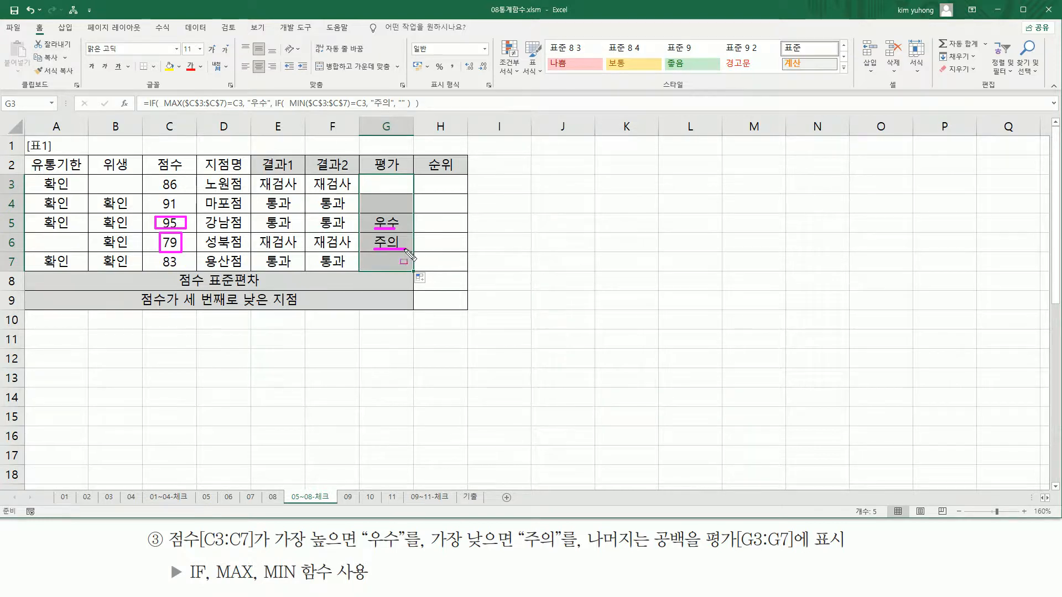
key("Escape")
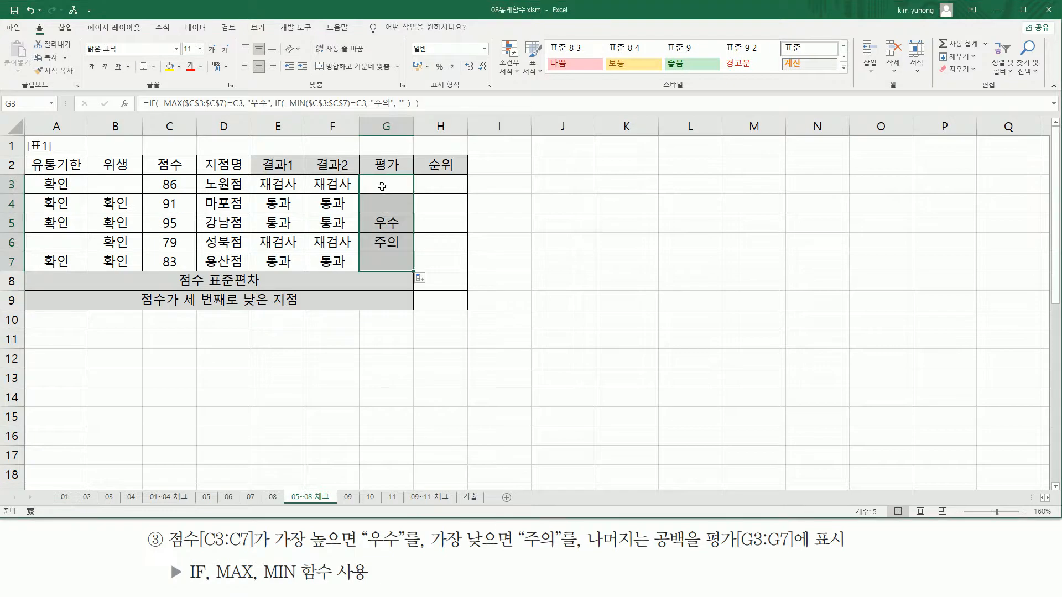
Put a text copy of the G3 formula, preceded by an apostrophe, in B11 and color it red
key("F2")
key("Escape")
left_click(132, 345)
type("'=IF(  MAX($C$3:$C$7)=C3, \"우수\", IF(  MIN($C$3:$C$7)=C3, \"주의\", \"\" )  )")
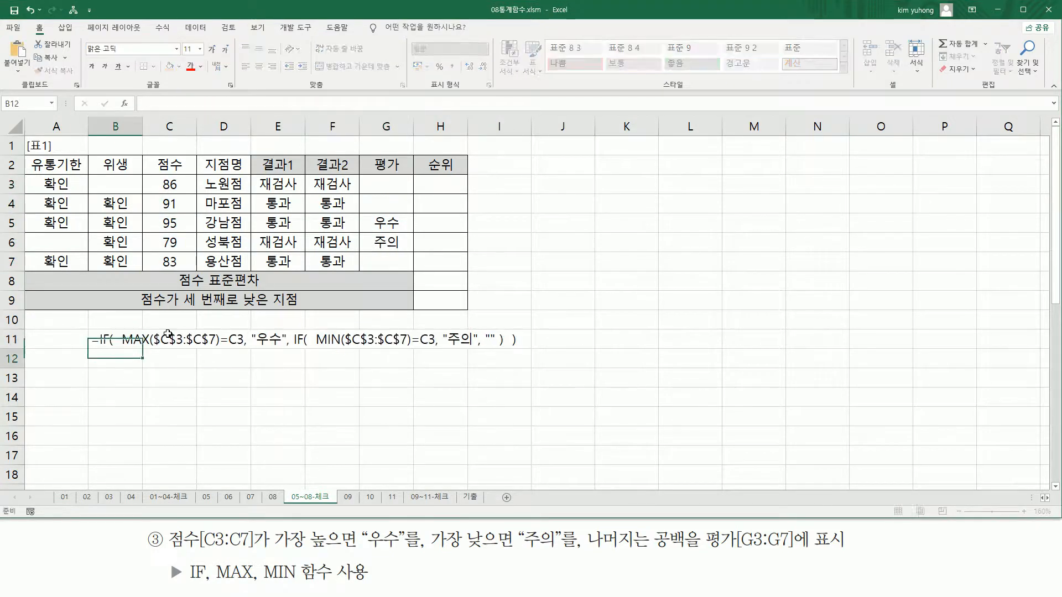
key("Return")
key("Up")
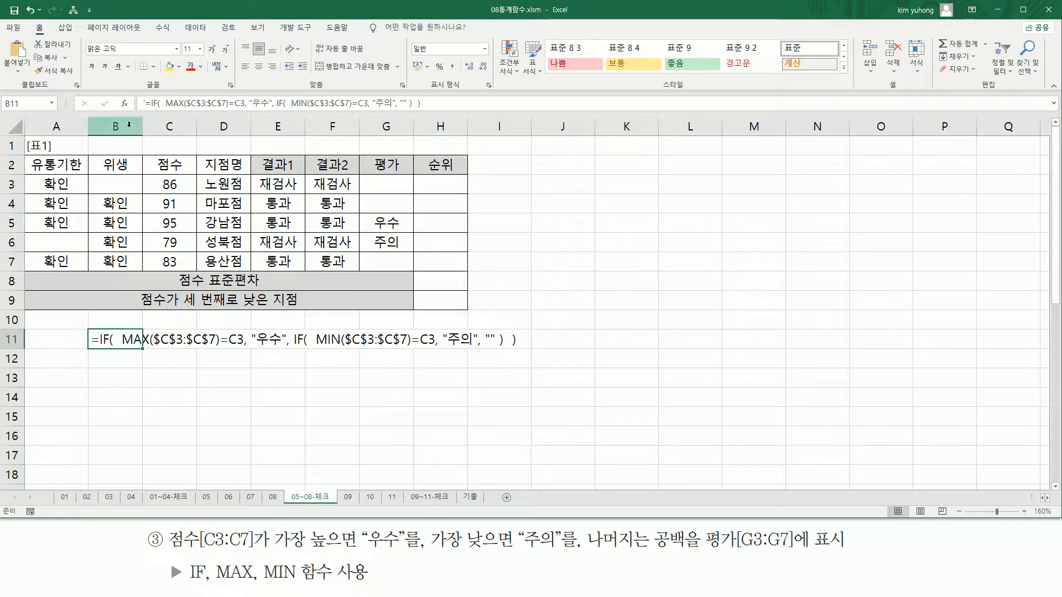
left_click(191, 65)
left_click(276, 359)
left_click(245, 429)
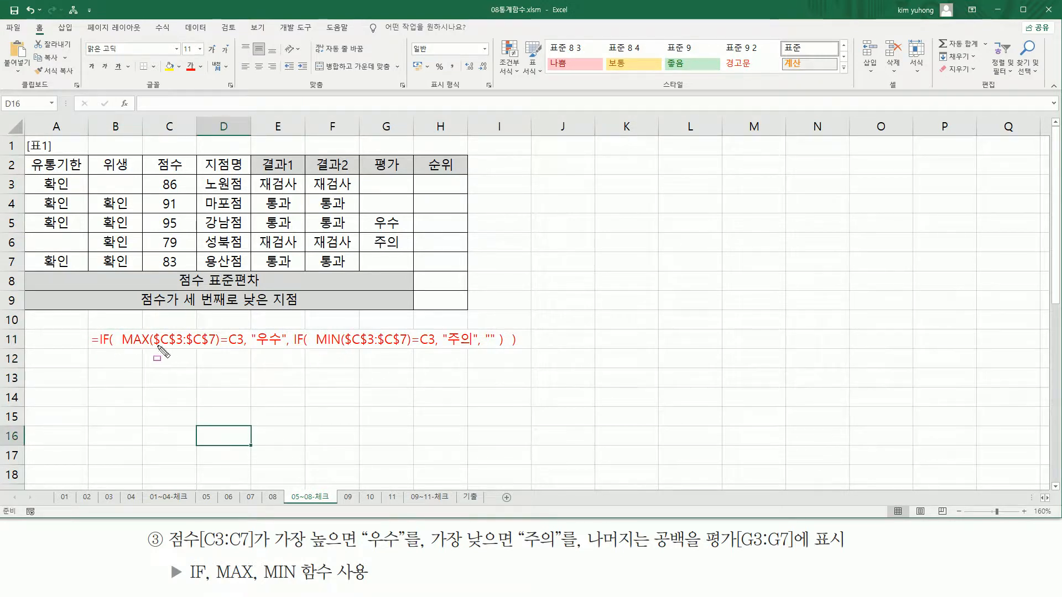
Examine the formula text in B11 part by part: the MAX test, "우수", the nested IF with MIN, "주의" and the blank result
mouse_move(120, 323)
left_mouse_down()
mouse_move(132, 352)
mouse_move(244, 360)
mouse_move(244, 352)
left_mouse_up()
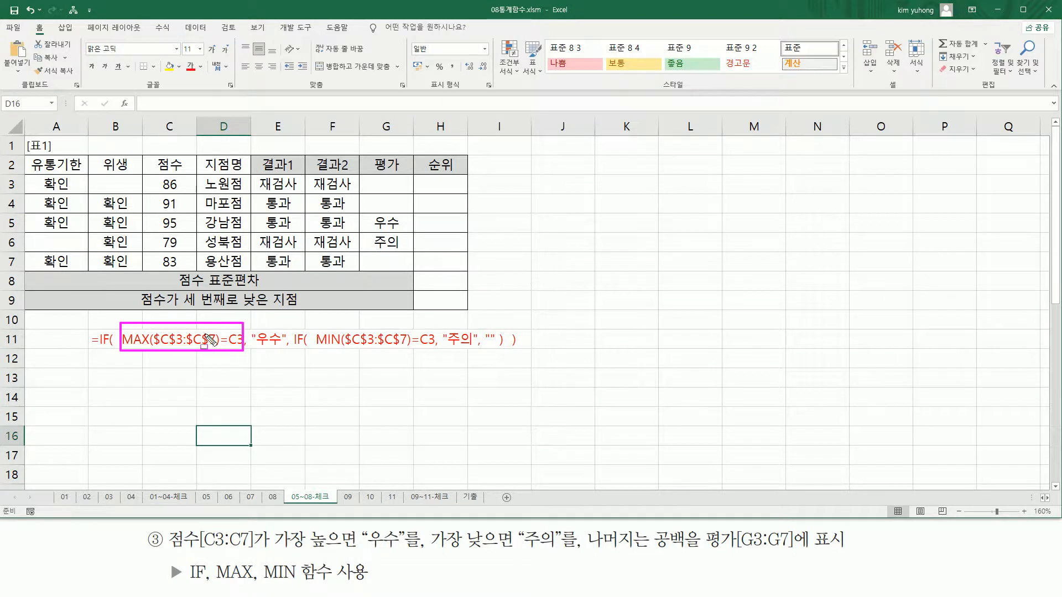
left_click_drag(257, 348, 508, 355)
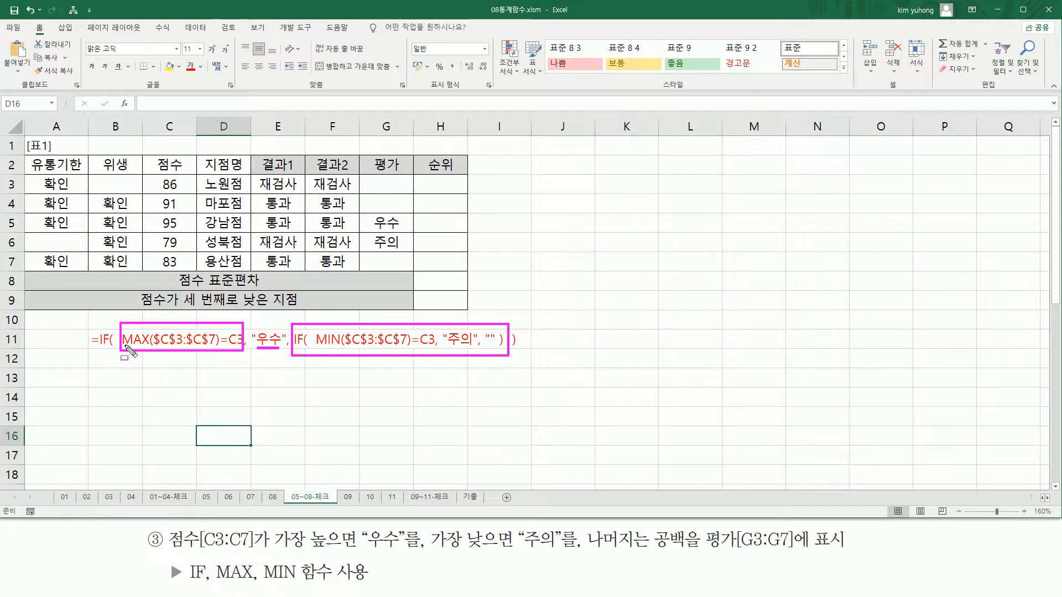
left_click_drag(123, 347, 219, 348)
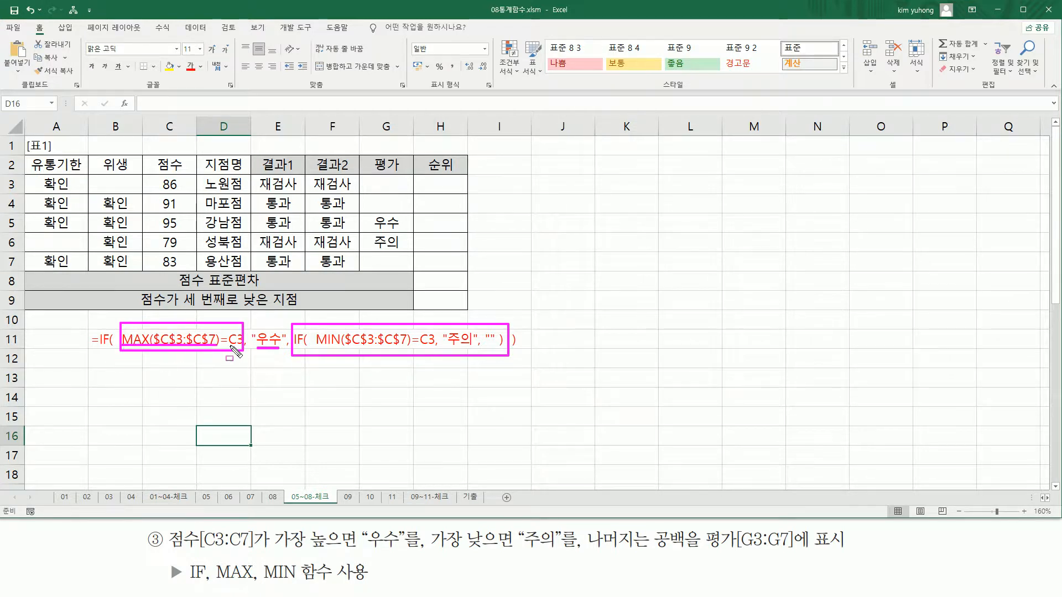
left_click_drag(220, 329, 229, 351)
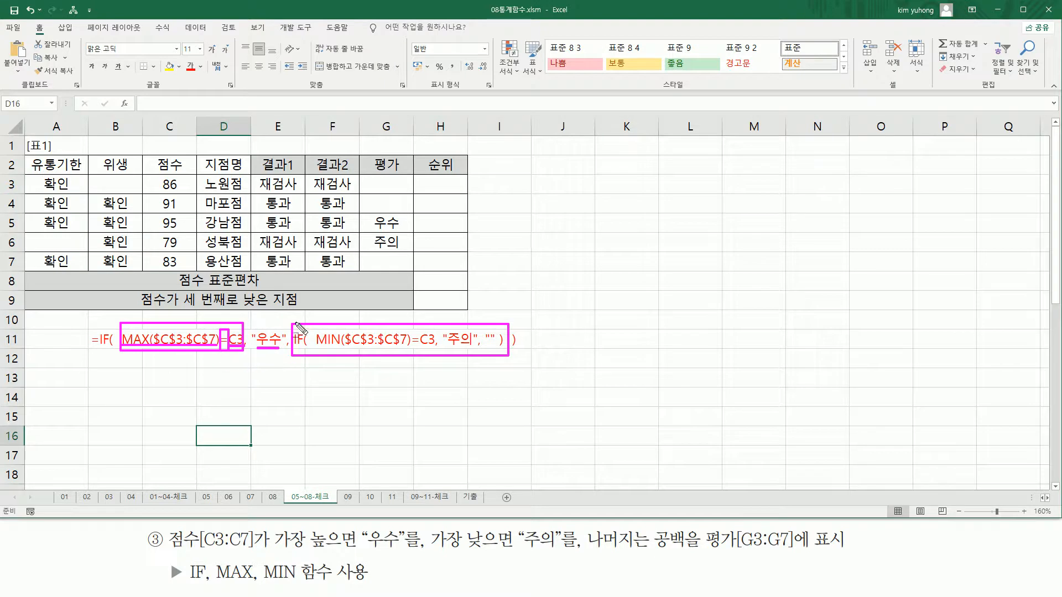
mouse_move(289, 313)
left_mouse_down()
mouse_move(328, 382)
mouse_move(508, 370)
left_mouse_up()
left_click_drag(311, 349, 429, 351)
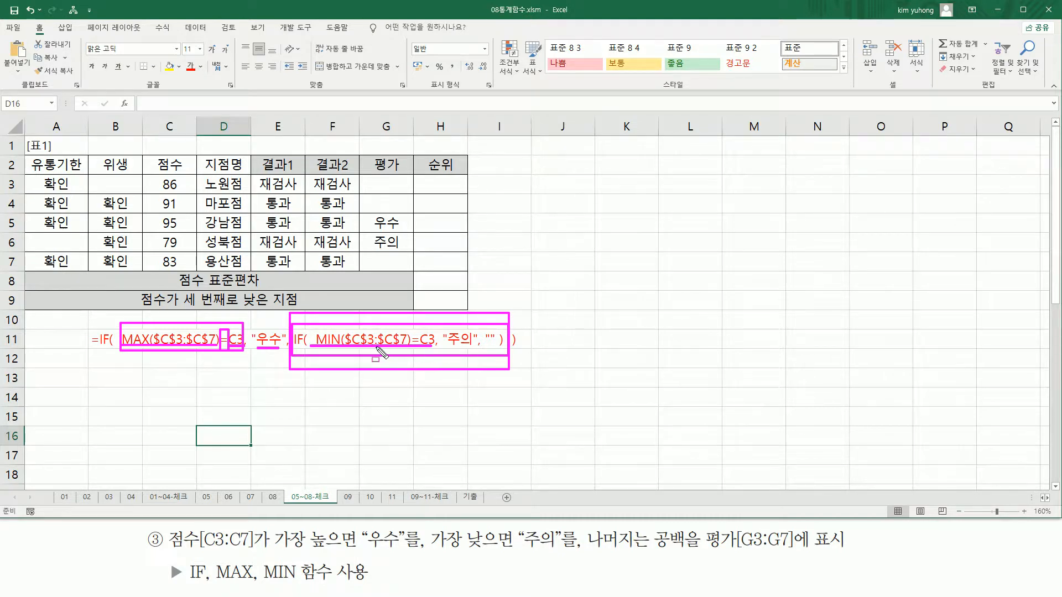
left_click_drag(422, 331, 432, 347)
mouse_move(445, 349)
left_mouse_down()
mouse_move(471, 349)
mouse_move(496, 330)
mouse_move(497, 347)
left_mouse_up()
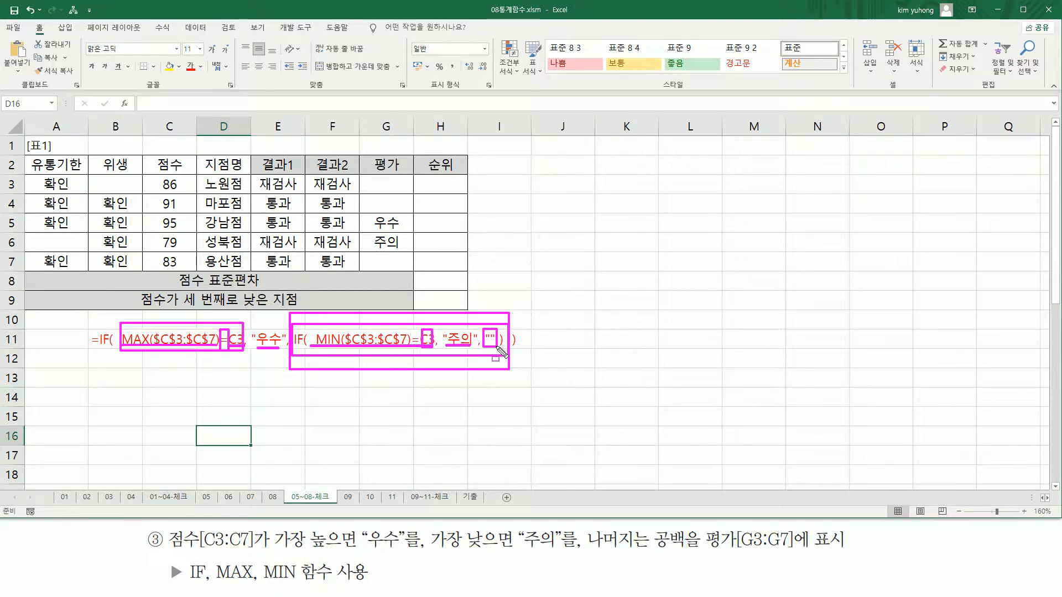
key("Escape")
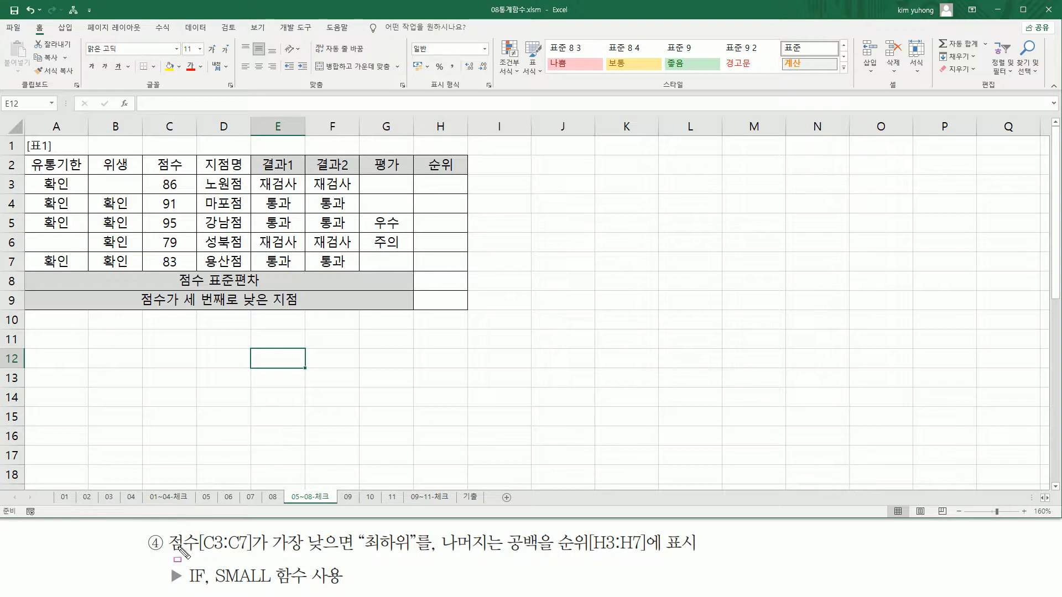
Read the fourth task for 순위 (H3:H7), checking its 점수 condition, result texts and required IF and SMALL functions against the table
left_click_drag(166, 530, 255, 554)
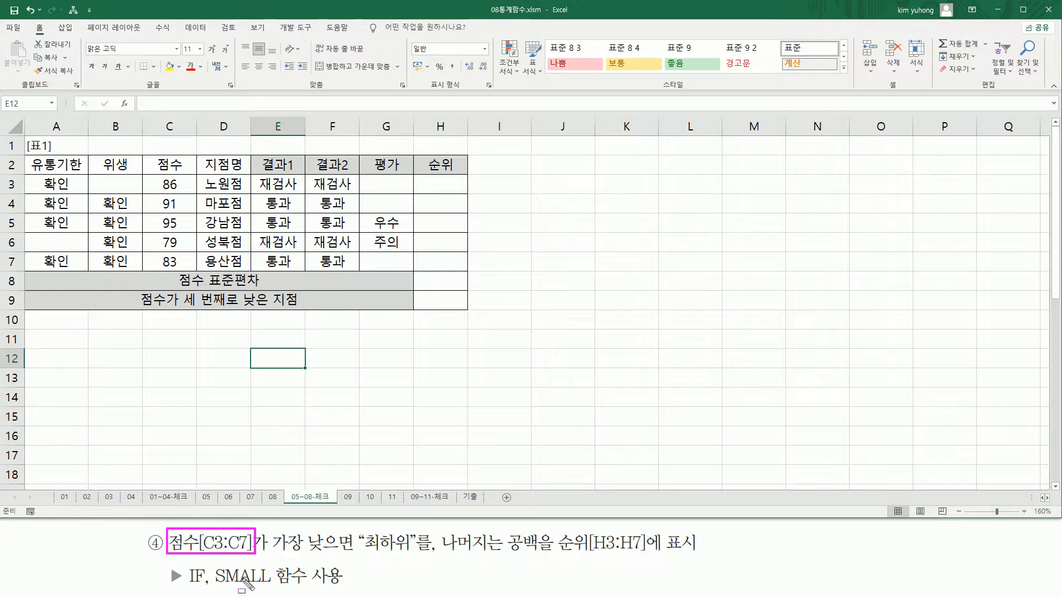
left_click_drag(157, 173, 188, 271)
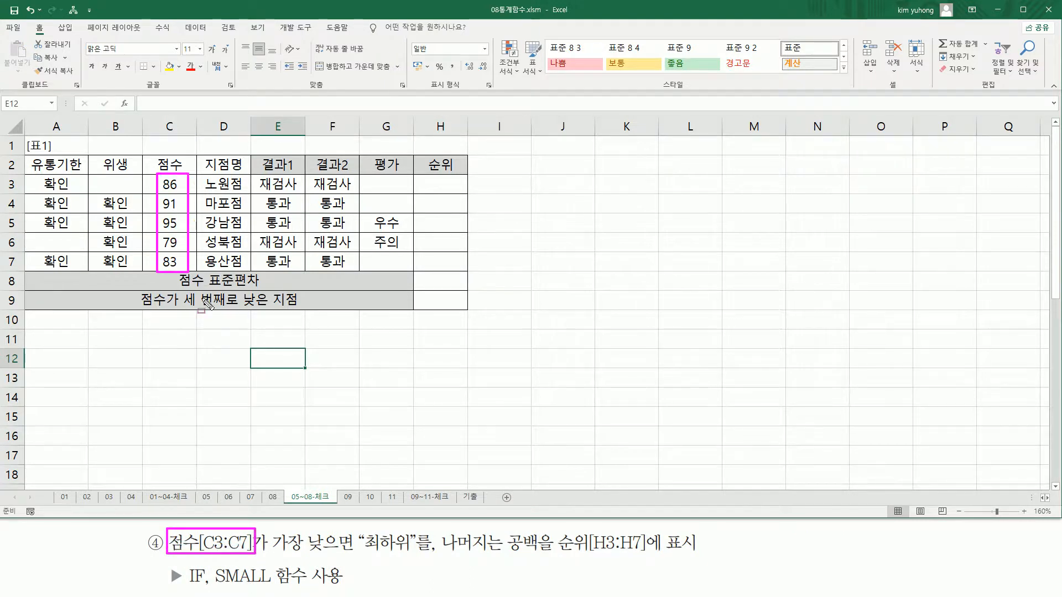
left_click_drag(271, 553, 353, 554)
left_click_drag(367, 552, 409, 552)
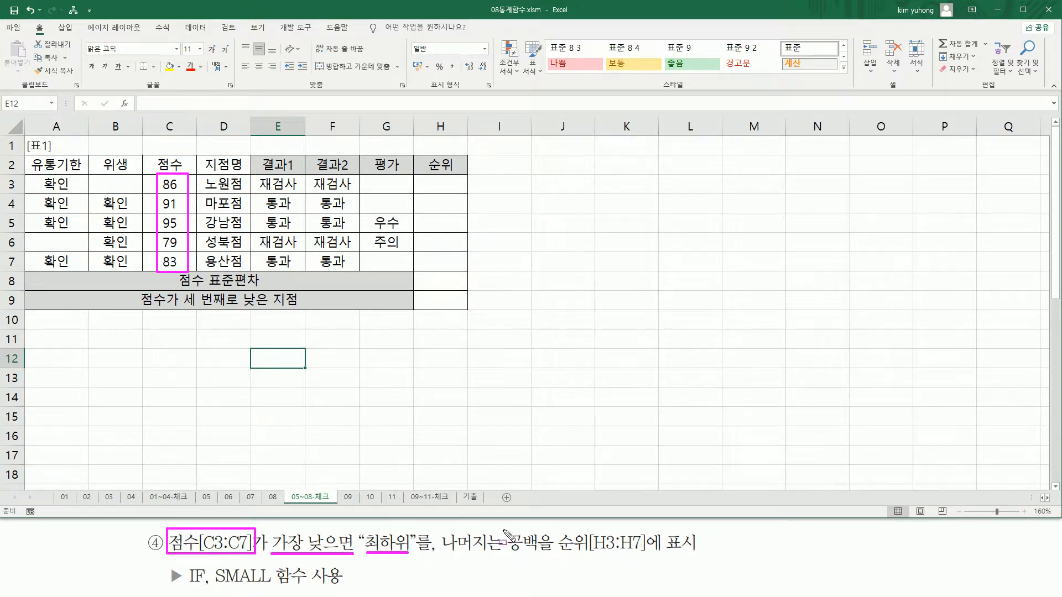
mouse_move(504, 531)
left_mouse_down()
mouse_move(537, 555)
mouse_move(661, 553)
left_mouse_up()
left_click_drag(425, 180, 464, 273)
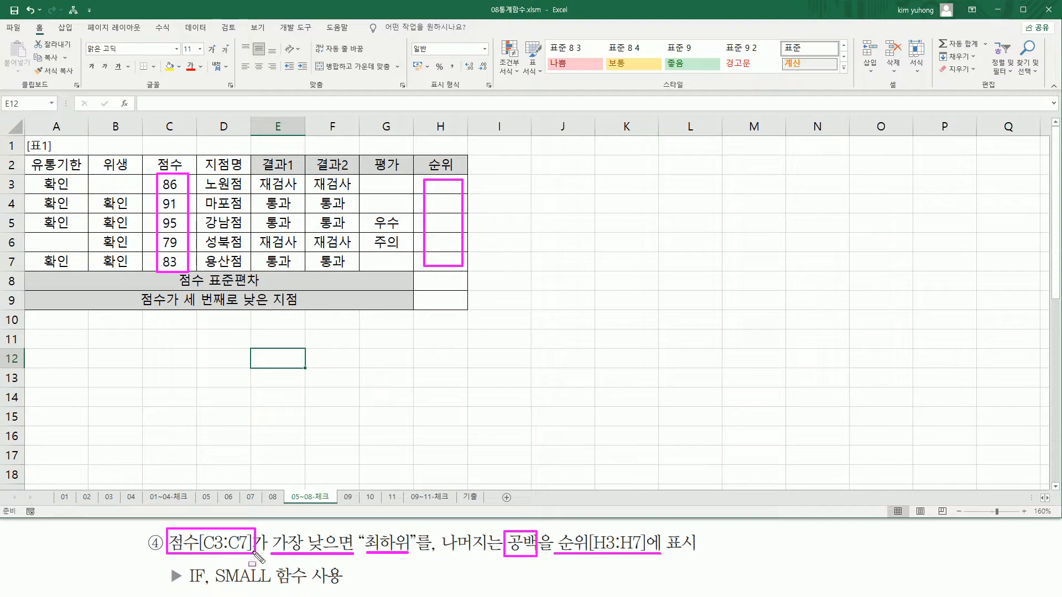
left_click_drag(211, 588, 301, 588)
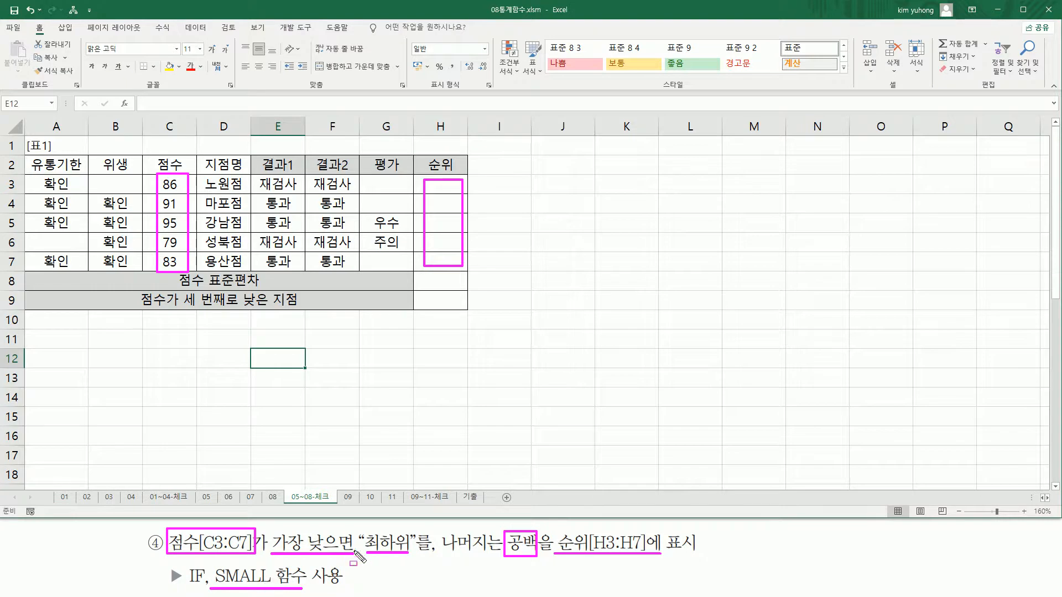
key("Escape")
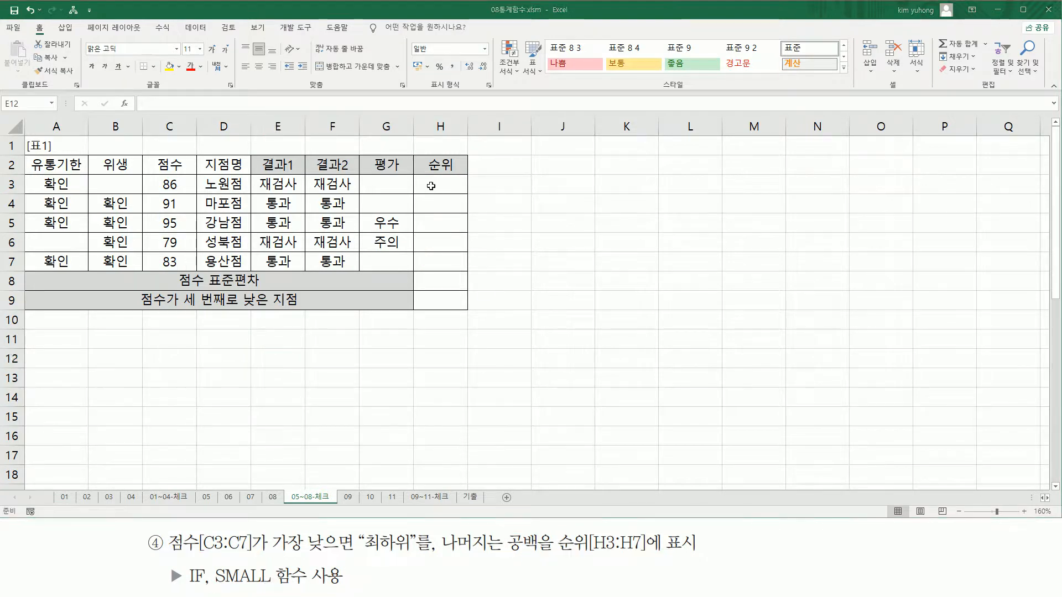
Enter a SMALL formula in H3 that returns the lowest score in C3:C7, using 1 as k
left_click(433, 190)
type("=ㄴ")
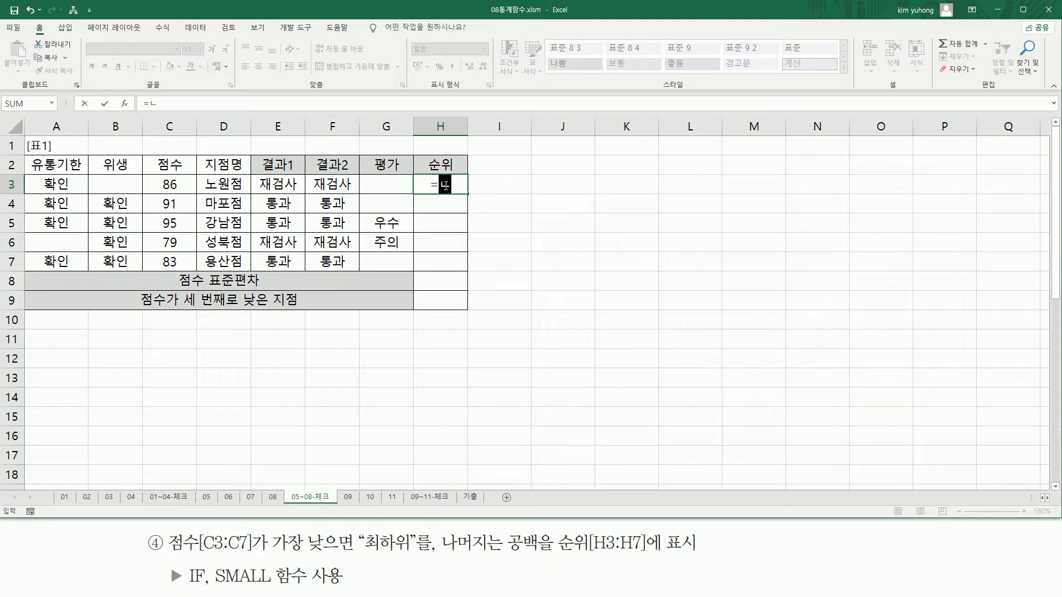
key("BackSpace")
type("SMA")
key("Tab")
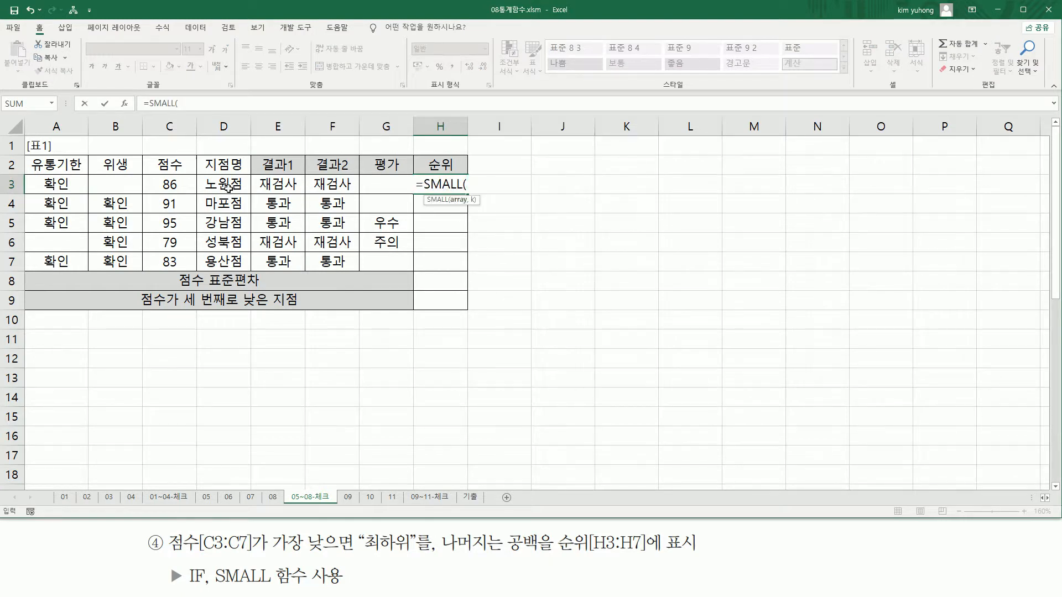
left_click_drag(178, 186, 185, 259)
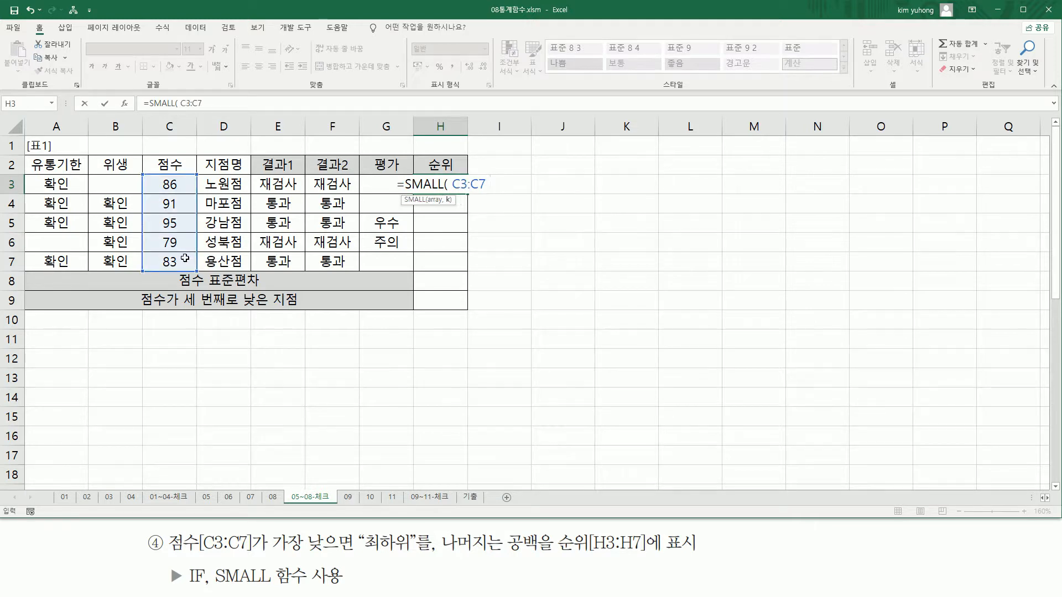
type(", ")
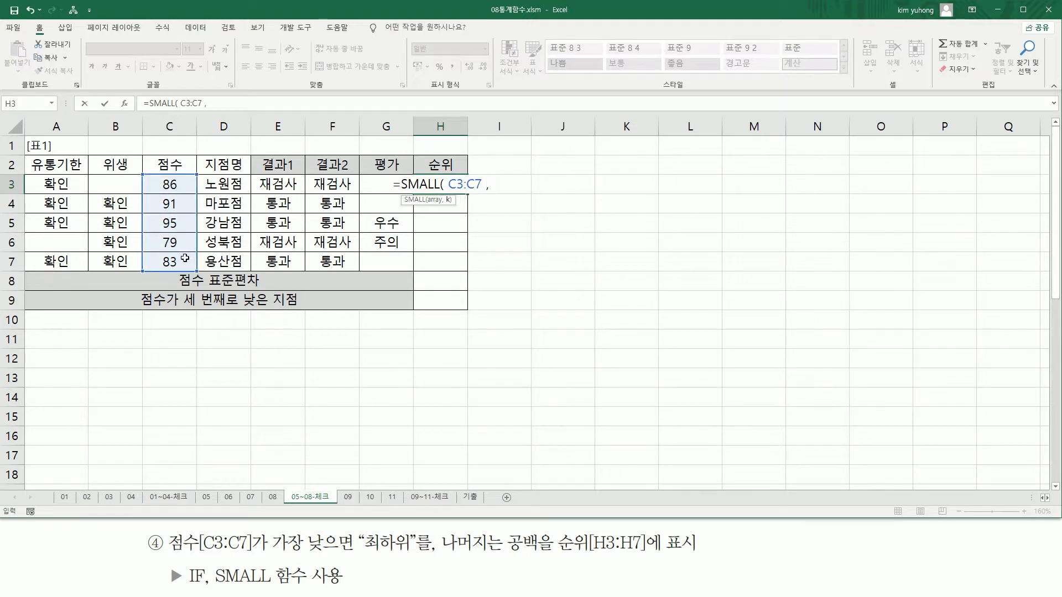
type("1")
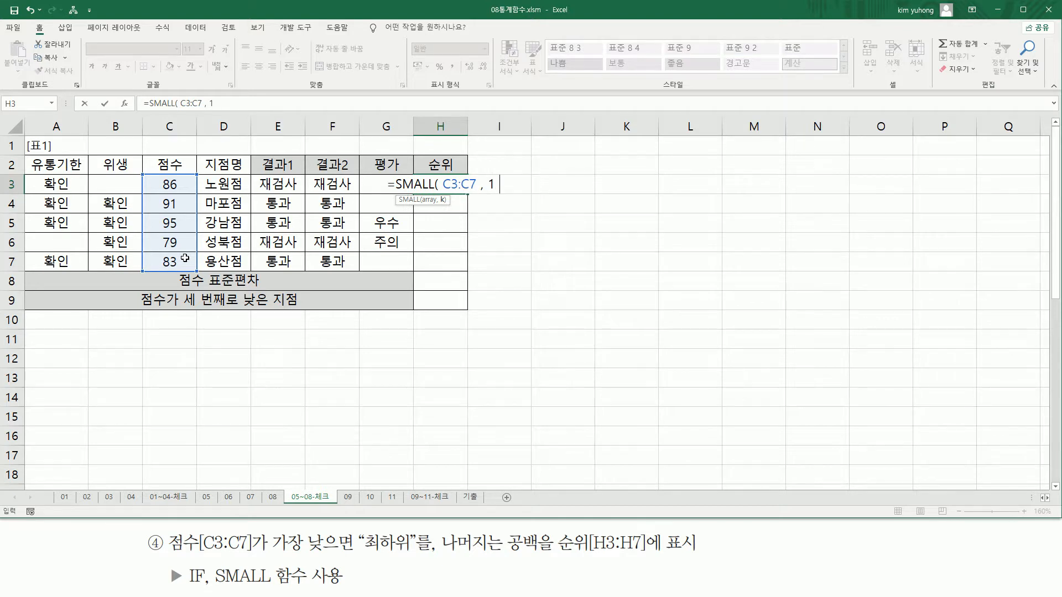
key("Return")
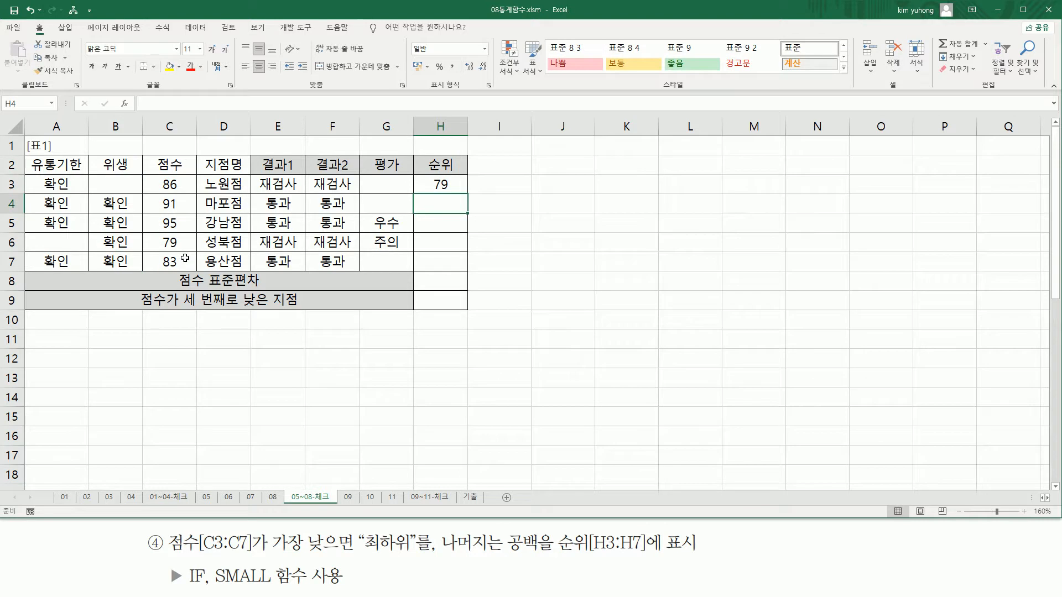
Reopen the SMALL formula in H3 and make its C3:C7 range absolute as $C$3:$C$7
left_click(451, 186)
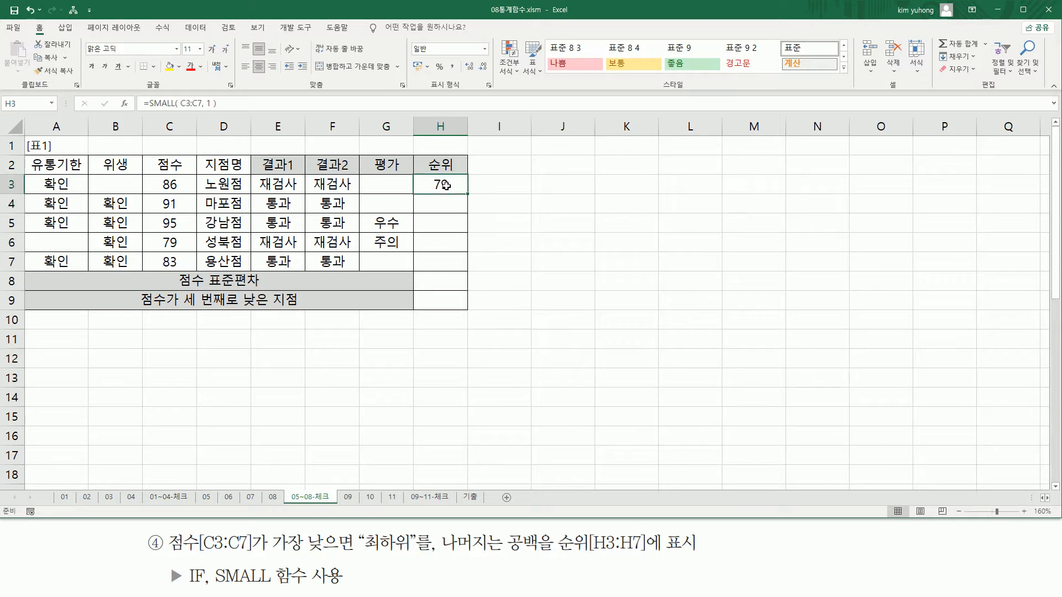
double_click(446, 185)
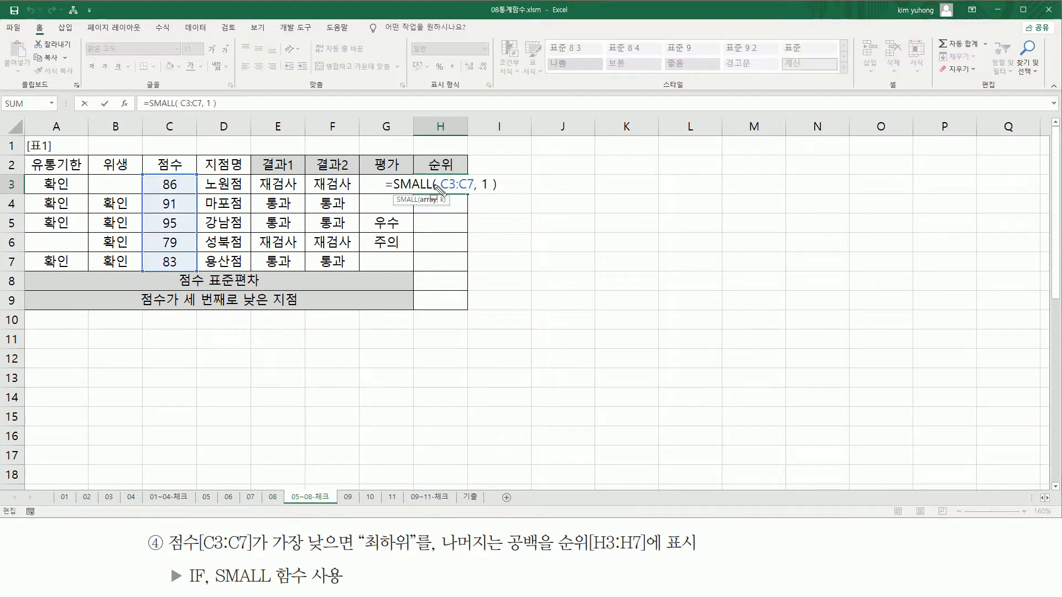
key("ctrl+2")
mouse_move(422, 179)
left_mouse_down()
mouse_move(460, 226)
mouse_move(445, 265)
left_mouse_up()
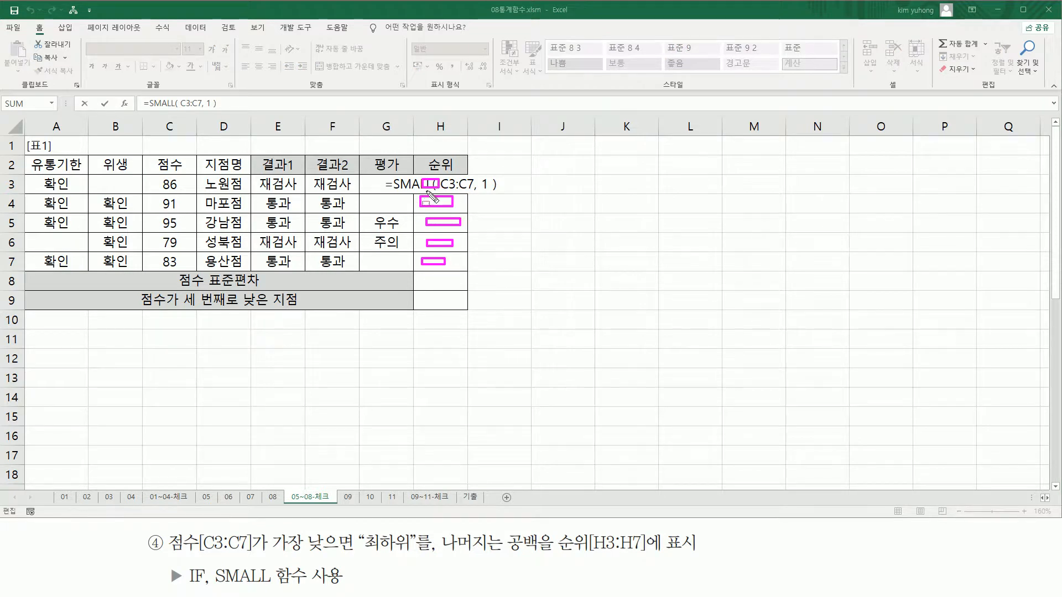
left_click_drag(148, 176, 191, 271)
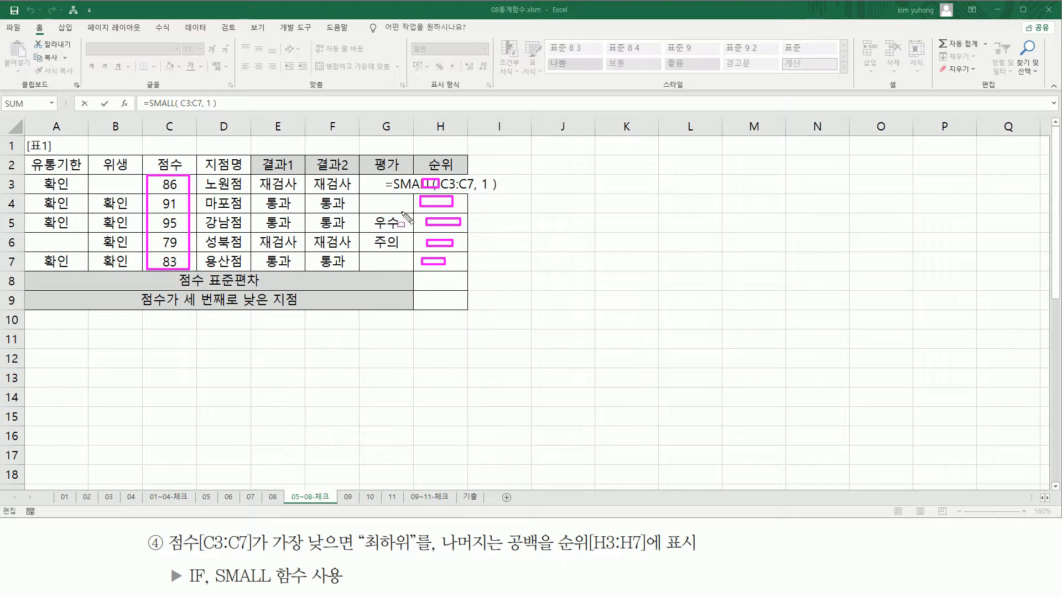
key("Escape")
left_click_drag(449, 183, 471, 183)
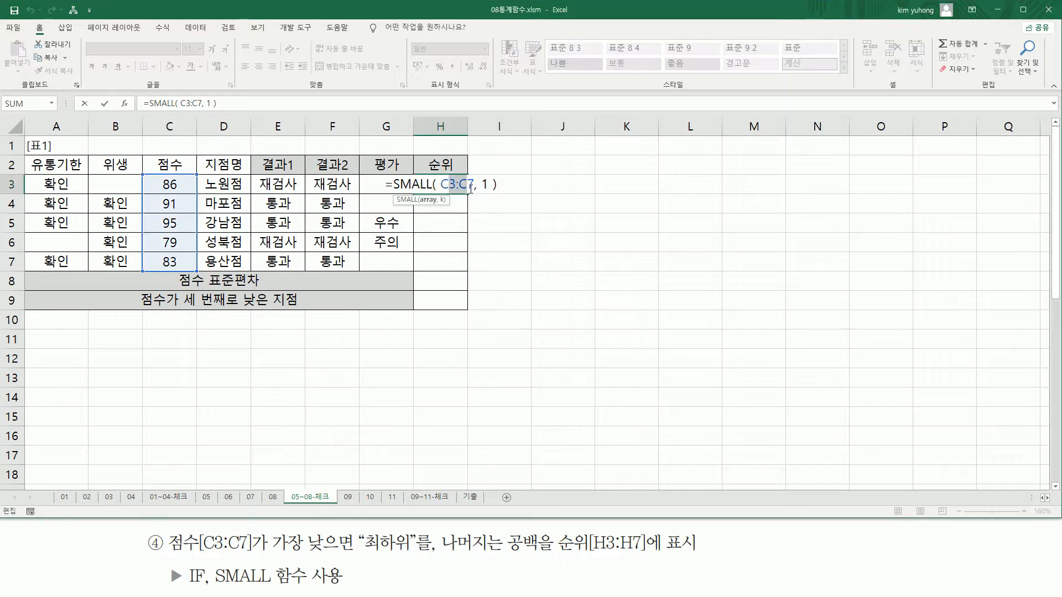
key("F4")
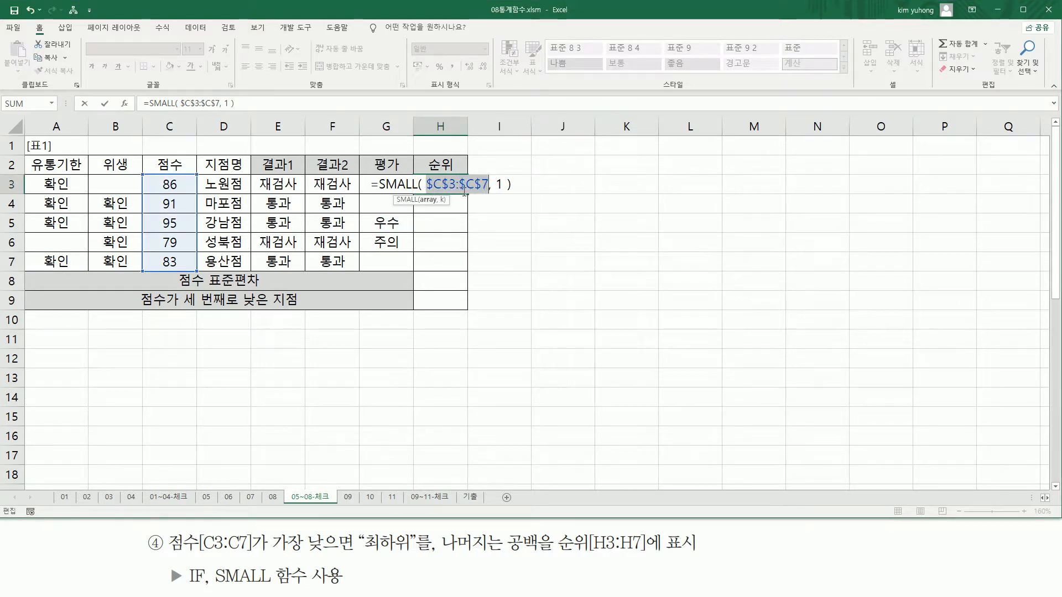
Wrap the SMALL expression in H3 in an IF function whose condition tests whether it equals C3
left_click(383, 184)
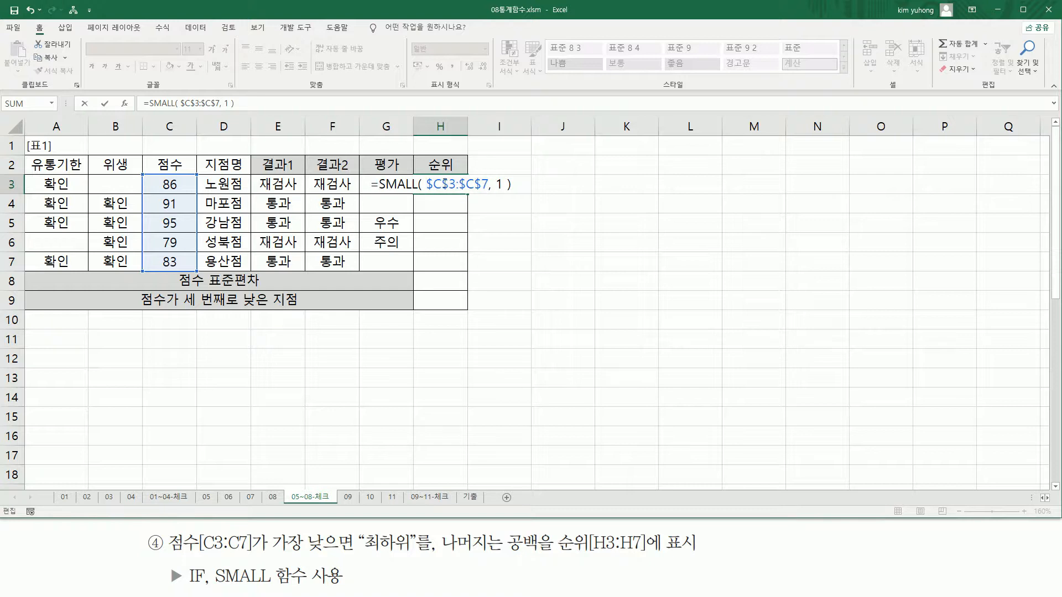
type("IF")
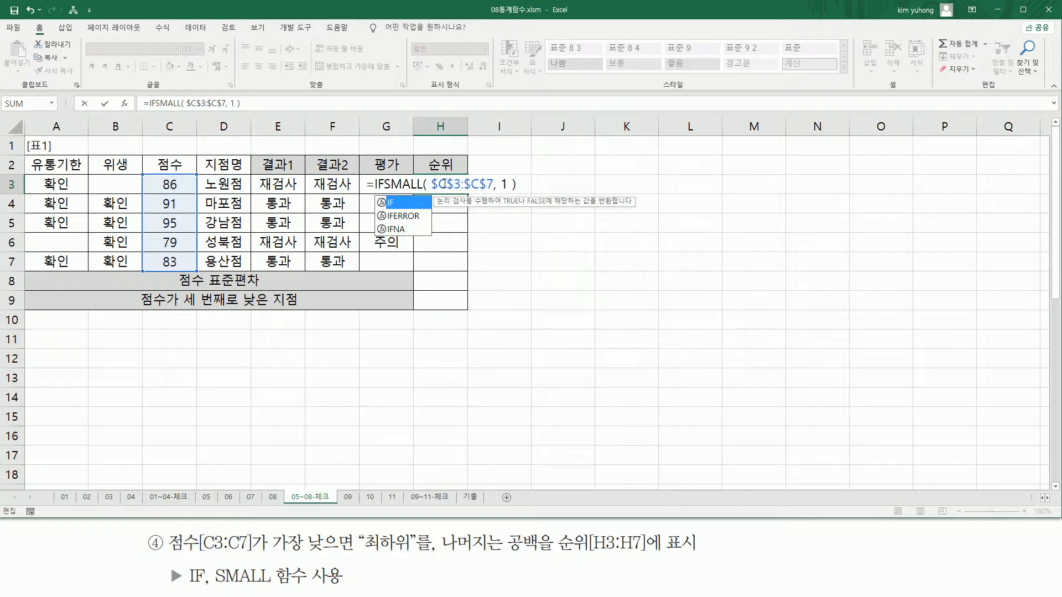
type("(")
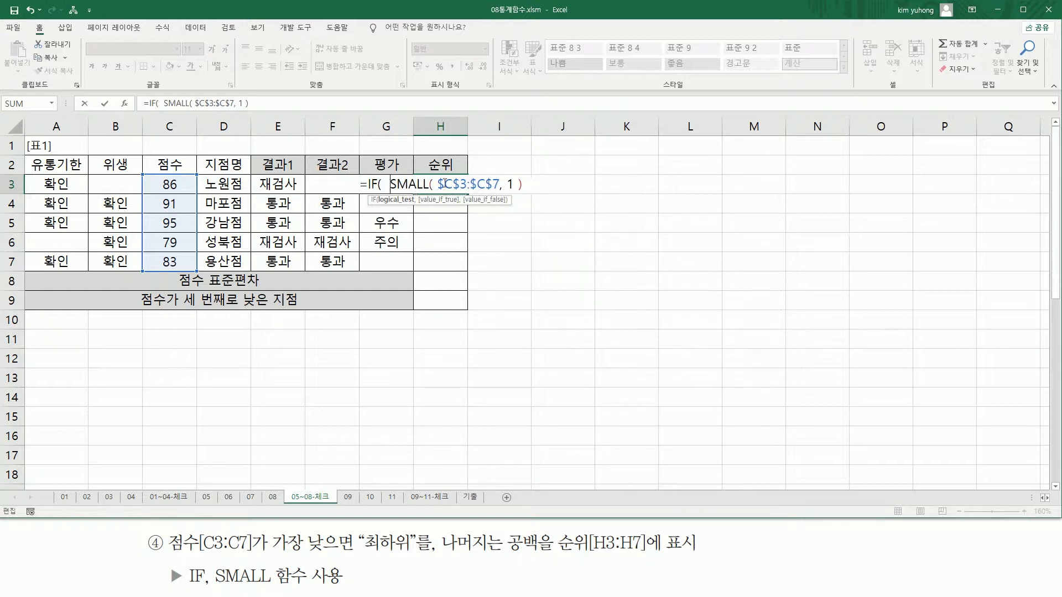
key("shift+End")
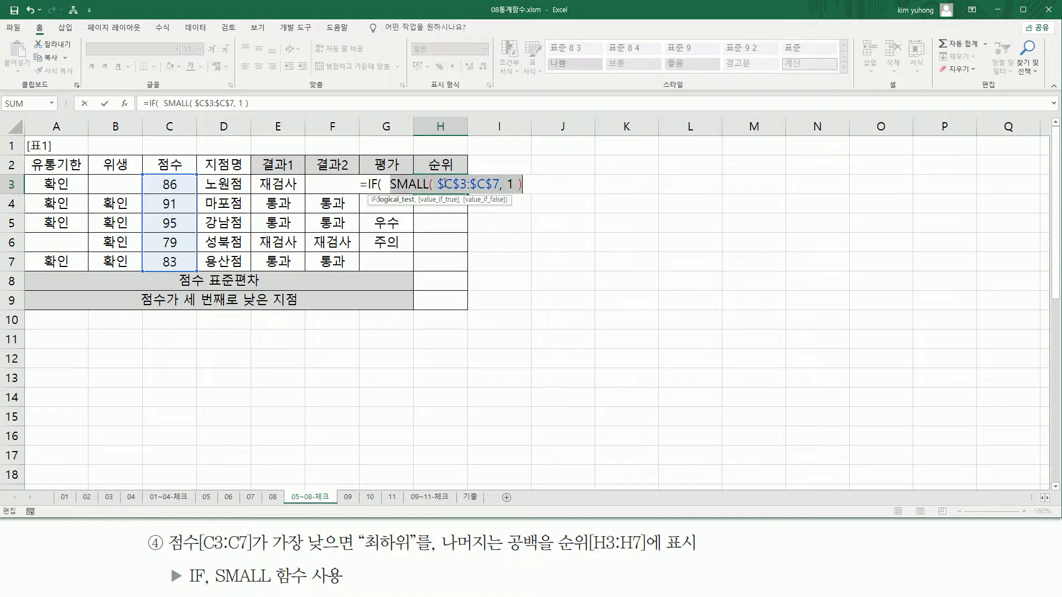
key("End")
type("=")
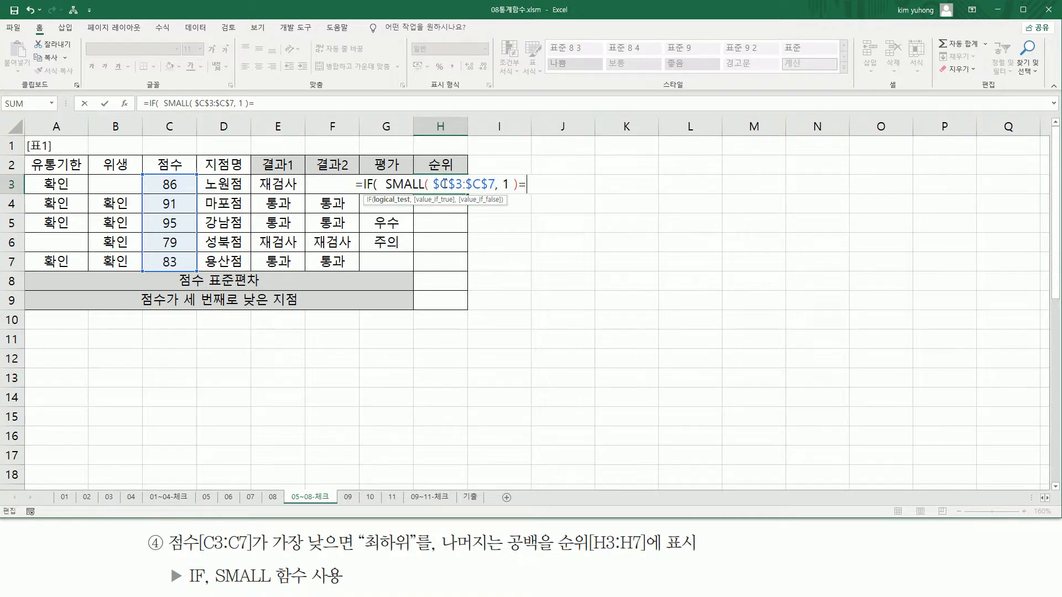
left_click(187, 187)
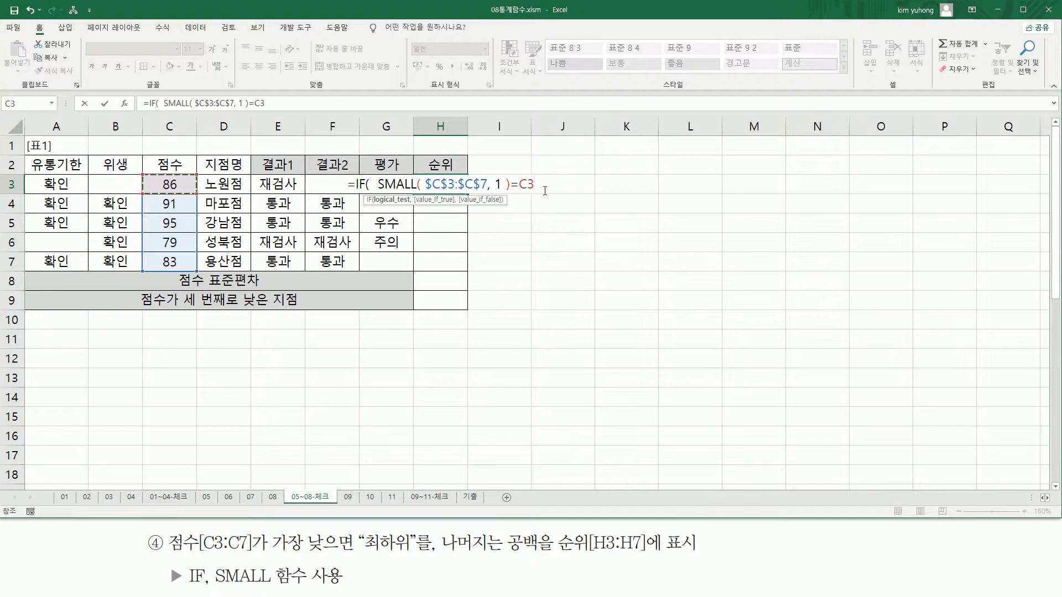
Complete the IF formula in H3 with "최하위" when true and "" when false, and enter it
type(", ")
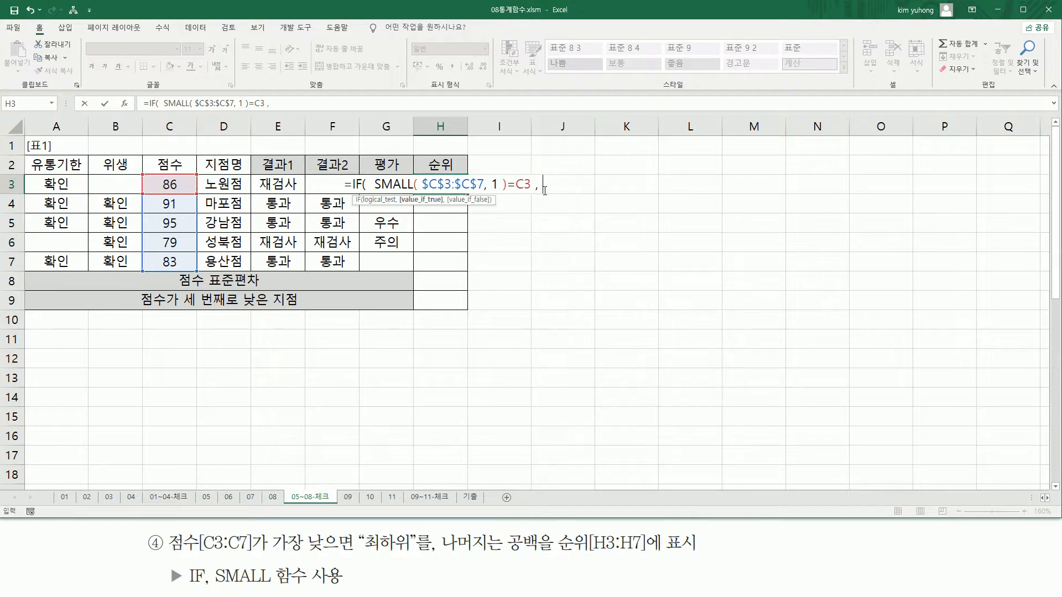
type("\"최하")
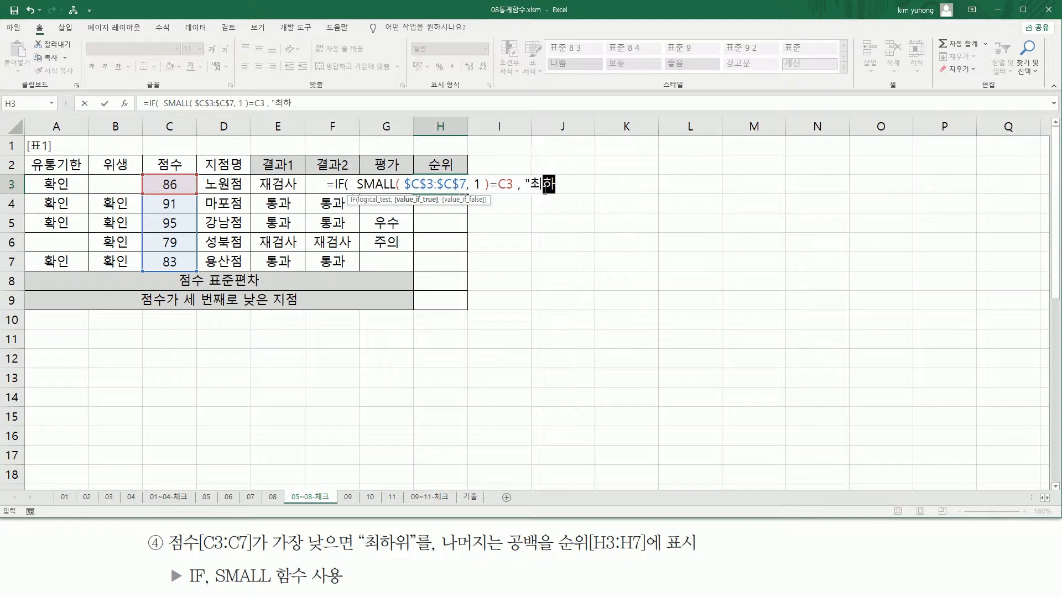
type("위\" ,")
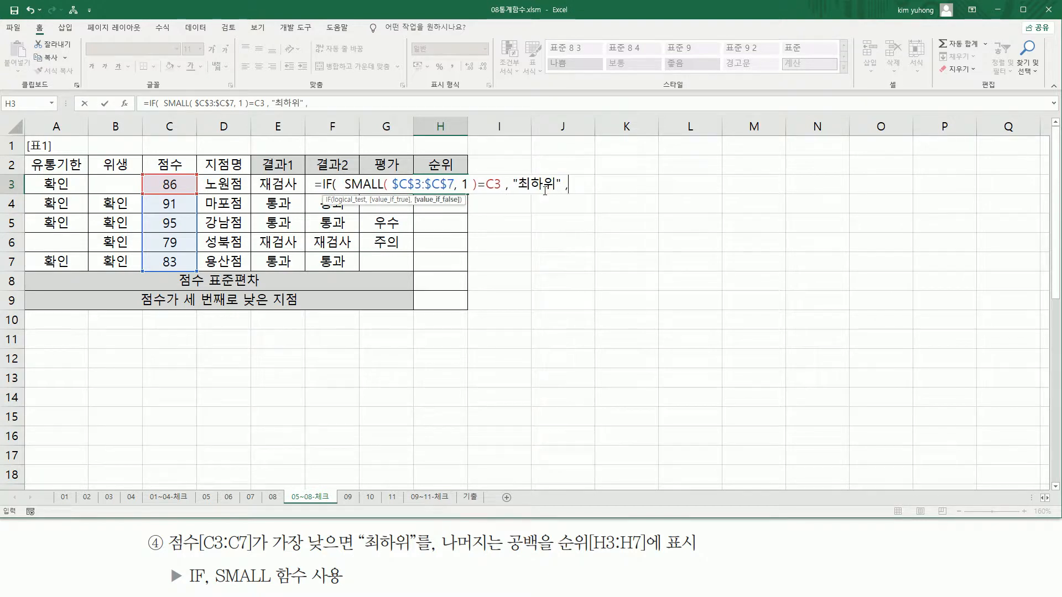
type(" \"\" )")
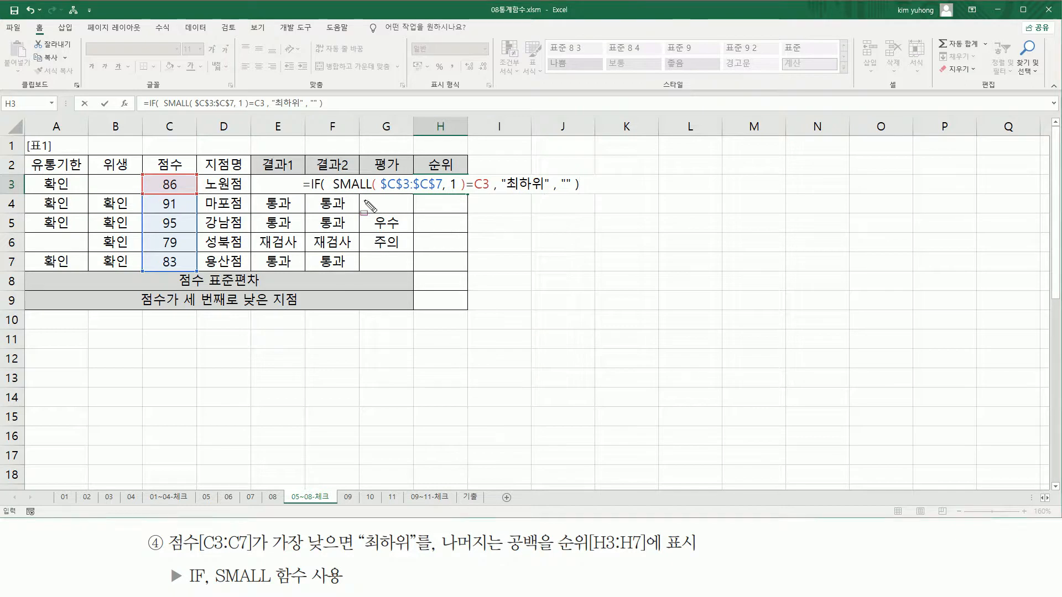
key("Return")
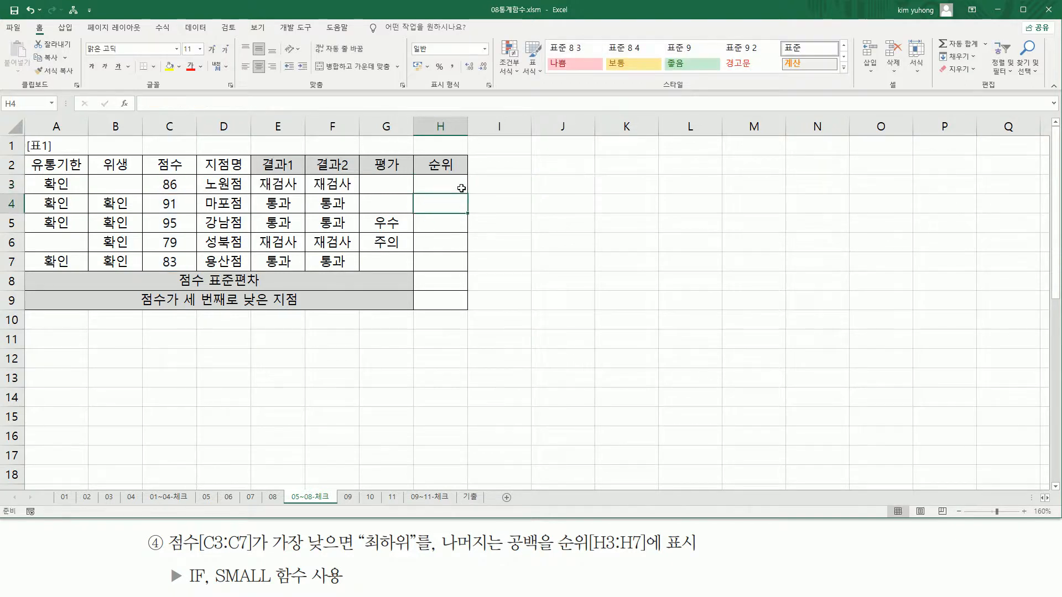
Fill the 순위 formula from H3 down to H7 and check the H6 result against the 점수 in C6
left_click(459, 185)
left_click_drag(469, 195, 470, 268)
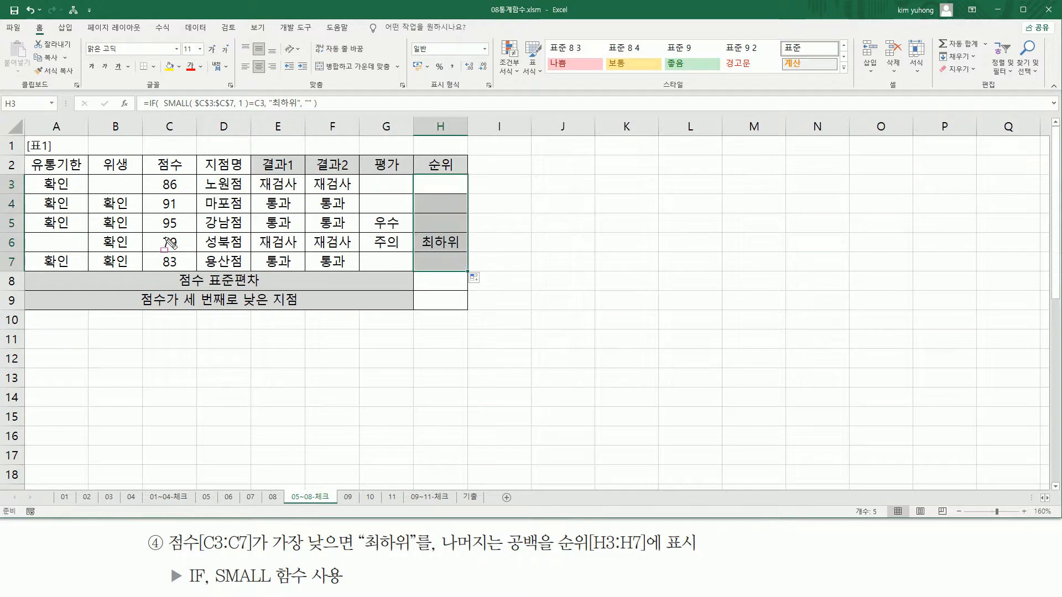
left_click_drag(157, 234, 182, 253)
mouse_move(421, 247)
left_mouse_down()
mouse_move(460, 248)
mouse_move(464, 237)
left_mouse_up()
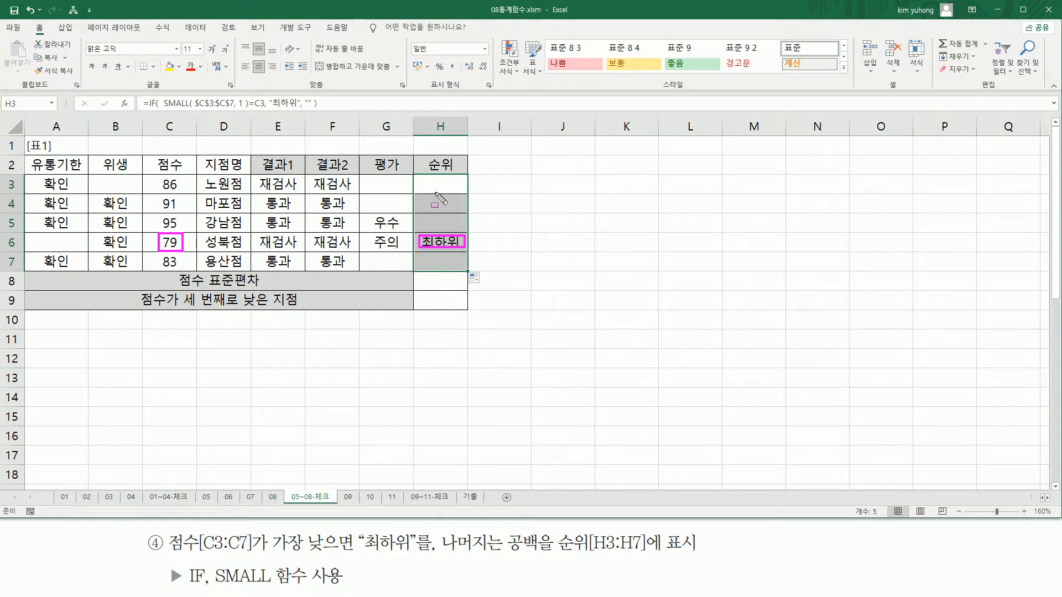
key("Escape")
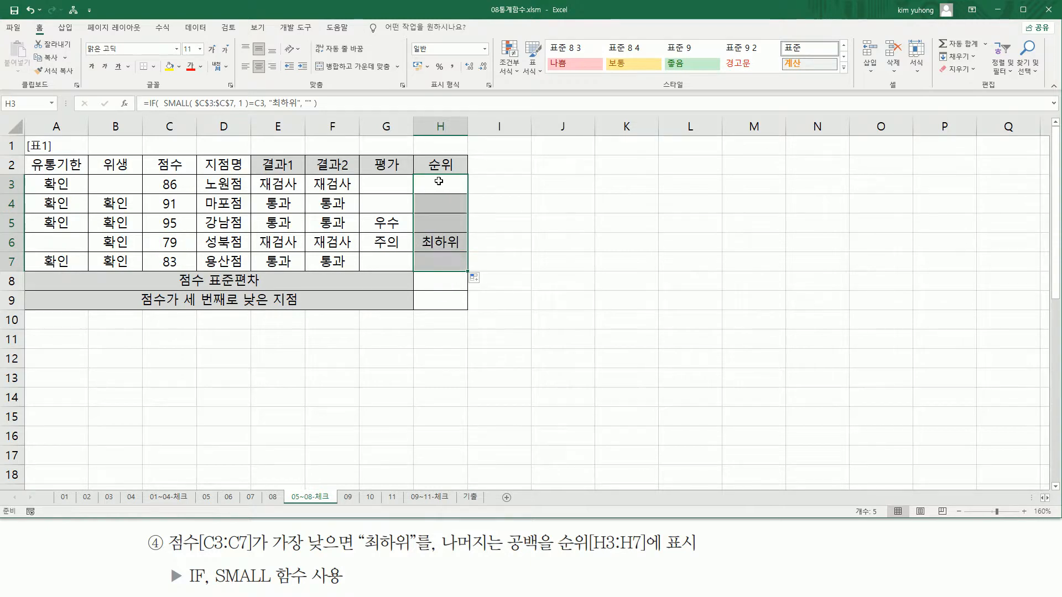
Put a text copy of the H3 formula in C12 in red
left_click(459, 187)
left_click(315, 107)
left_click(173, 359)
key("ctrl+v")
key("Return")
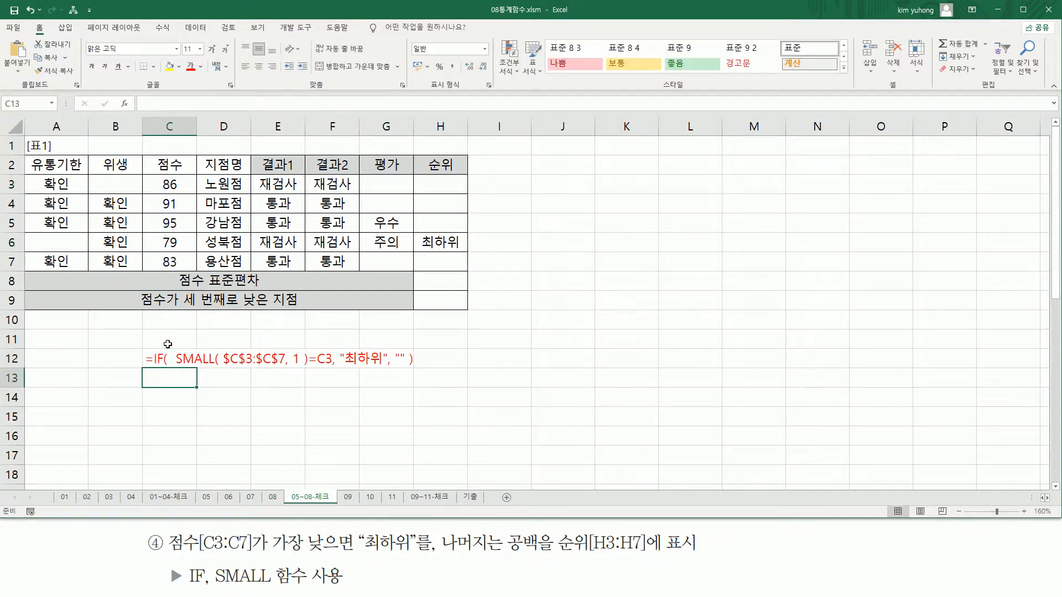
Examine the formula text in C12 part by part against the table: the SMALL comparison with C3, "최하위" and the blank result
left_click(293, 431)
mouse_move(171, 377)
left_mouse_down()
mouse_move(302, 366)
mouse_move(307, 349)
left_mouse_up()
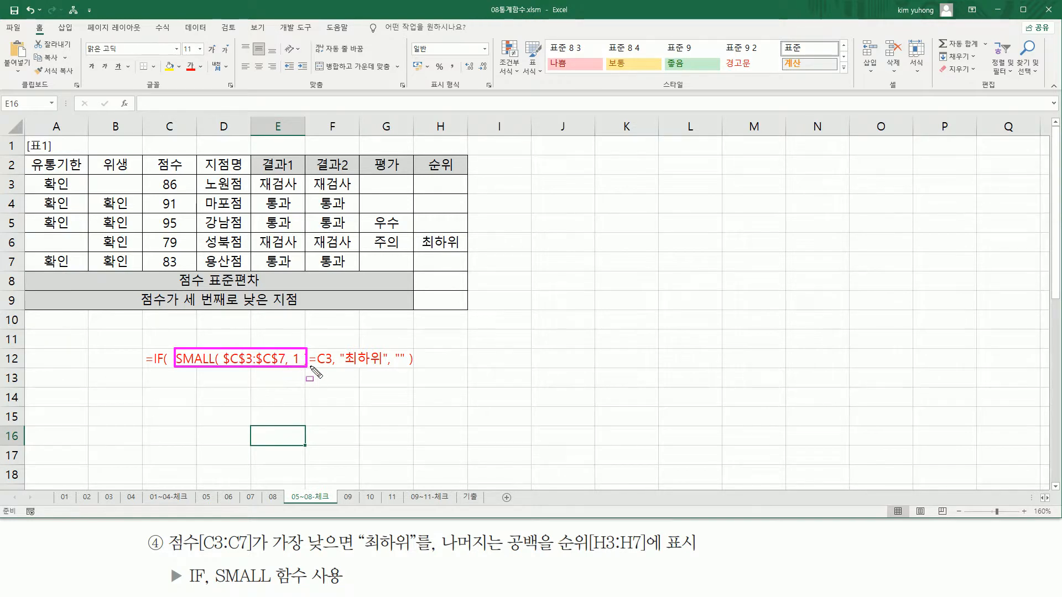
left_click_drag(309, 365, 331, 365)
mouse_move(159, 177)
left_mouse_down()
mouse_move(184, 186)
mouse_move(184, 241)
mouse_move(156, 245)
mouse_move(180, 268)
left_mouse_up()
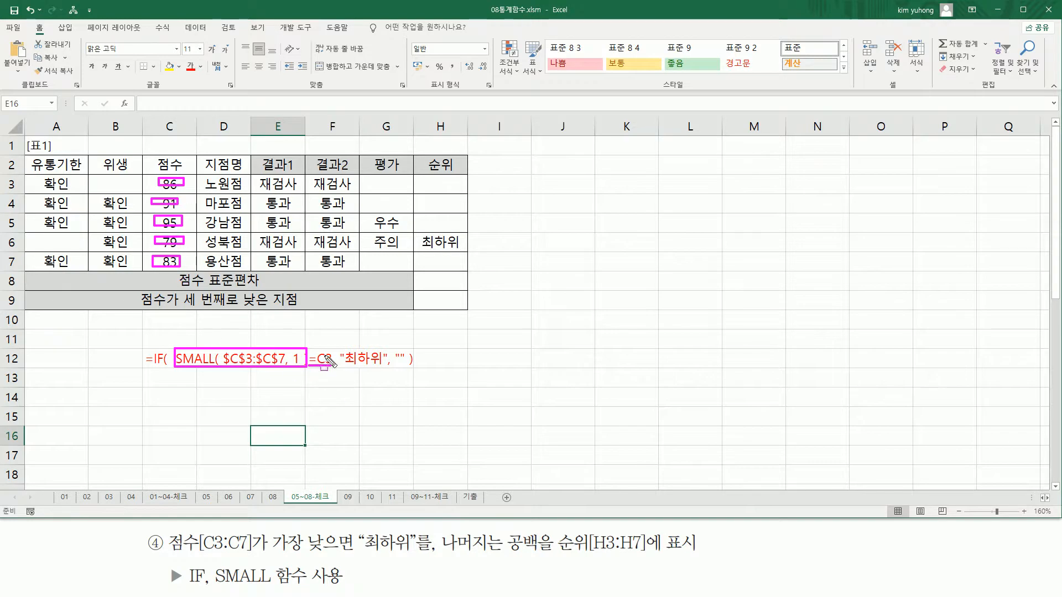
left_click_drag(323, 350, 332, 378)
left_click_drag(345, 368, 380, 368)
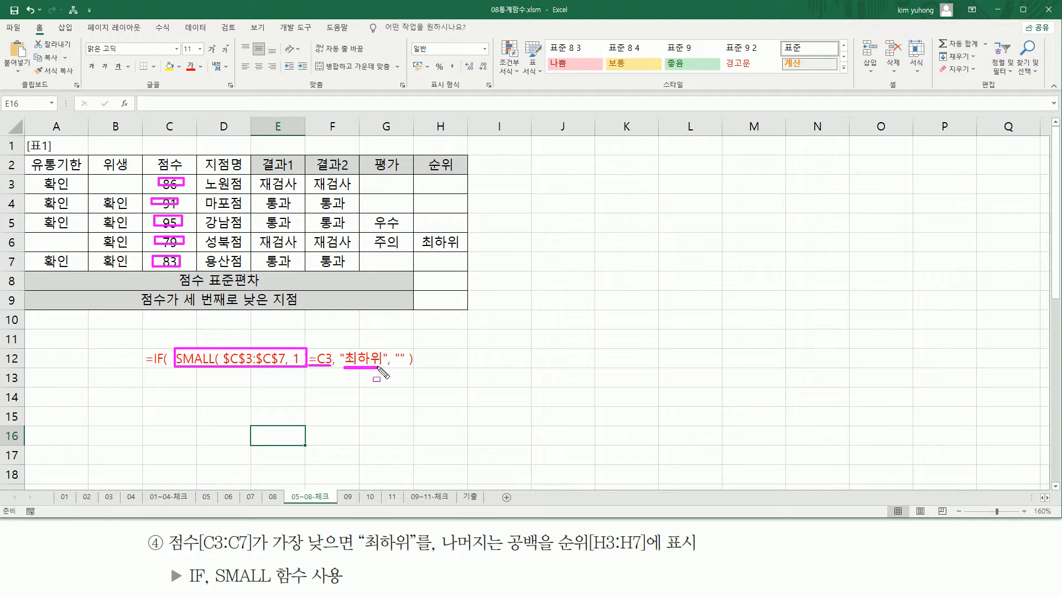
left_click_drag(419, 249, 459, 249)
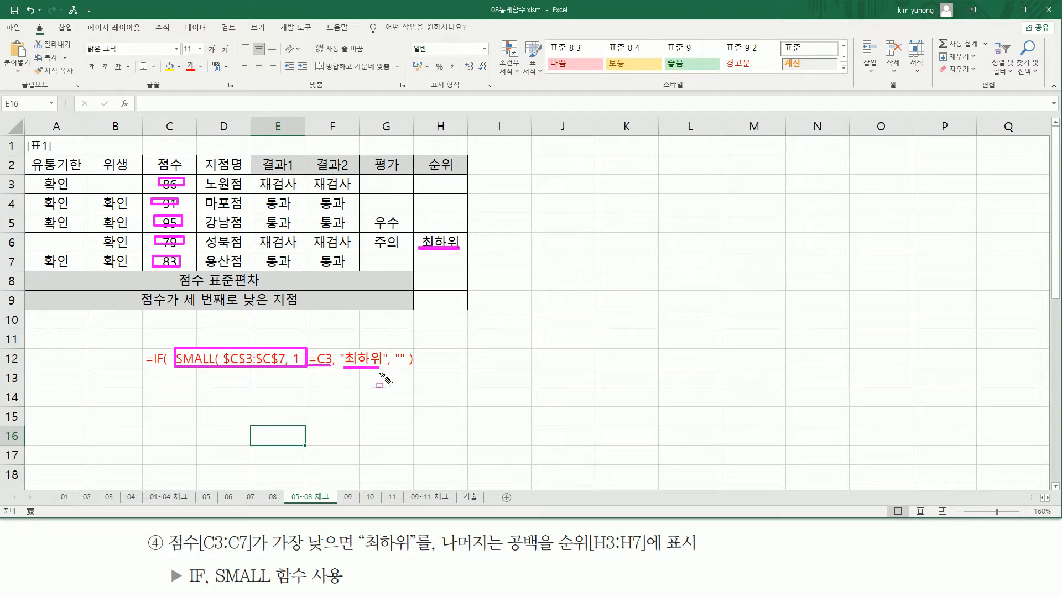
left_click_drag(393, 345, 408, 378)
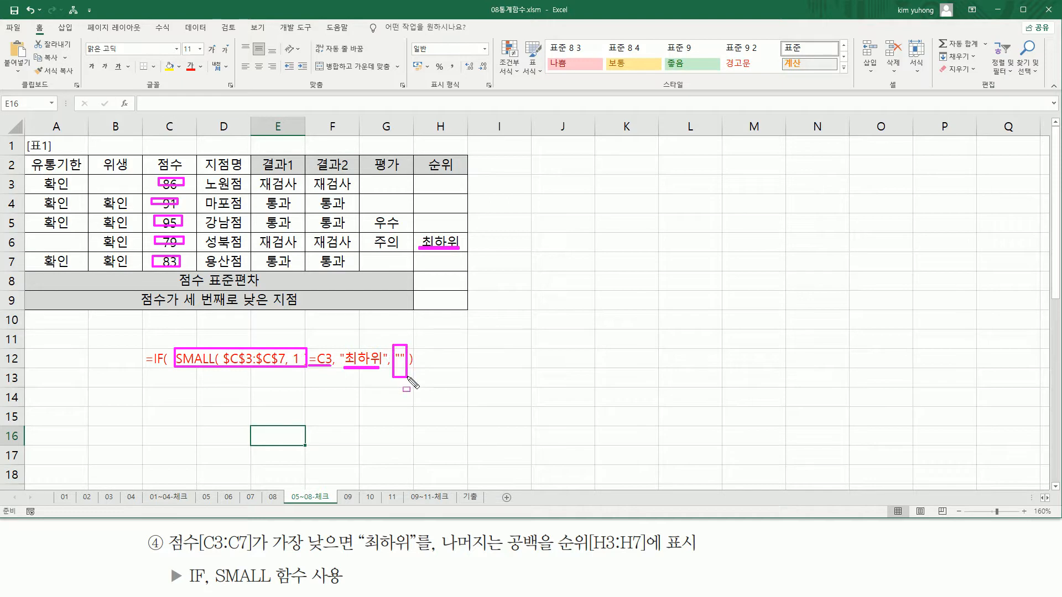
key("e")
left_click_drag(172, 366, 408, 366)
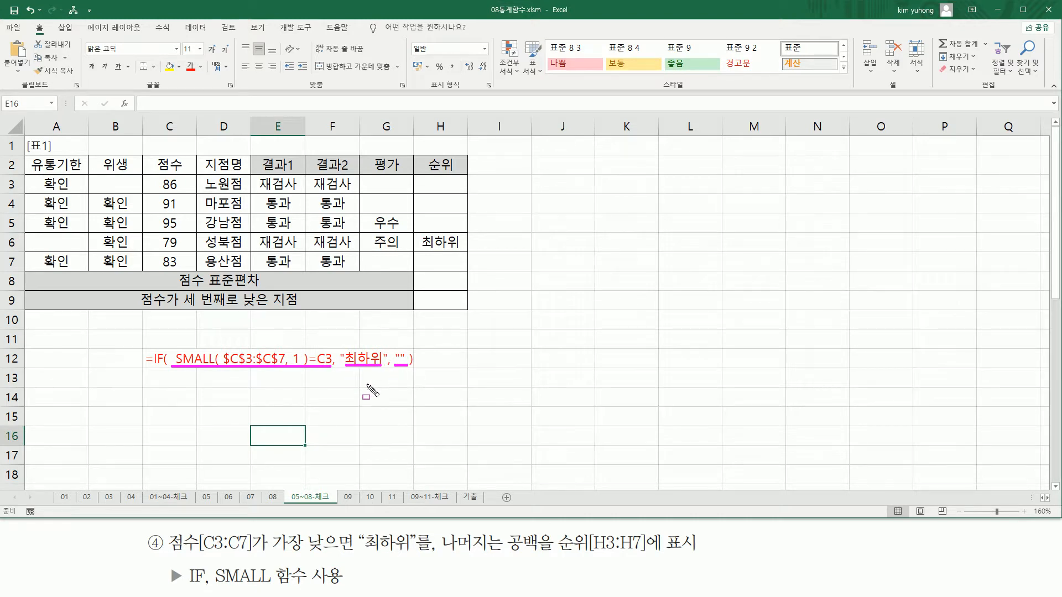
key("Escape")
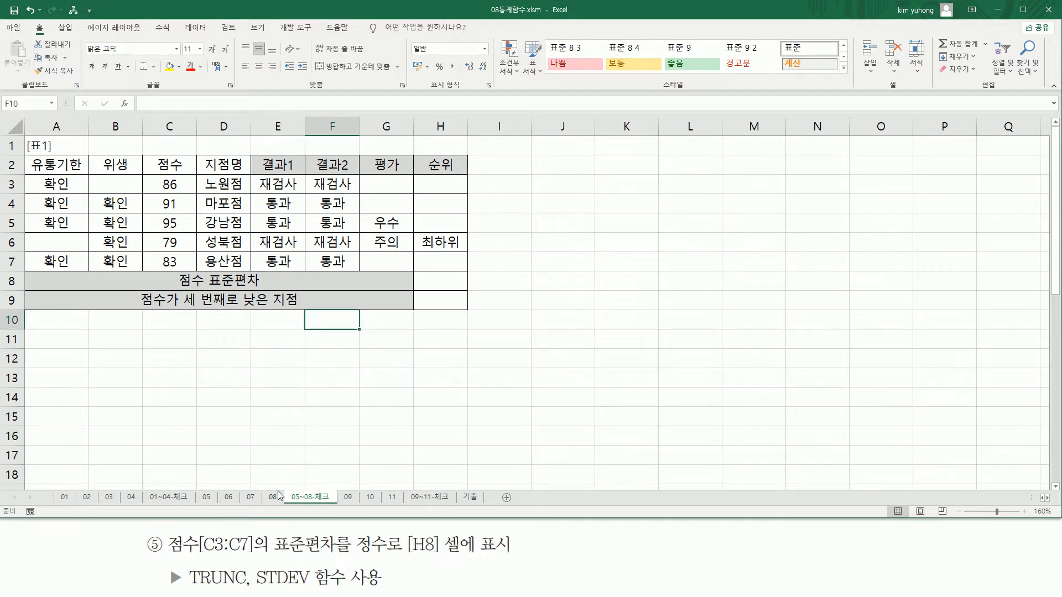
Enter a STDEV formula in H8 that calculates the standard deviation of the 점수 range C3:C7
mouse_move(168, 532)
left_mouse_down()
mouse_move(262, 556)
mouse_move(394, 563)
left_mouse_up()
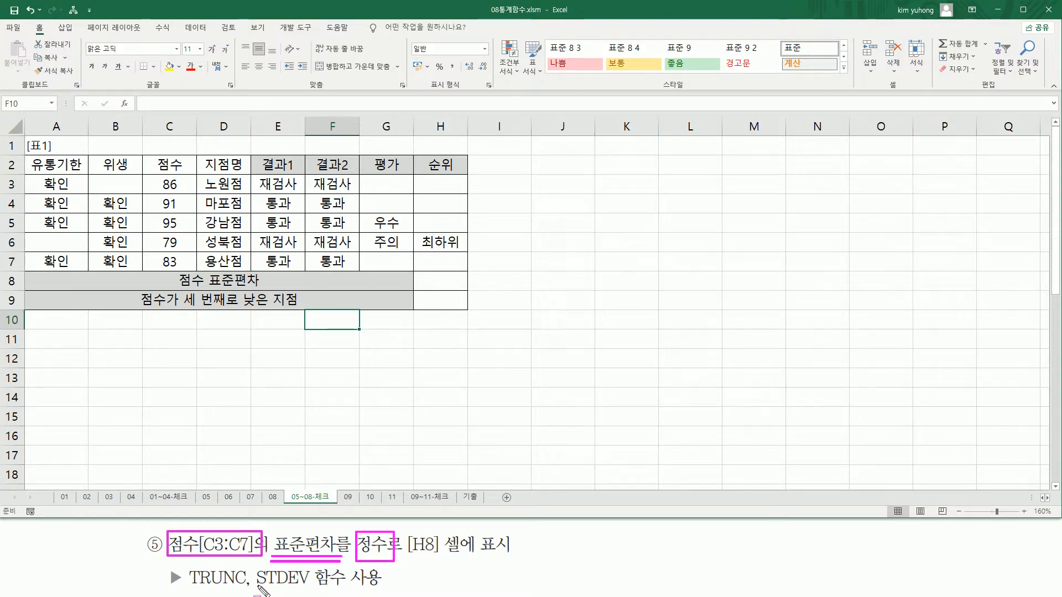
left_click_drag(256, 588, 306, 589)
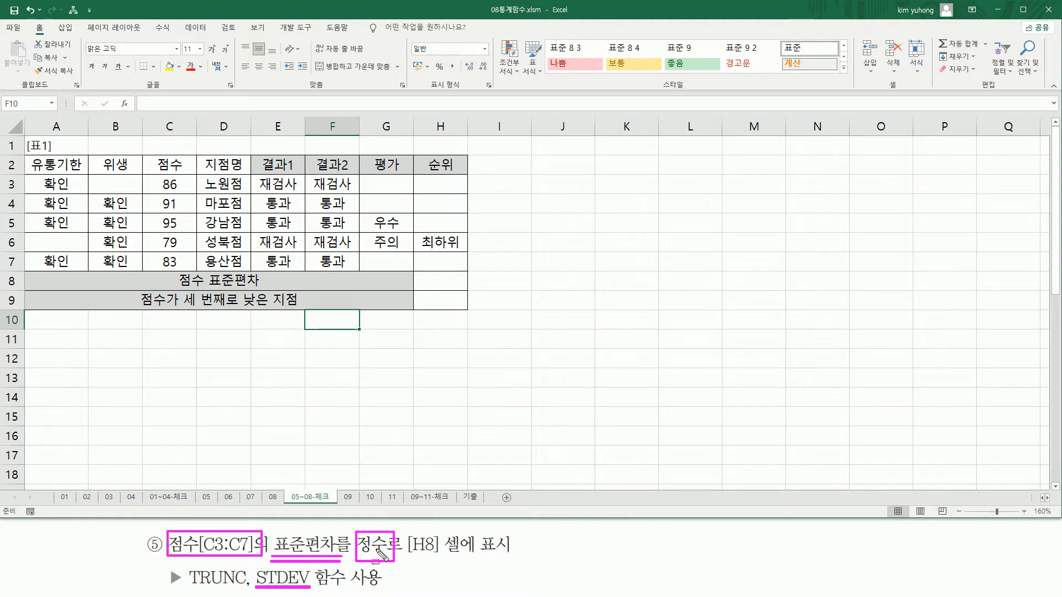
left_click_drag(189, 587, 237, 587)
key("Escape")
left_click(442, 280)
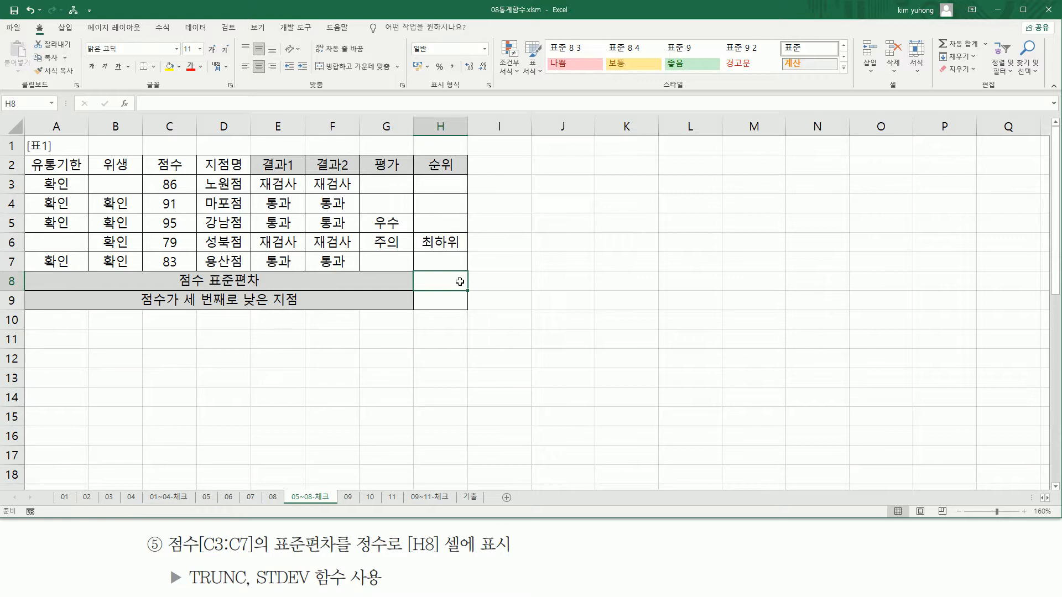
type("=S")
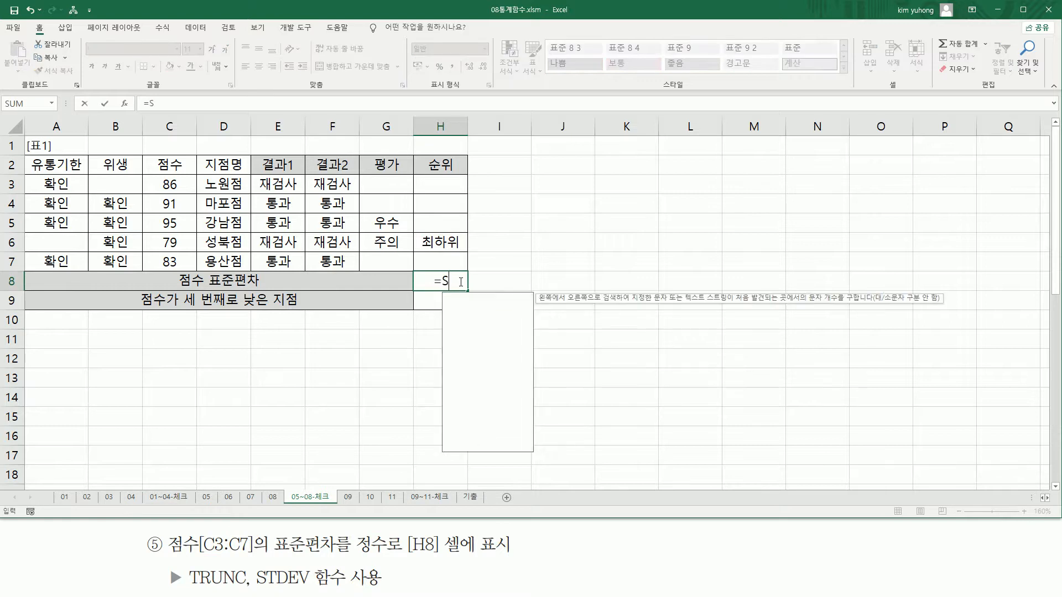
type("TDEV")
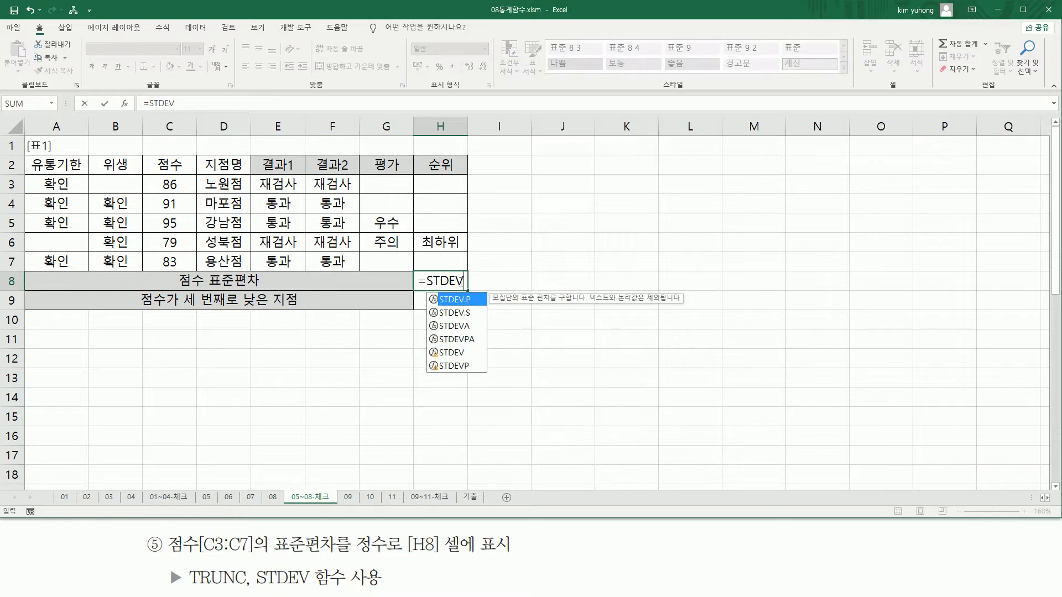
type("(")
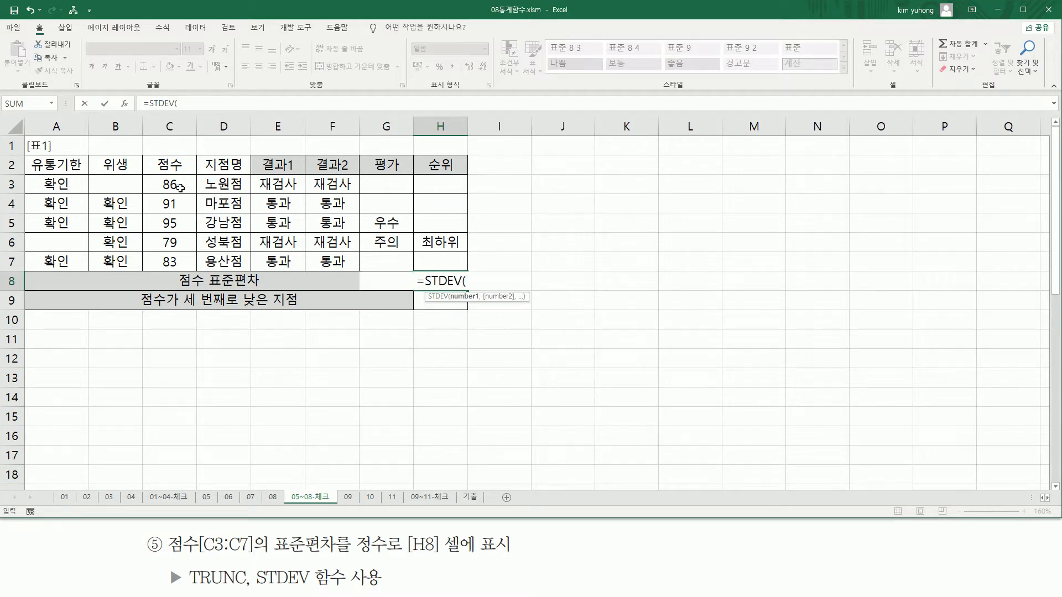
left_click_drag(175, 185, 172, 261)
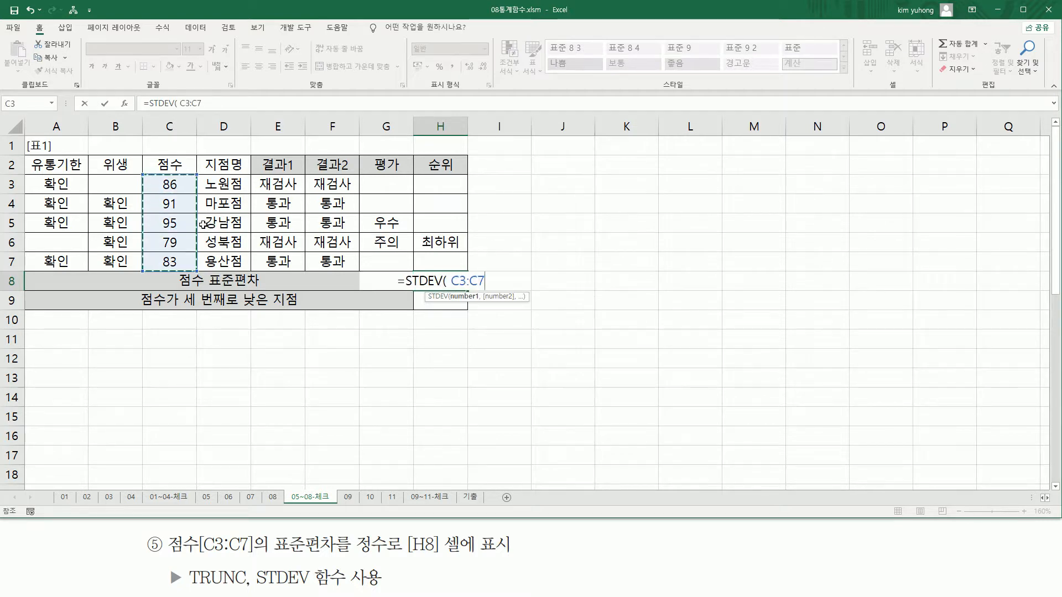
type(")")
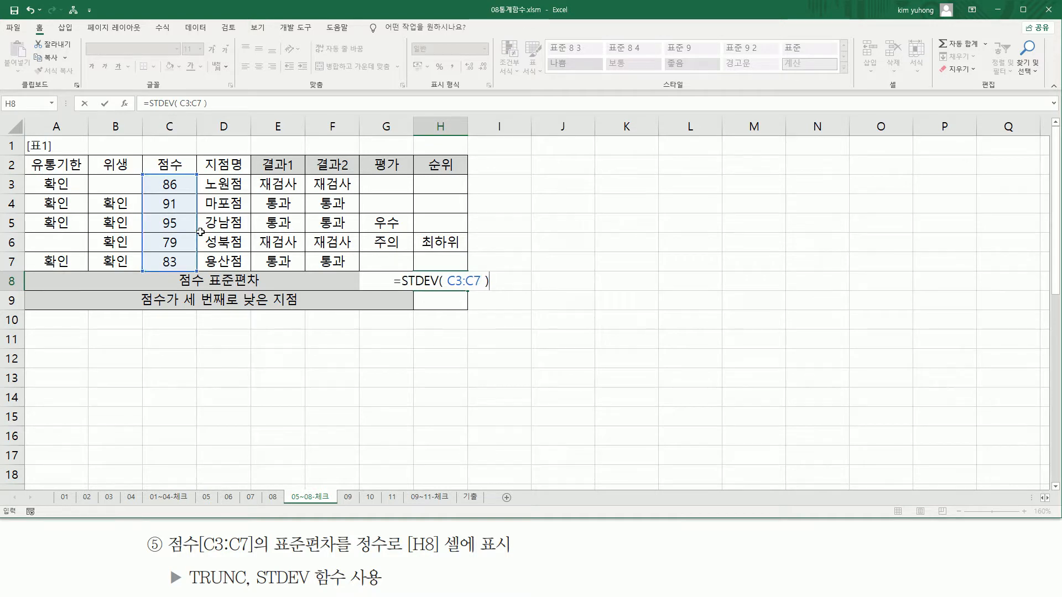
key("Return")
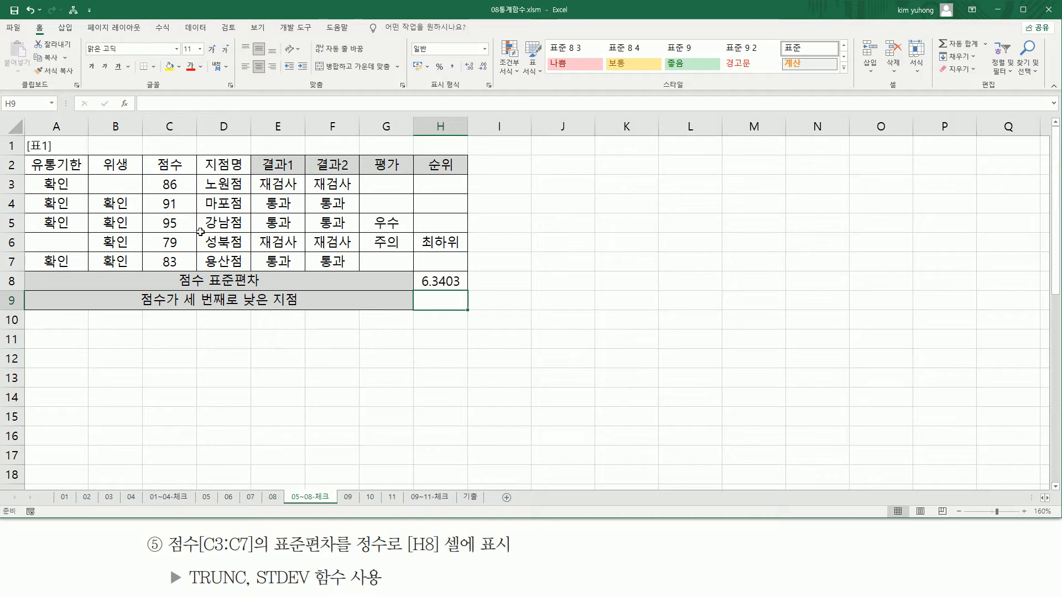
Wrap the H8 formula in TRUNC so it reads =TRUNC( STDEV( C3:C7 ) ), and enter it
double_click(423, 273)
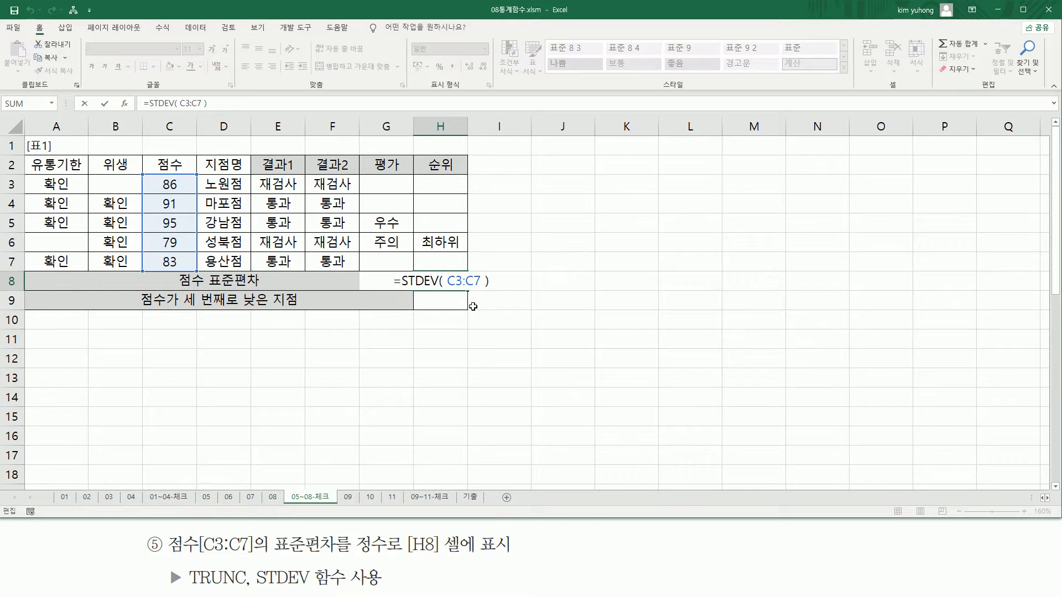
type("TRUN")
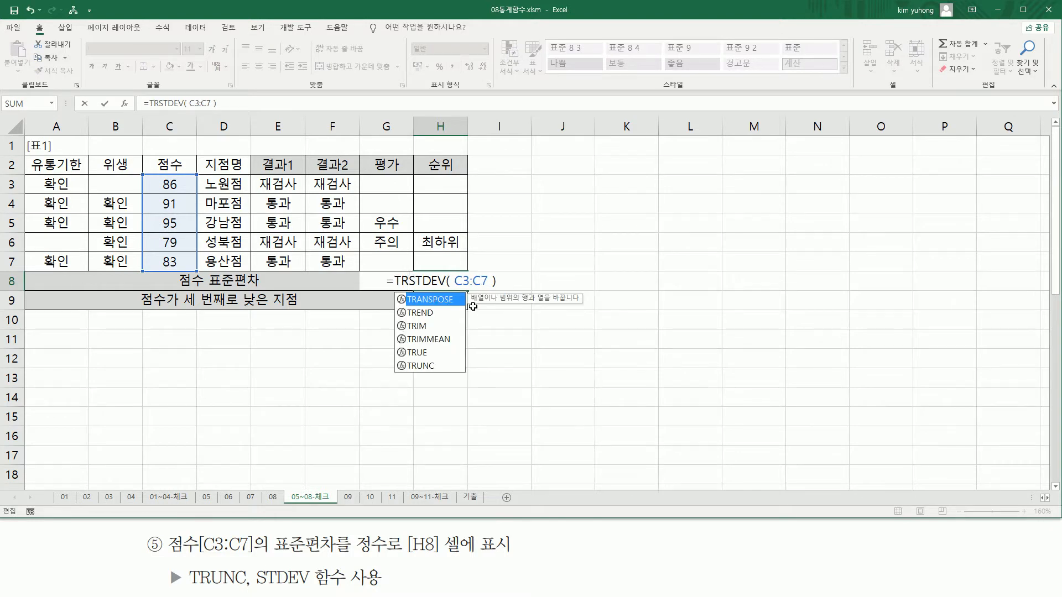
type("C")
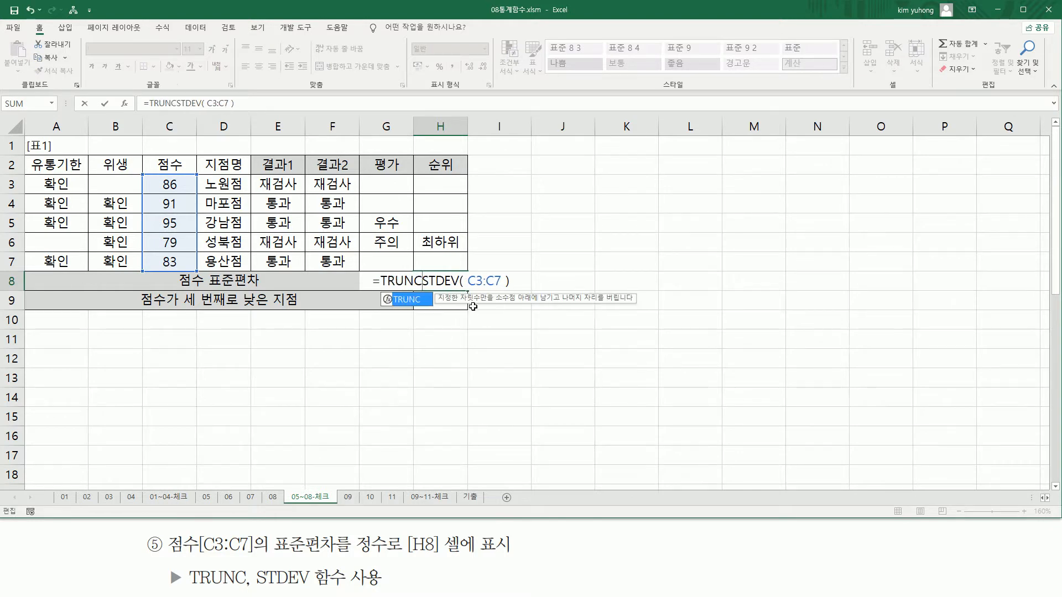
type("(")
key("shift+End")
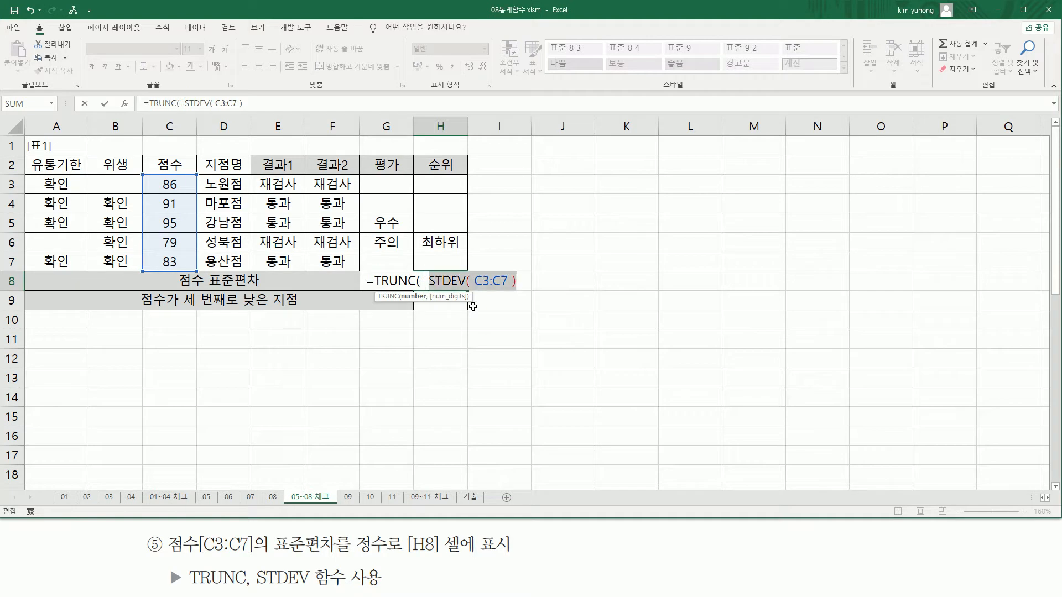
key("End")
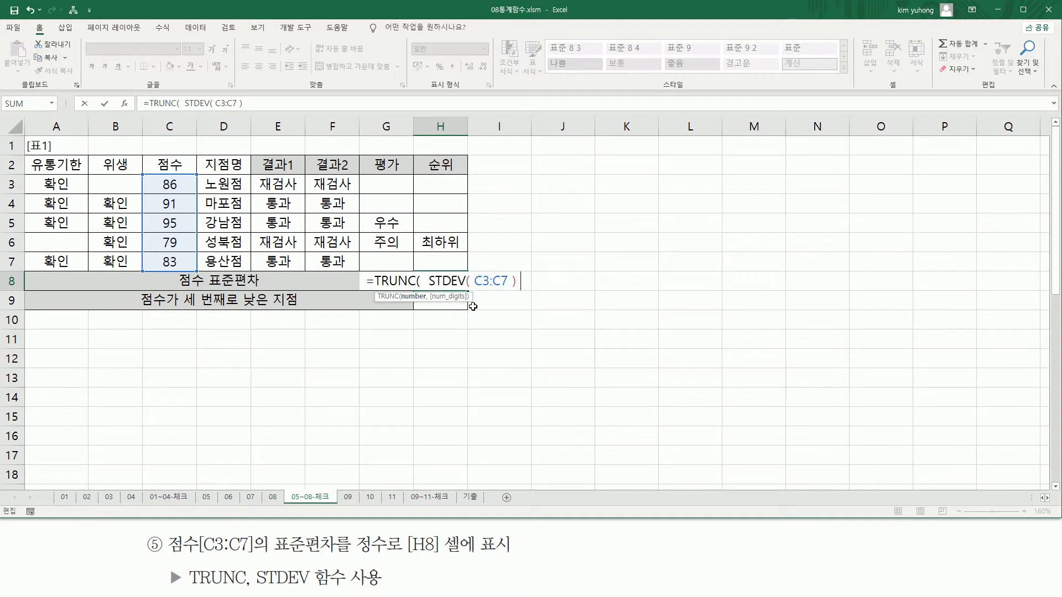
type(")")
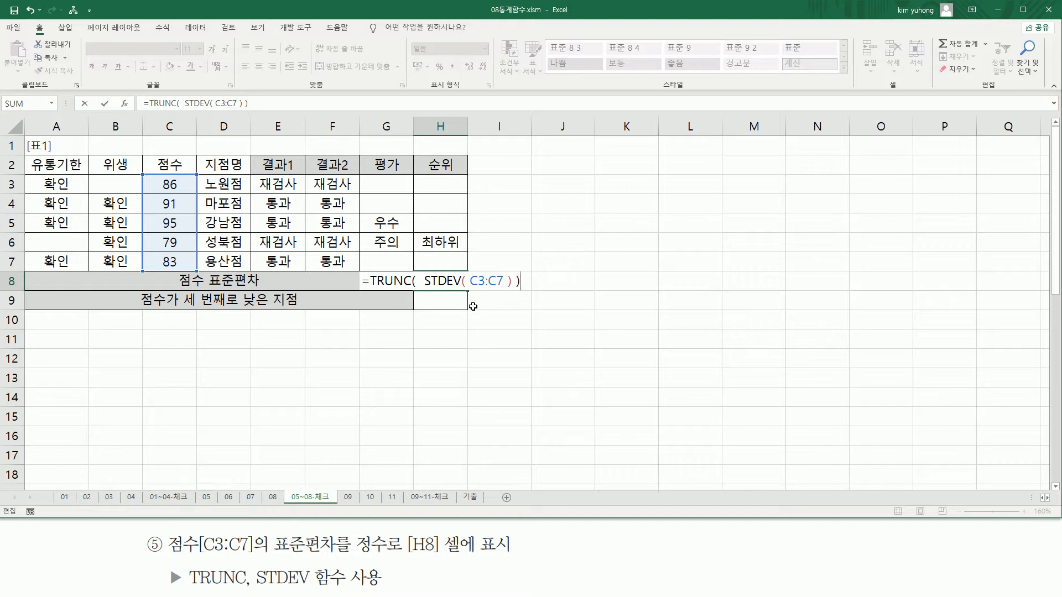
key("Return")
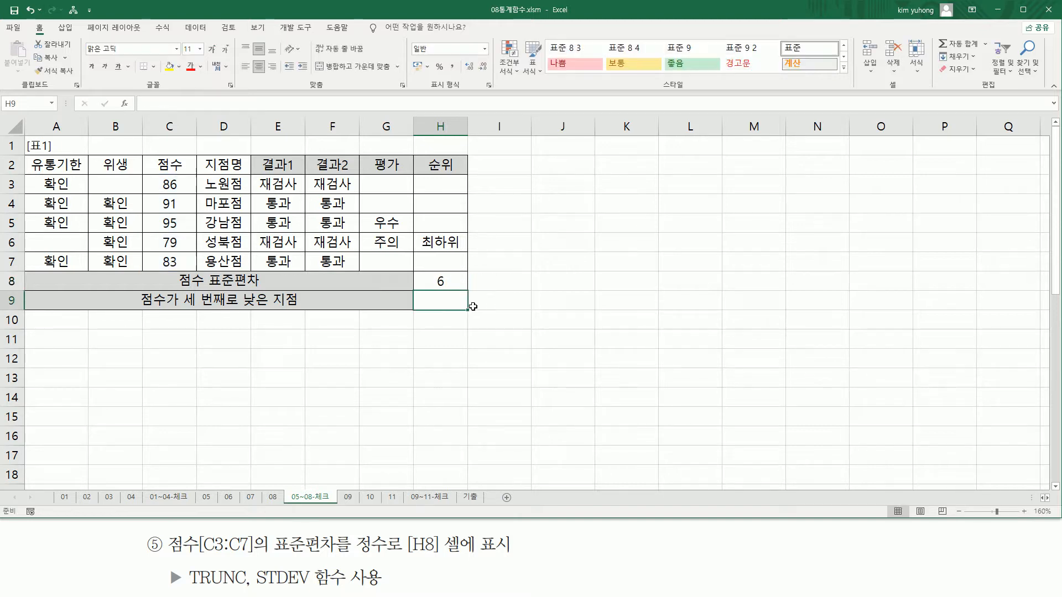
Put a text copy of the H8 formula in C11 in red and examine the STDEV part inside TRUNC
left_click(461, 284)
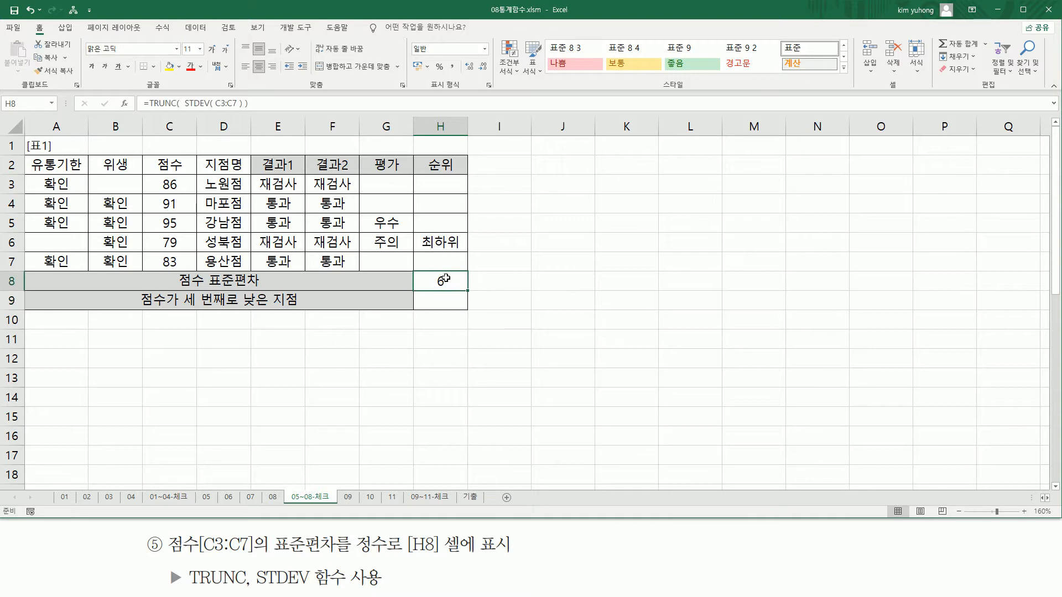
double_click(449, 281)
left_click(164, 343)
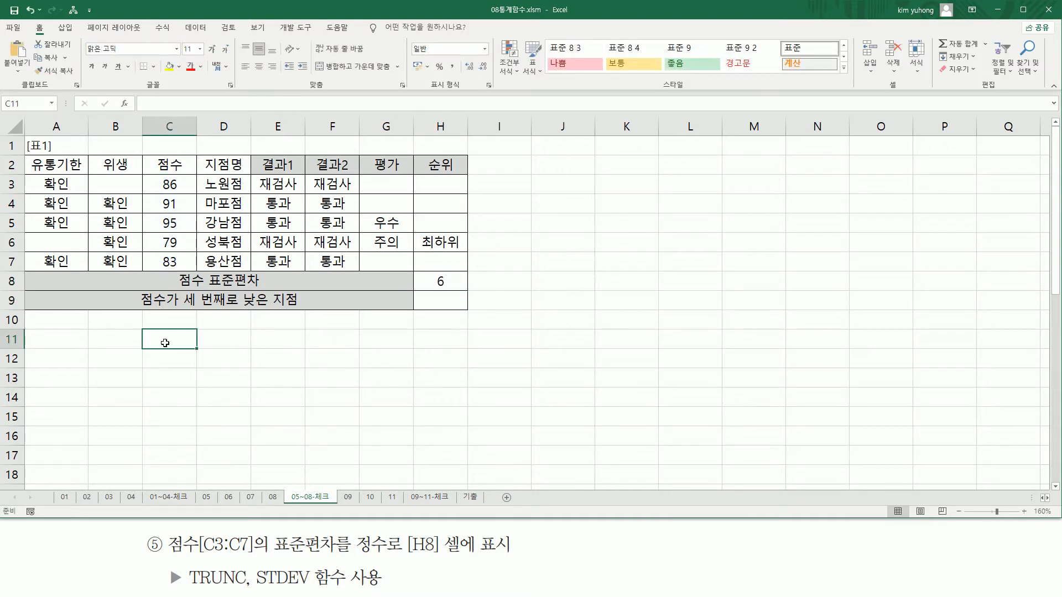
type("'=TRUNC( STDEV( C3:C7 ) )")
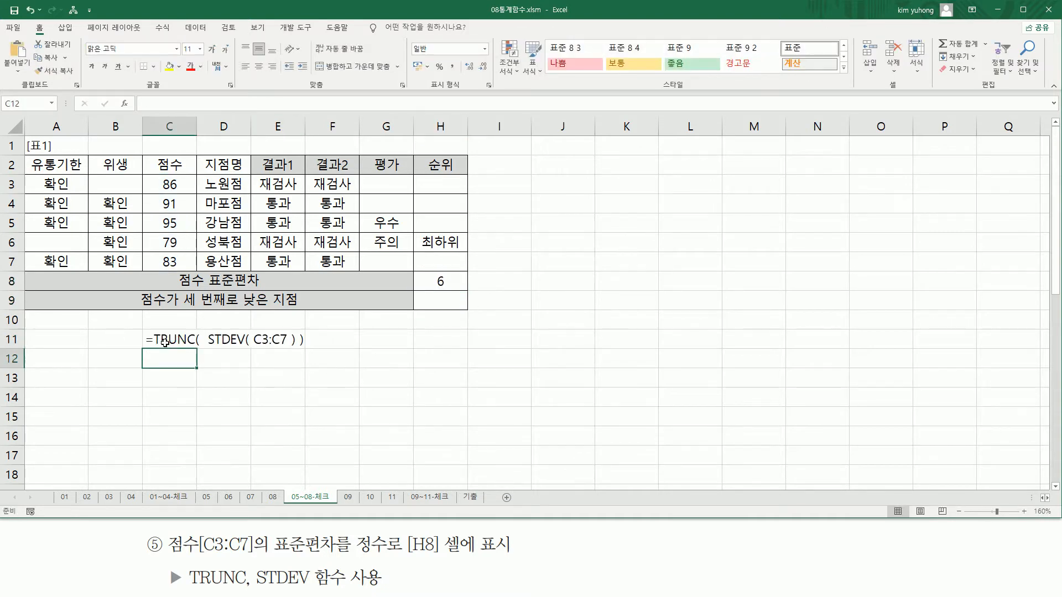
left_click(190, 67)
left_click(226, 453)
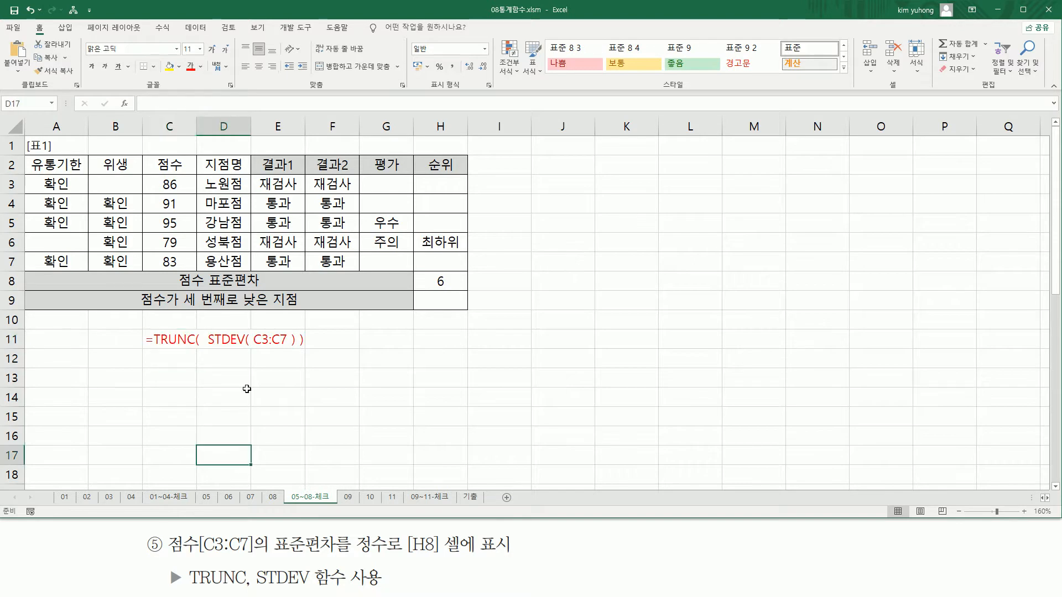
left_click_drag(206, 328, 297, 353)
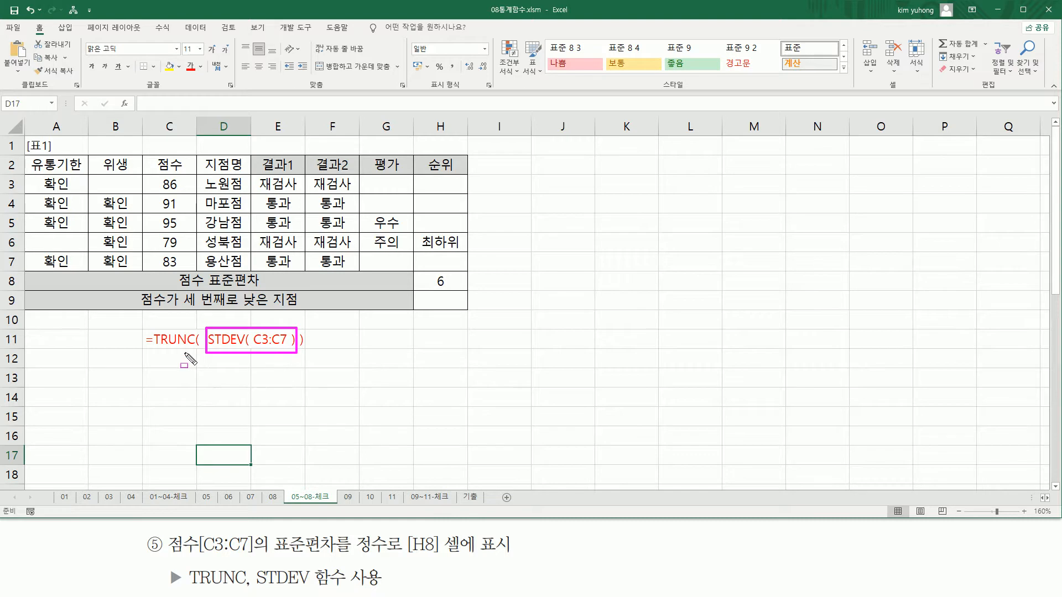
left_click_drag(152, 348, 305, 361)
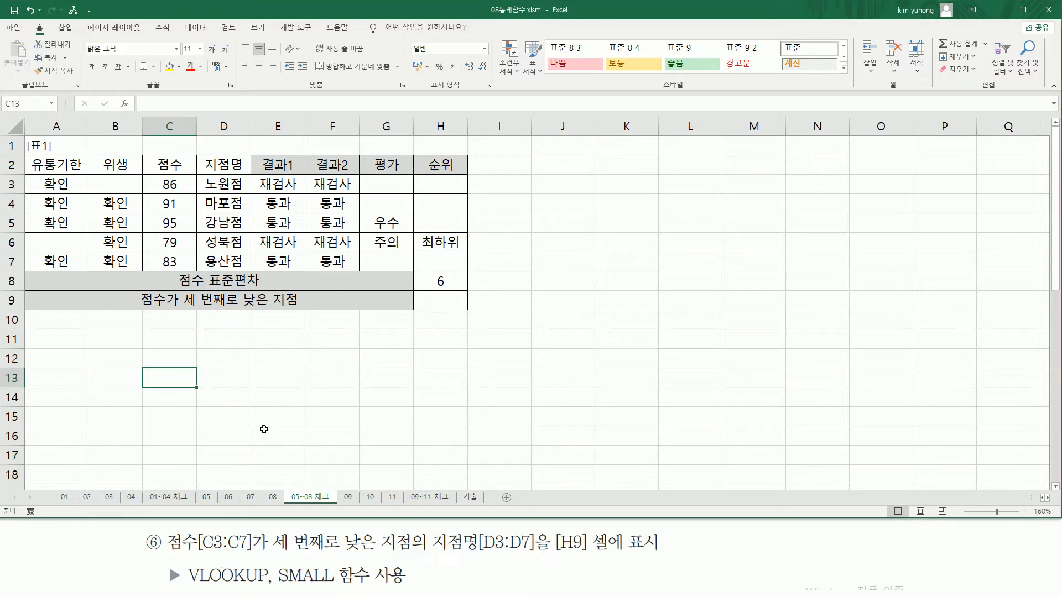
Examine task ⑥ against the 점수 column: third-lowest score in C3:C7, 지점명 from D3:D7, and the SMALL function
mouse_move(161, 525)
left_mouse_down()
mouse_move(252, 555)
mouse_move(374, 551)
left_mouse_up()
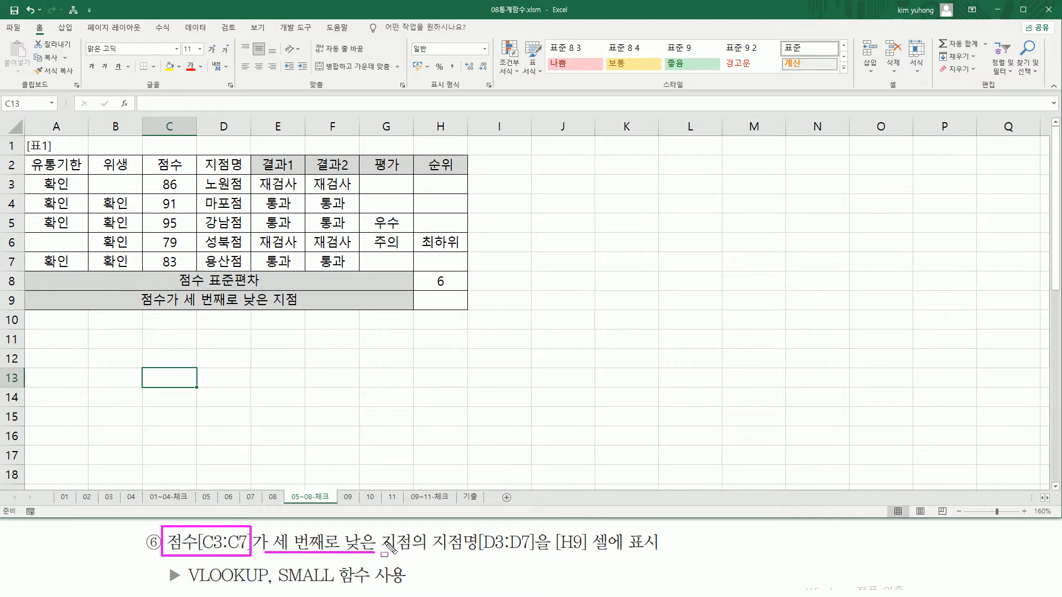
mouse_move(429, 531)
left_mouse_down()
mouse_move(451, 555)
mouse_move(539, 555)
left_mouse_up()
left_click_drag(626, 554, 662, 556)
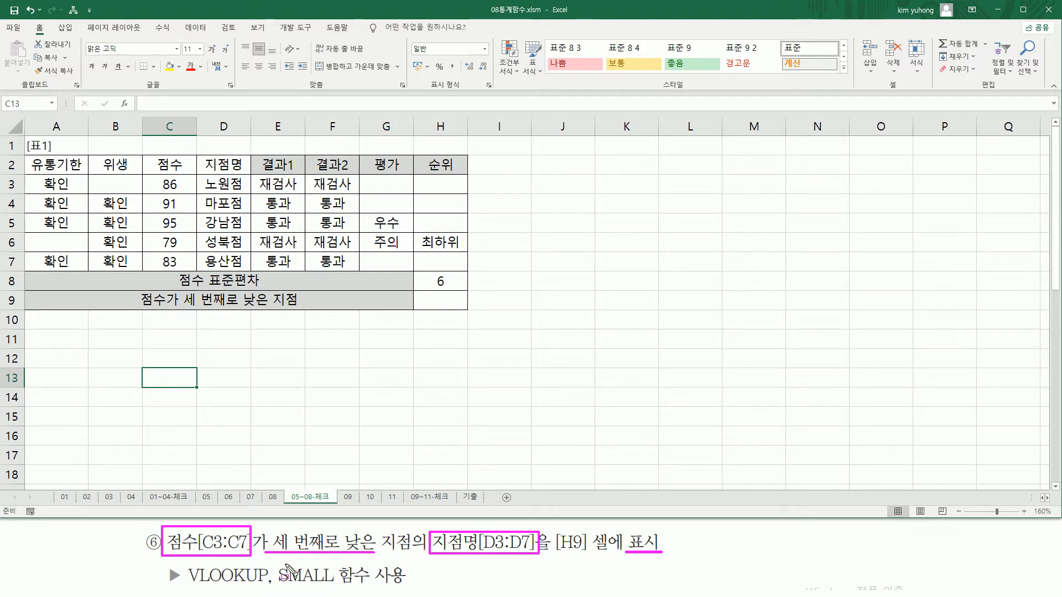
mouse_move(275, 560)
left_mouse_down()
mouse_move(279, 585)
mouse_move(337, 588)
left_mouse_up()
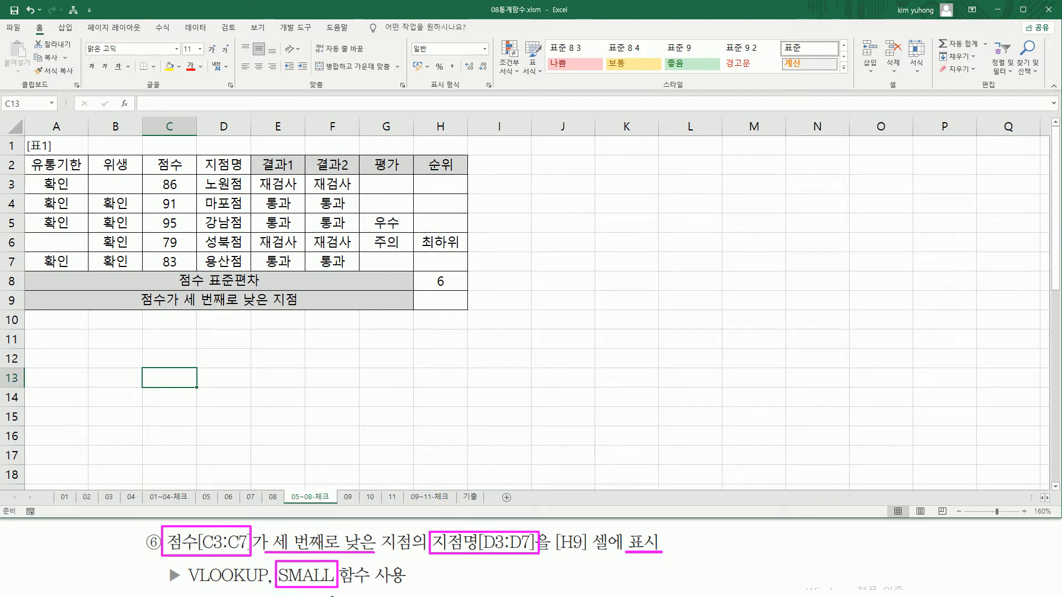
mouse_move(149, 175)
left_mouse_down()
mouse_move(149, 256)
mouse_move(192, 271)
left_mouse_up()
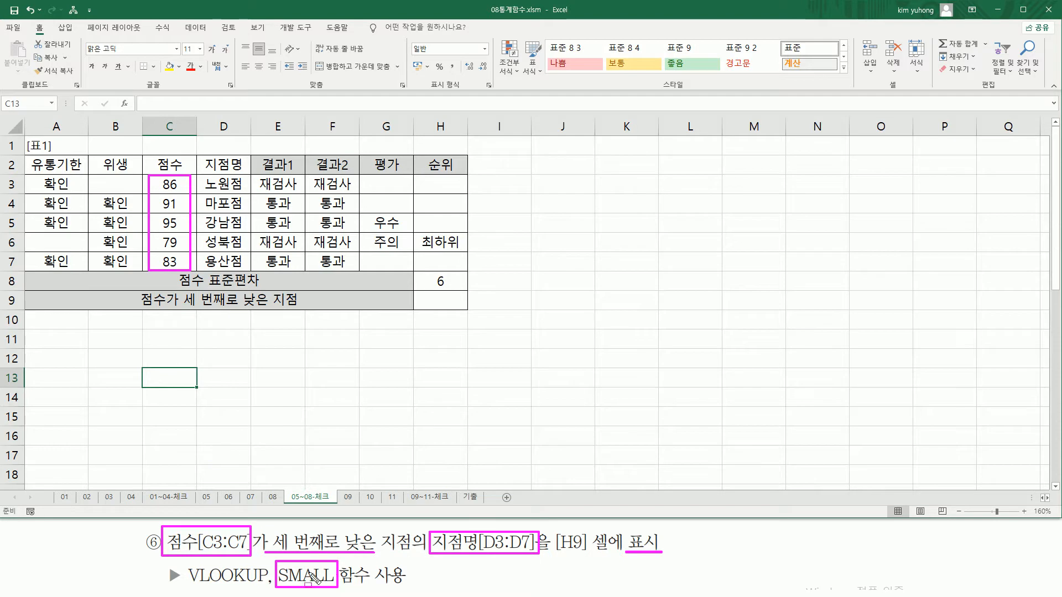
key("Escape")
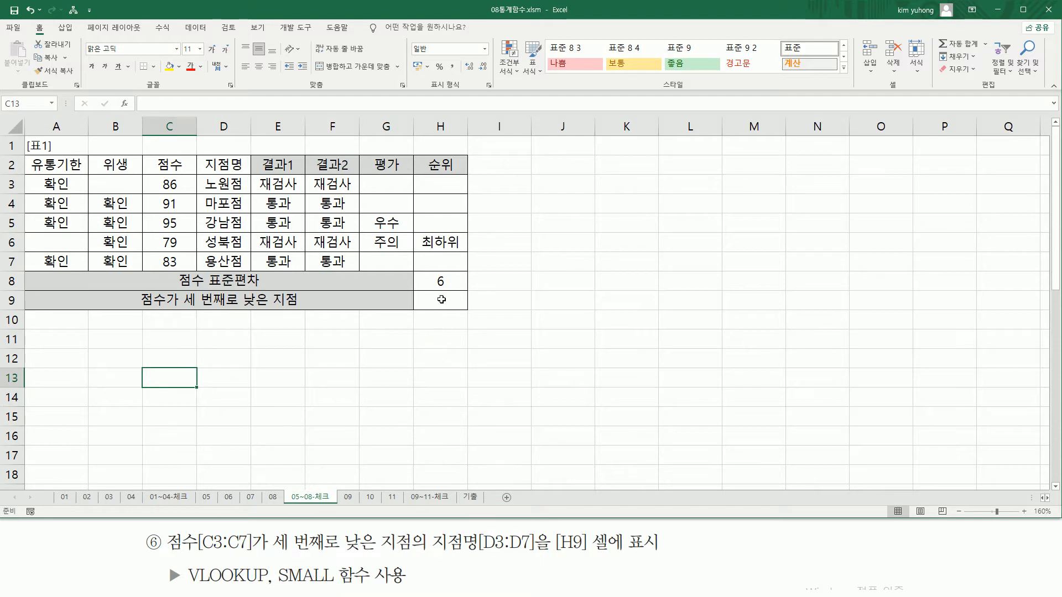
Enter the formula =SMALL( C3:C7 , 3 ) in H9 to get the third-lowest 점수
left_click(450, 300)
type("=")
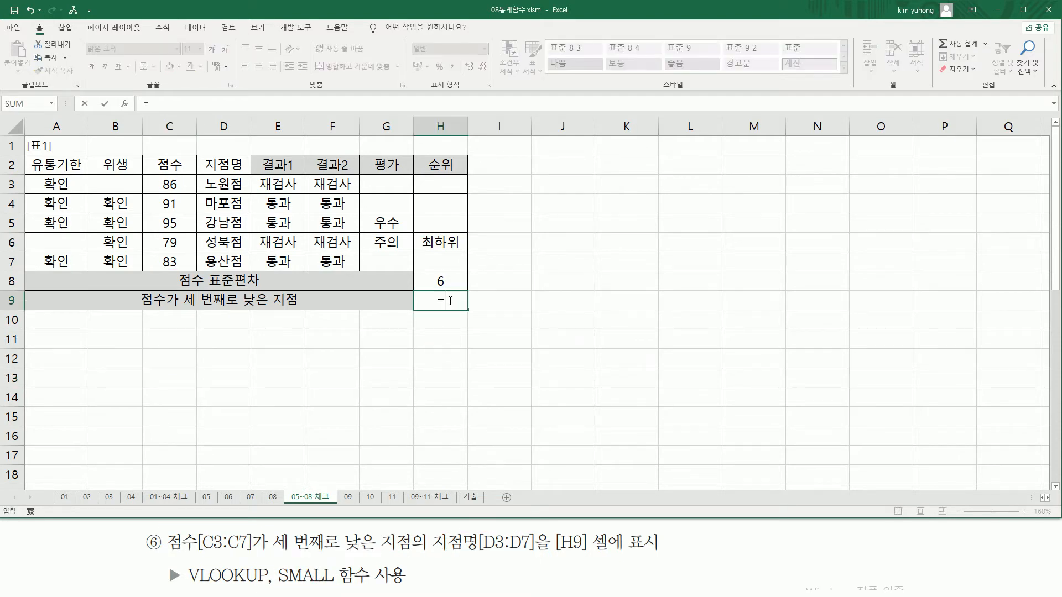
type("SMALL(")
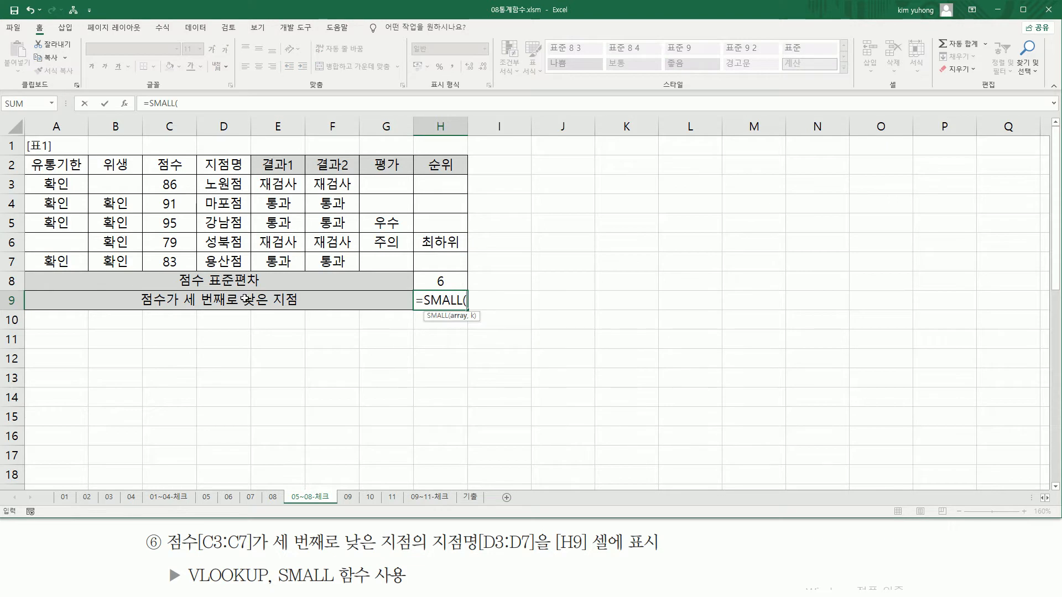
left_click_drag(166, 184, 176, 261)
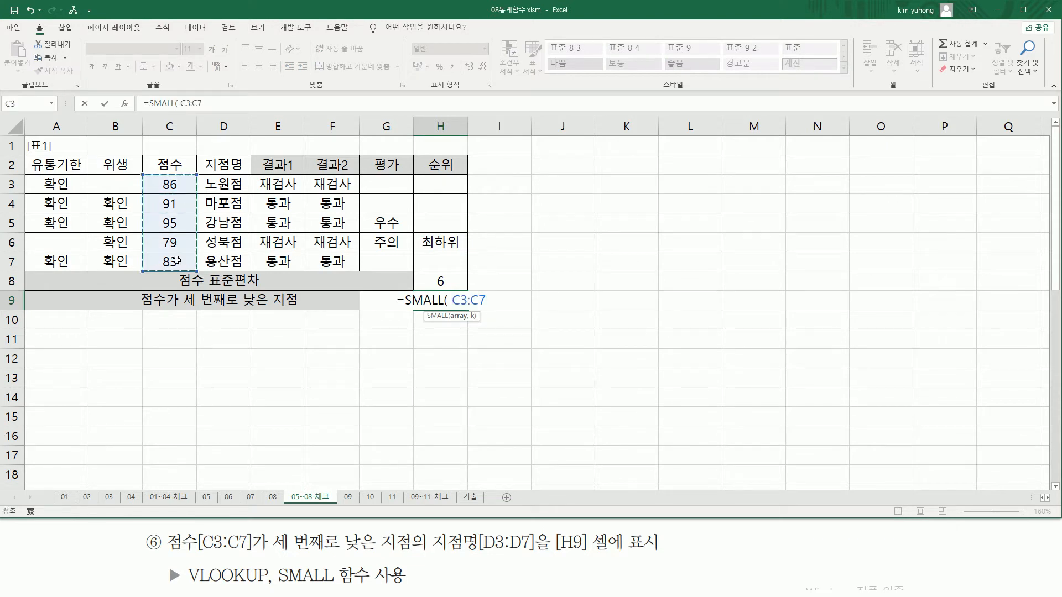
type(",")
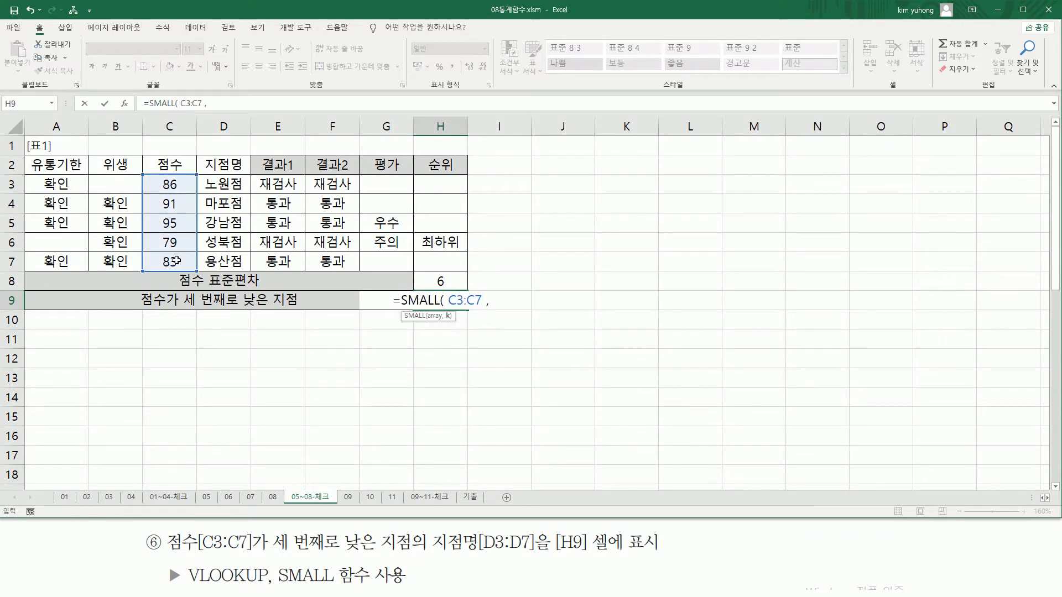
type(" 3")
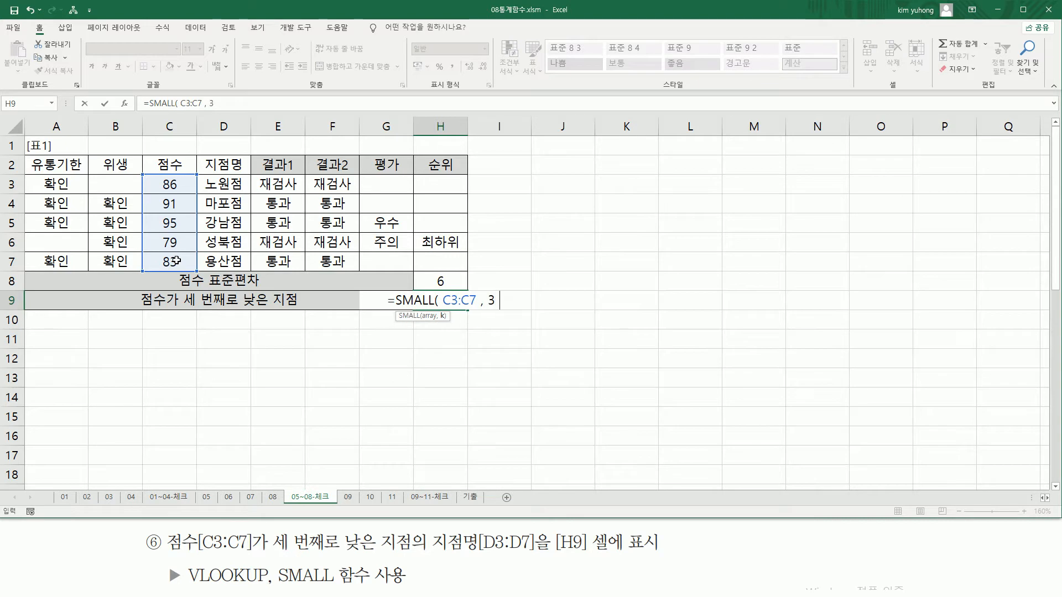
type(" )")
key("Return")
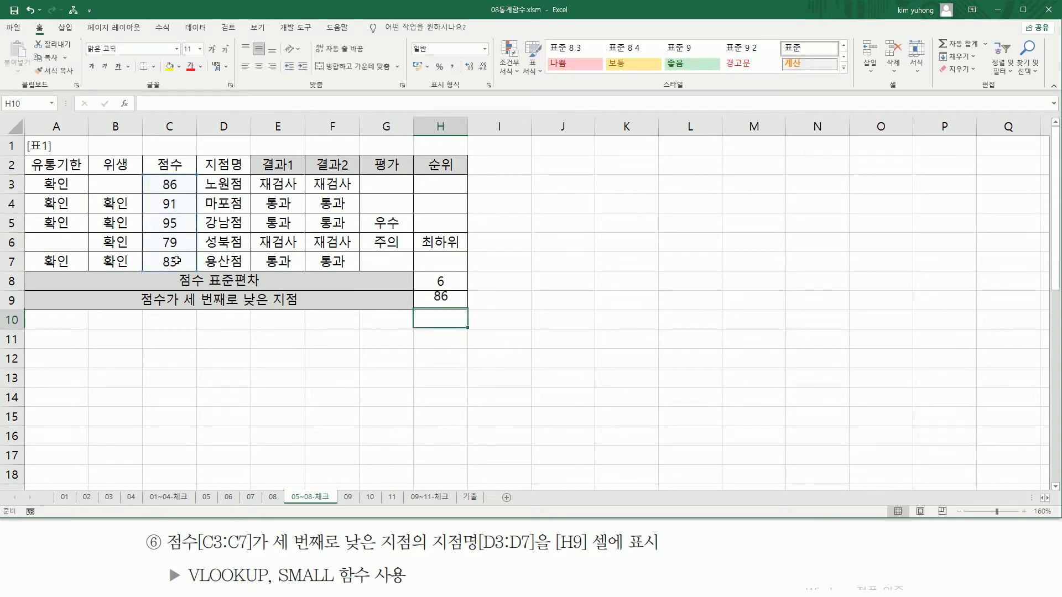
Cut SMALL( C3:C7, 3 ) out of the H9 formula, keeping only the equals sign in the cell
left_click(431, 301)
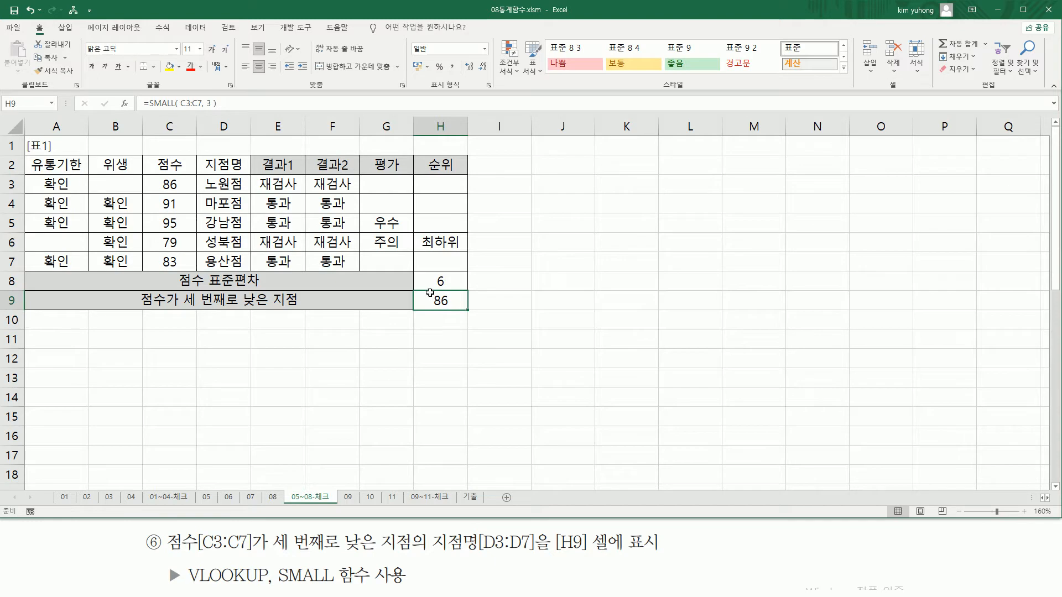
double_click(446, 303)
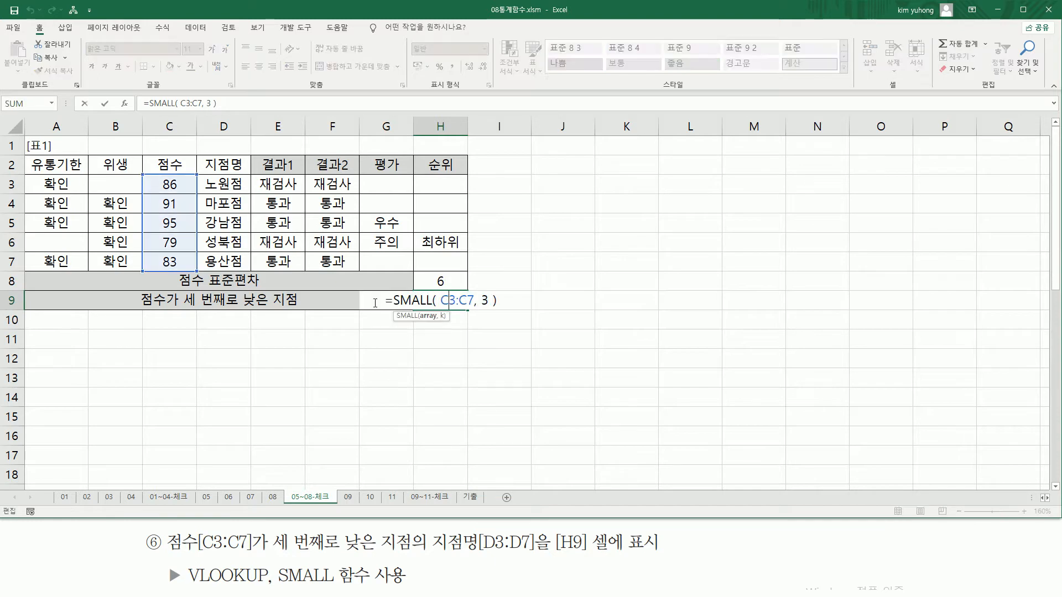
left_click_drag(393, 300, 579, 299)
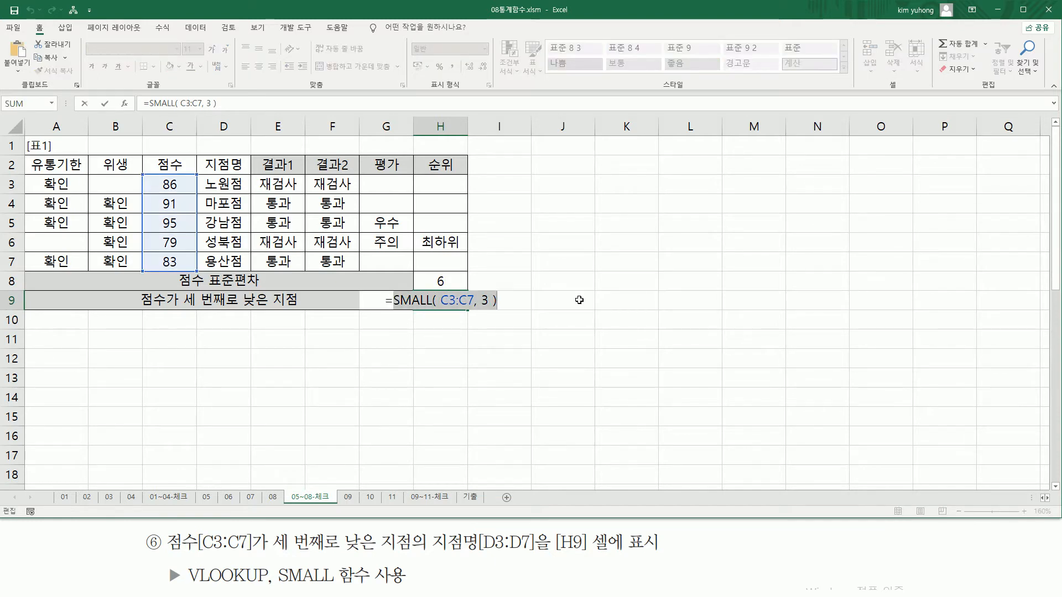
key("ctrl+x")
Examine the VLOOKUP requirement in task ⑥ and which table range, C3:D7 or A3:D7, should start with the 점수 lookup column
left_click_drag(187, 584, 268, 585)
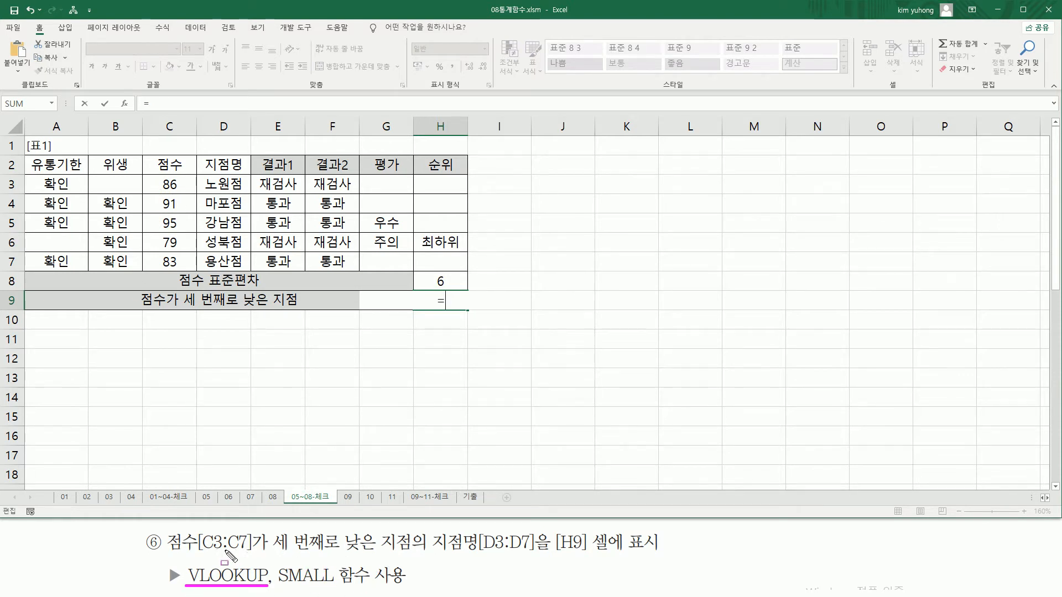
mouse_move(164, 550)
left_mouse_down()
mouse_move(375, 551)
mouse_move(373, 529)
left_mouse_up()
mouse_move(143, 175)
left_mouse_down()
mouse_move(184, 206)
mouse_move(182, 224)
mouse_move(233, 274)
mouse_move(251, 277)
left_mouse_up()
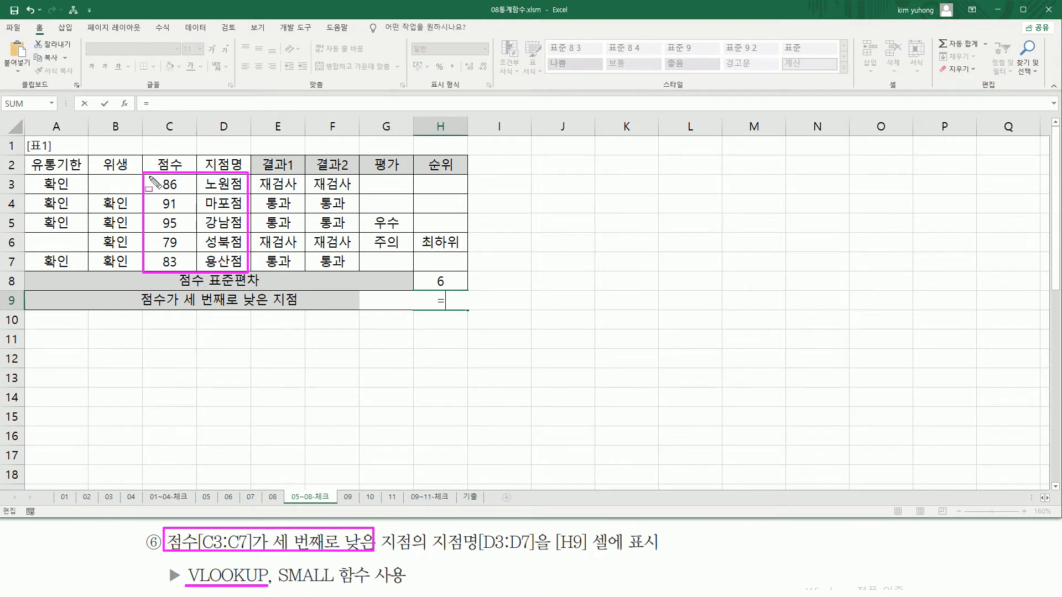
left_click_drag(145, 175, 248, 276)
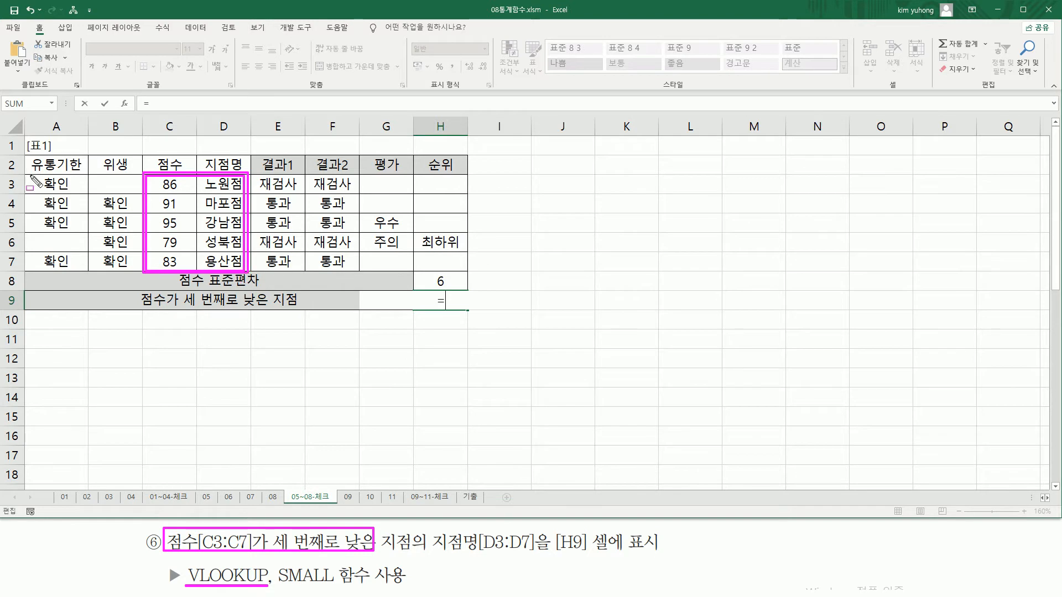
left_click_drag(31, 176, 246, 272)
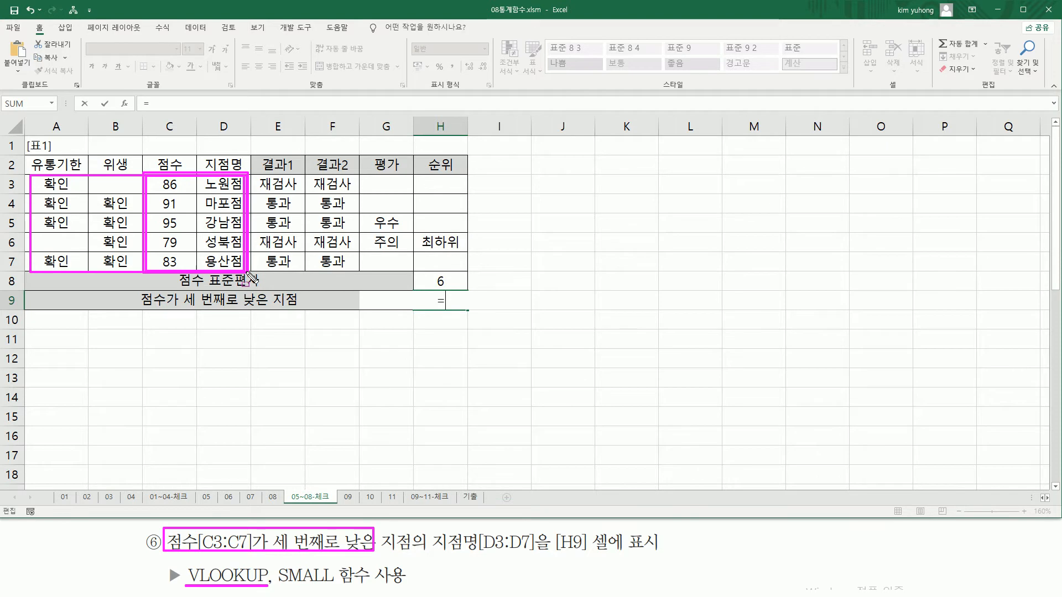
left_click_drag(248, 273, 32, 177)
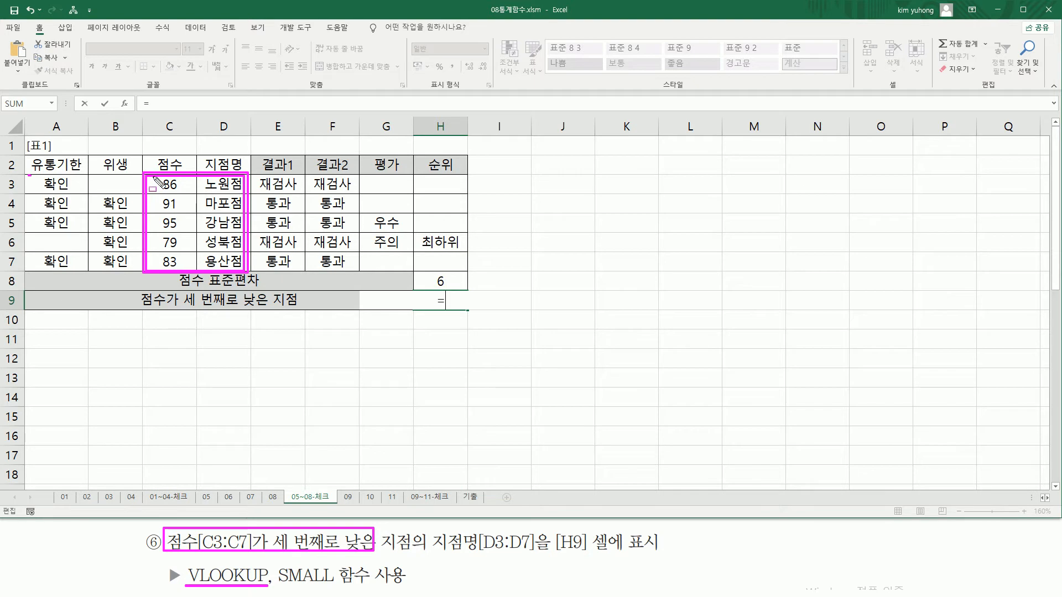
mouse_move(148, 177)
left_mouse_down()
mouse_move(159, 243)
mouse_move(247, 274)
left_mouse_up()
key("Escape")
Start a VLOOKUP in H9 with SMALL( C3:C7, 3 ) as its lookup value
type("VLOO")
key("Tab")
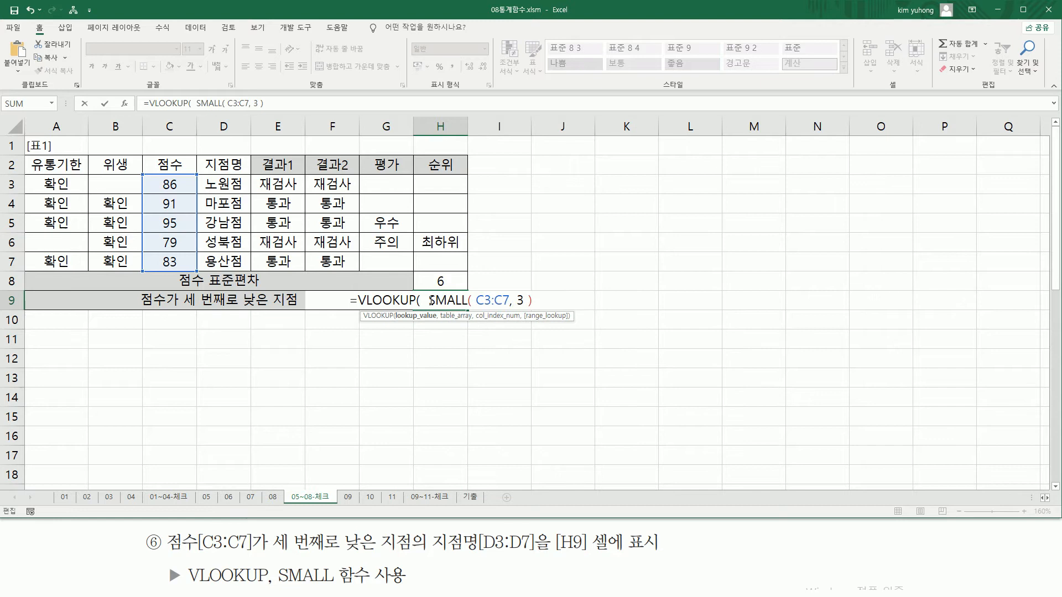
left_click_drag(425, 300, 555, 301)
left_click(540, 302)
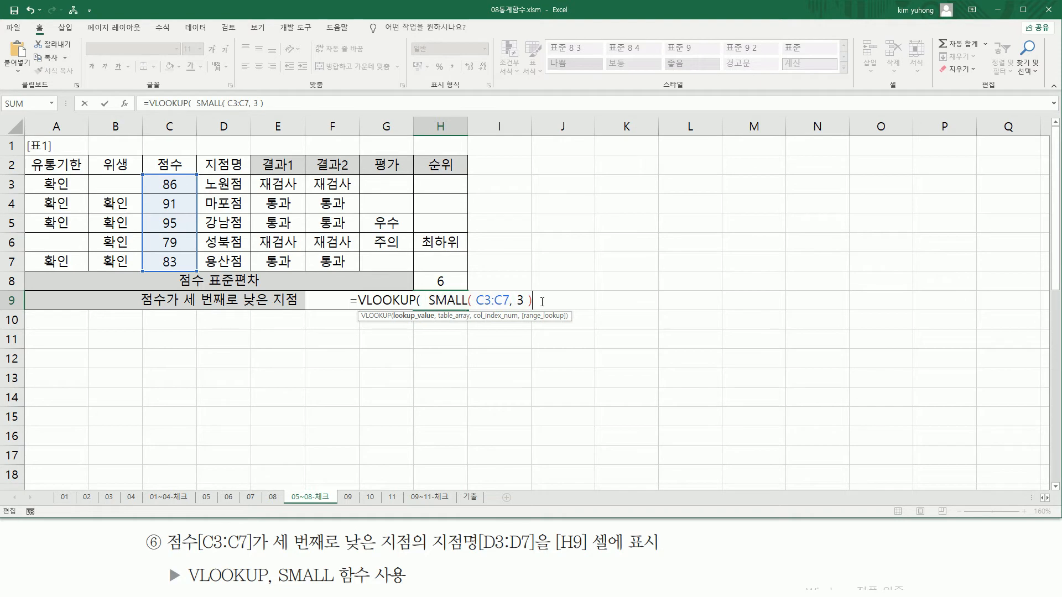
type(",")
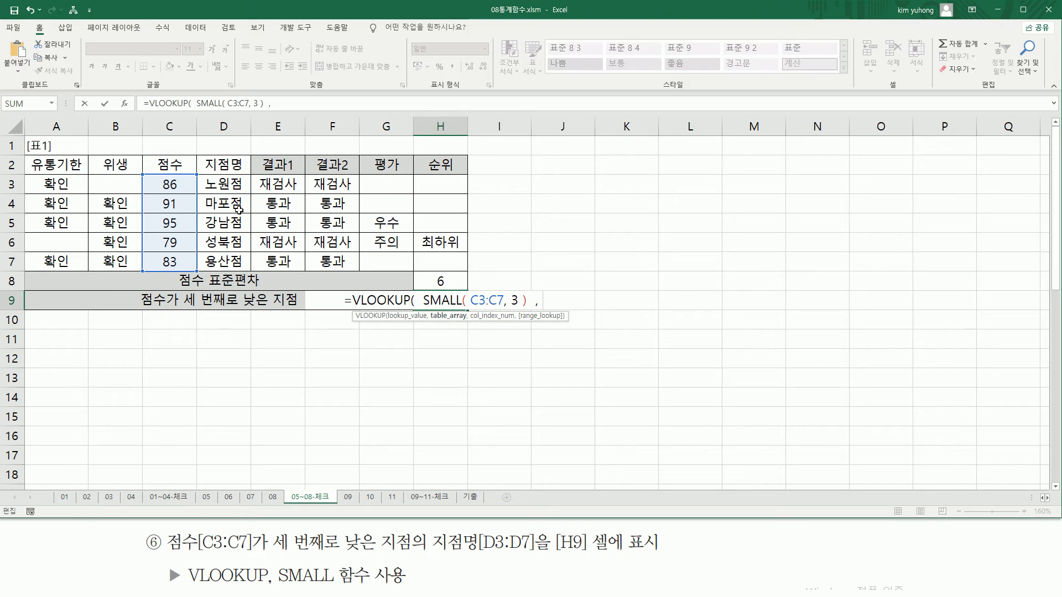
Complete the H9 VLOOKUP with table range C3:D7, column index 2 and FALSE for an exact match, and enter it
left_click_drag(178, 187, 221, 267)
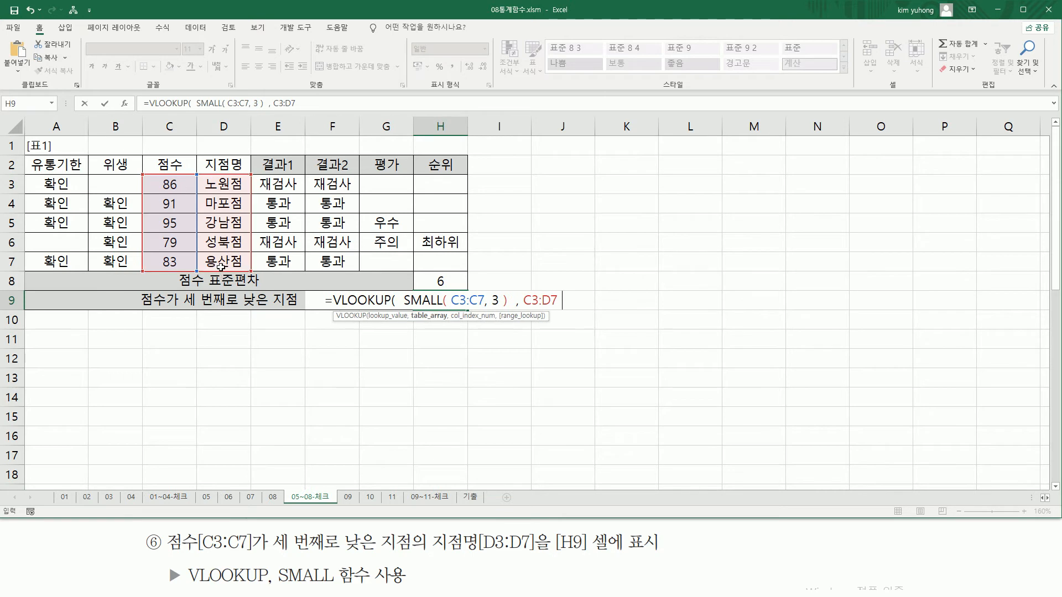
type(", 2")
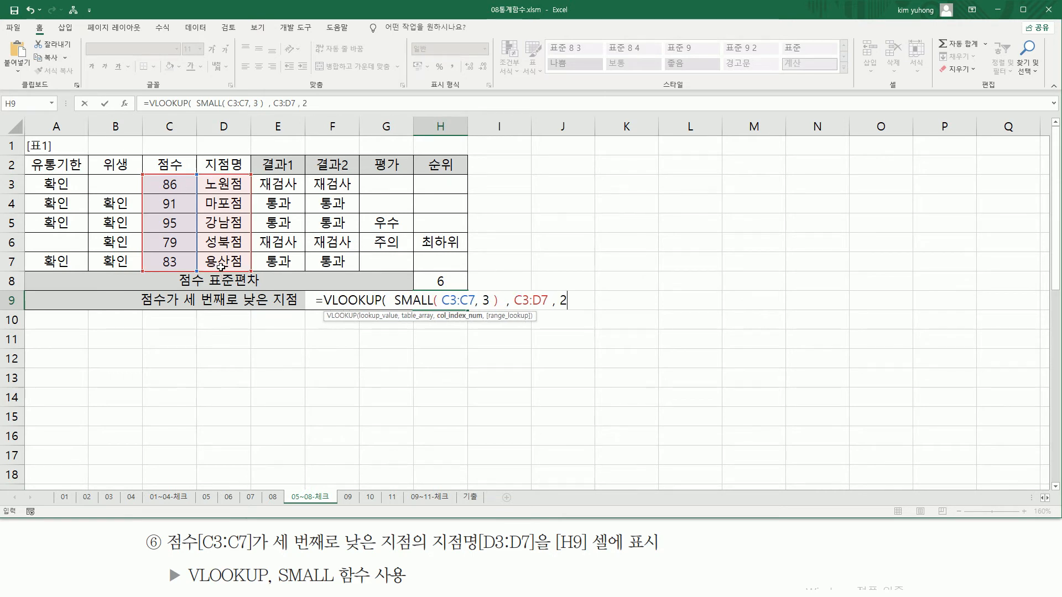
left_click_drag(214, 177, 237, 266)
key("Escape")
type(",")
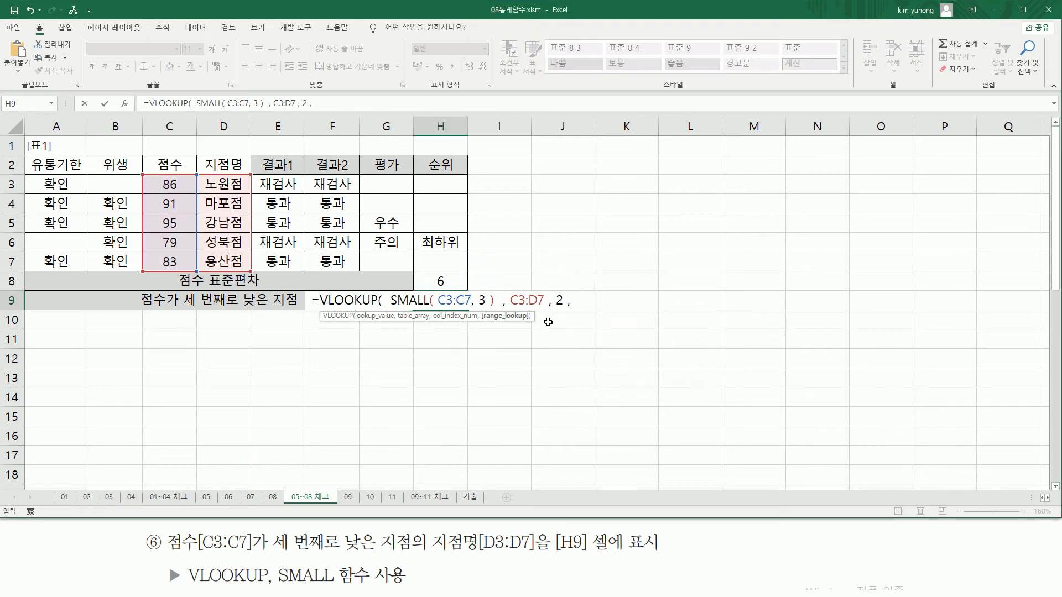
type(" F")
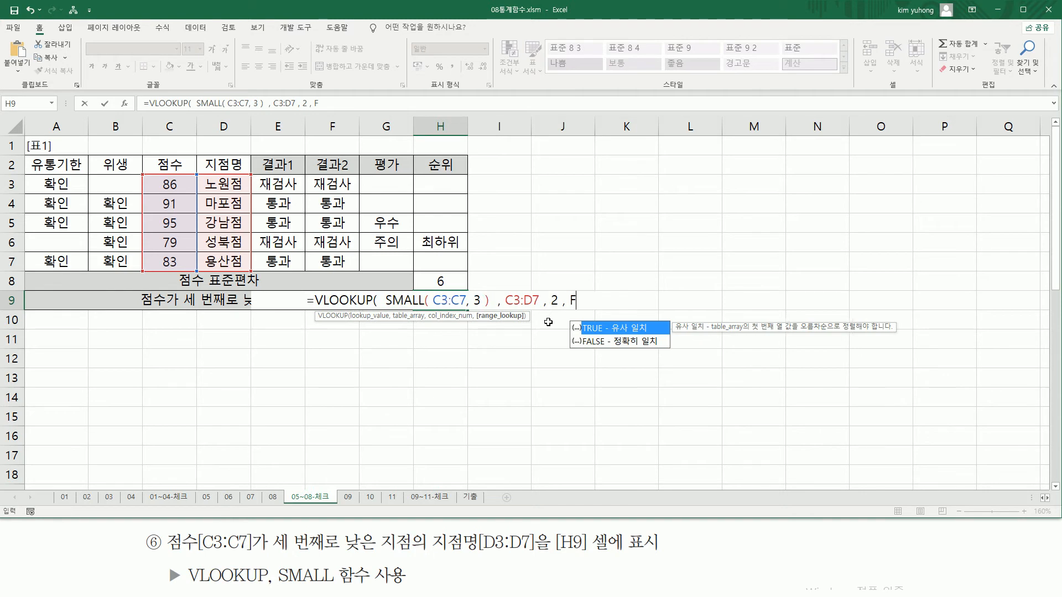
type("ALSE )")
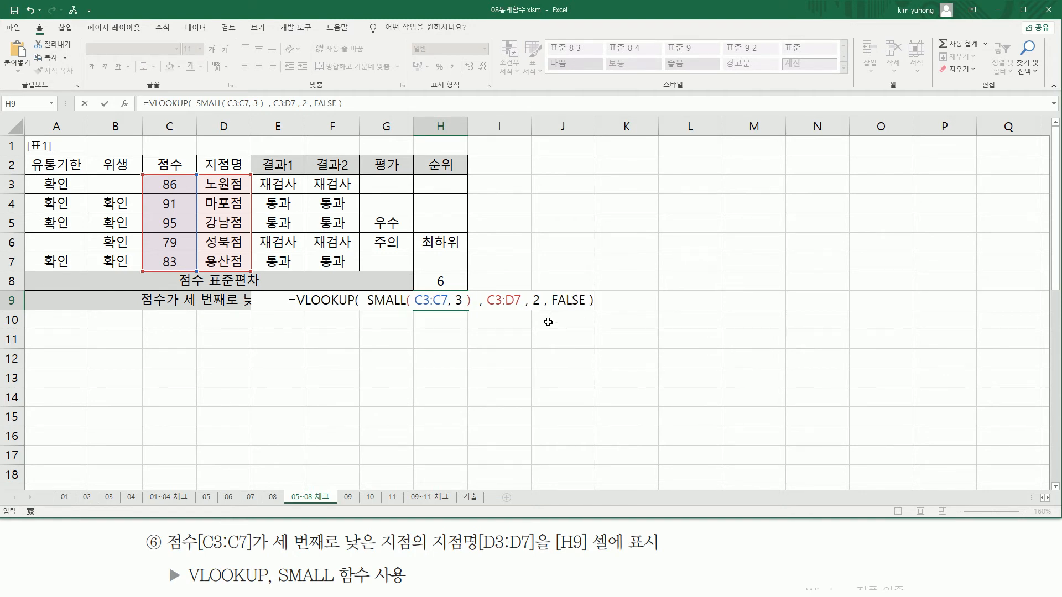
key("Return")
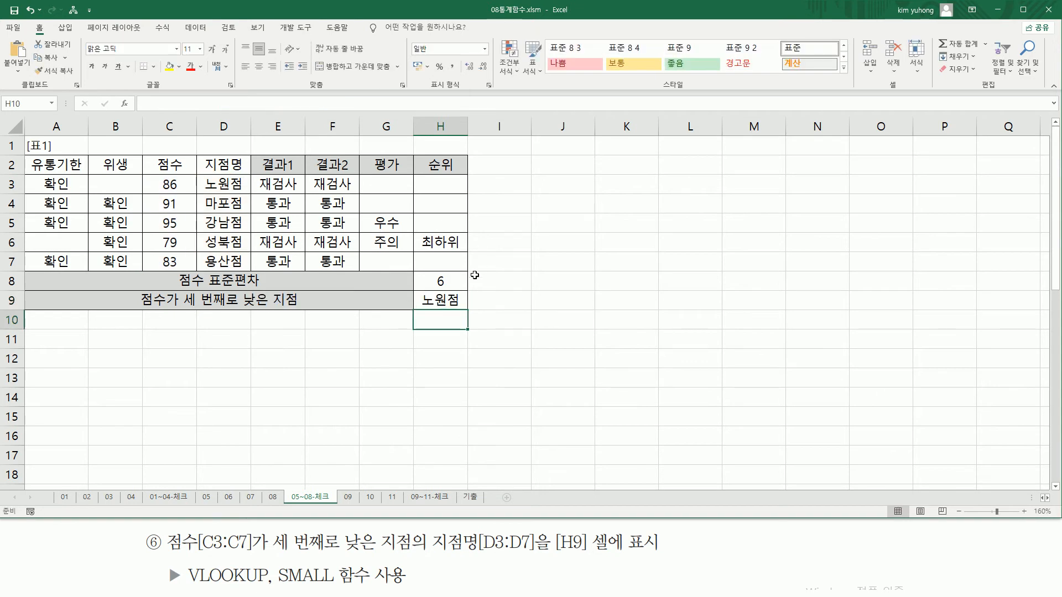
Check the 지점명 returned in H9 against the 점수 and 지점명 entries in row 3
left_click(448, 305)
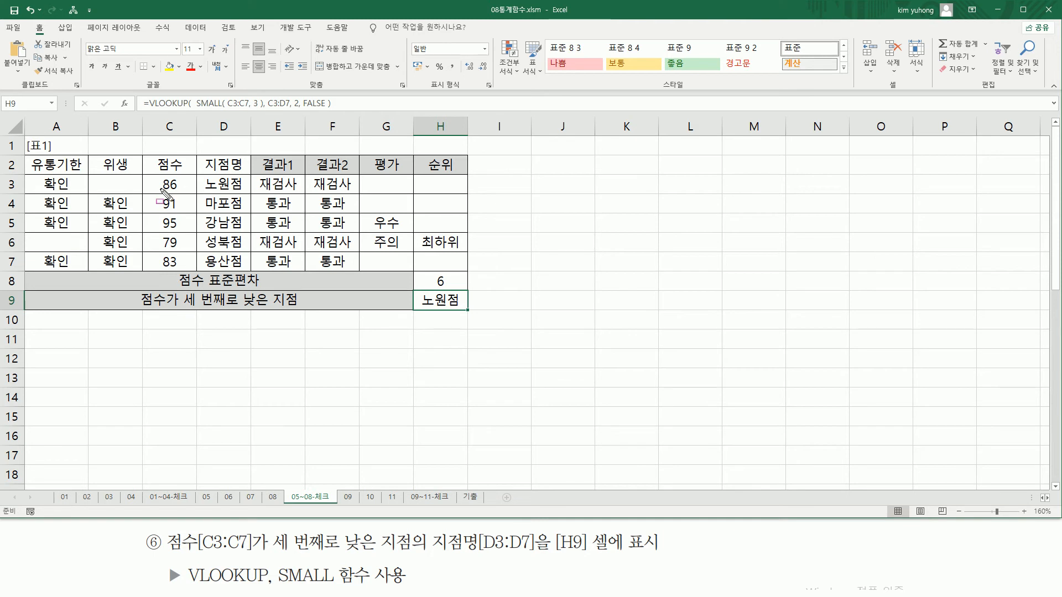
mouse_move(159, 177)
left_mouse_down()
mouse_move(181, 192)
mouse_move(245, 191)
left_mouse_up()
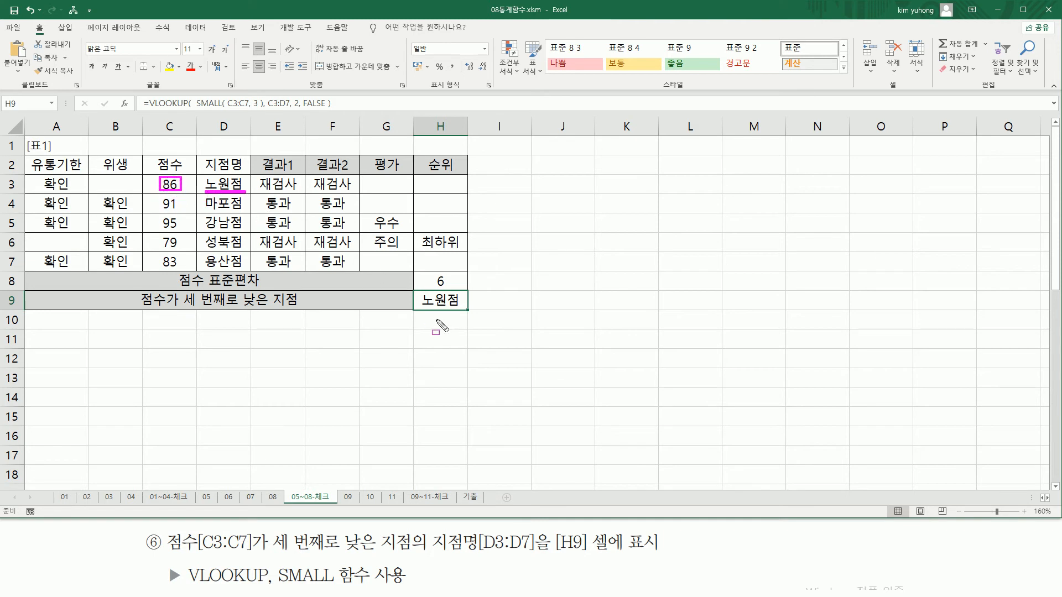
left_click_drag(421, 308, 466, 309)
Put a text copy of the H9 formula in B12 in red and examine its SMALL, C3:D7, 2 and FALSE arguments
left_click(131, 355)
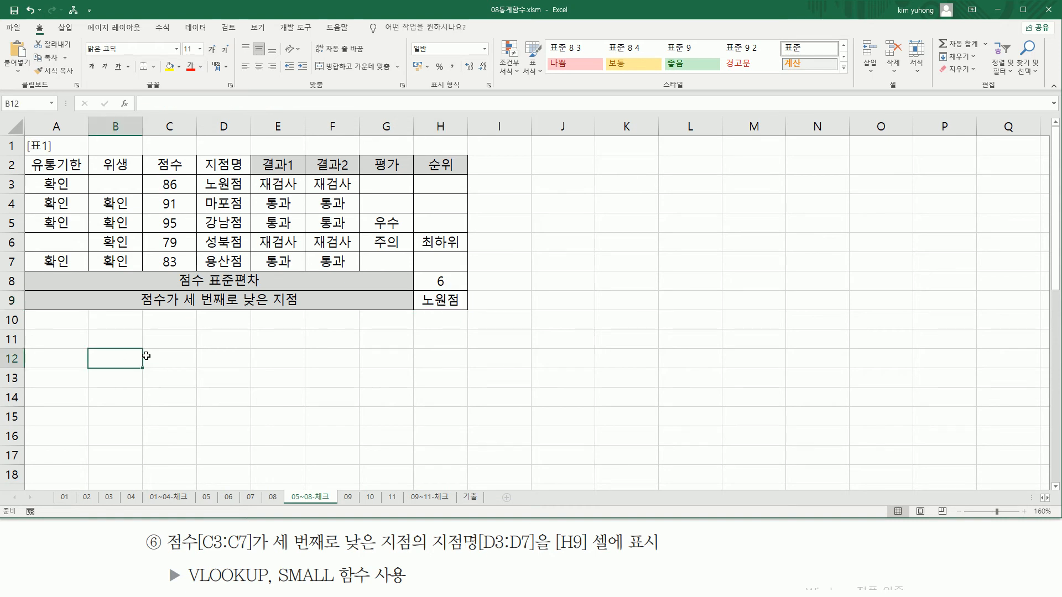
type("'")
type("=VLOOKUP(  SMALL( C3:C7, 3 ), C3:D7, 2, FALSE )")
key("Return")
left_click(106, 360)
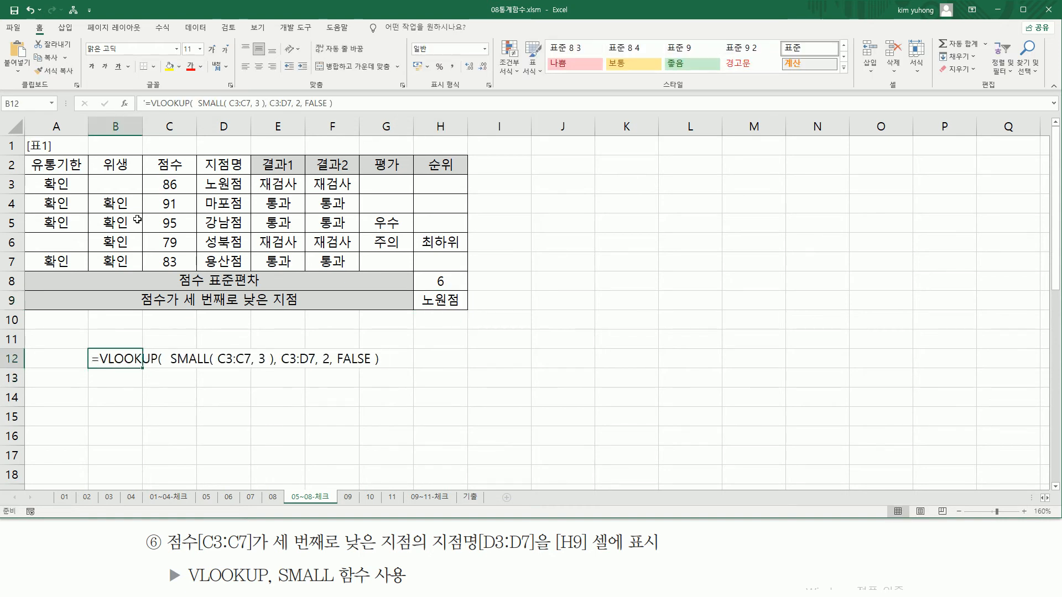
left_click(191, 67)
left_click(385, 472)
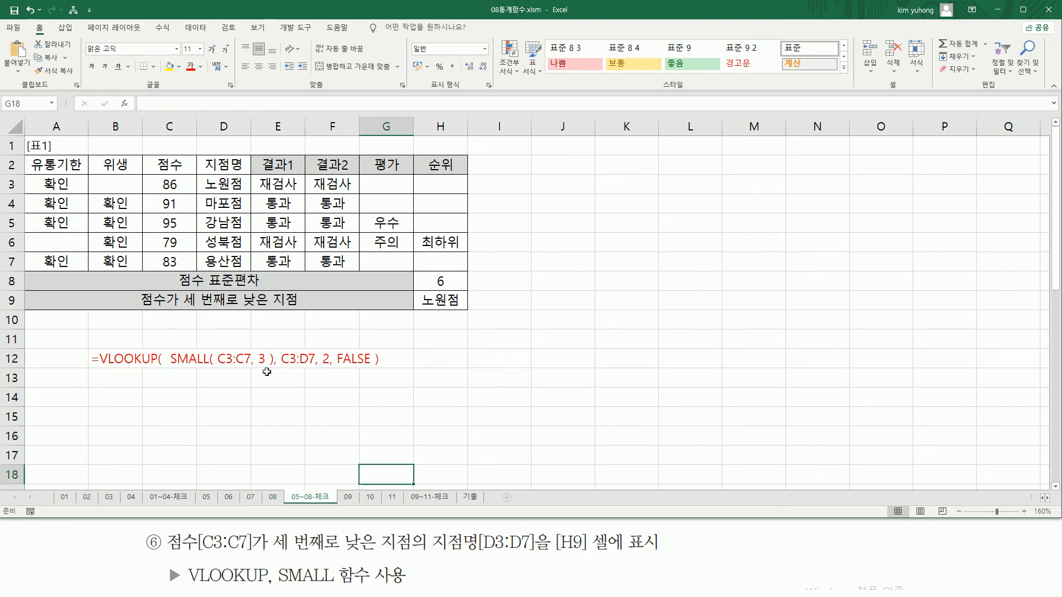
mouse_move(166, 343)
left_mouse_down()
mouse_move(269, 384)
mouse_move(271, 374)
mouse_move(371, 365)
mouse_move(330, 360)
mouse_move(332, 386)
left_mouse_up()
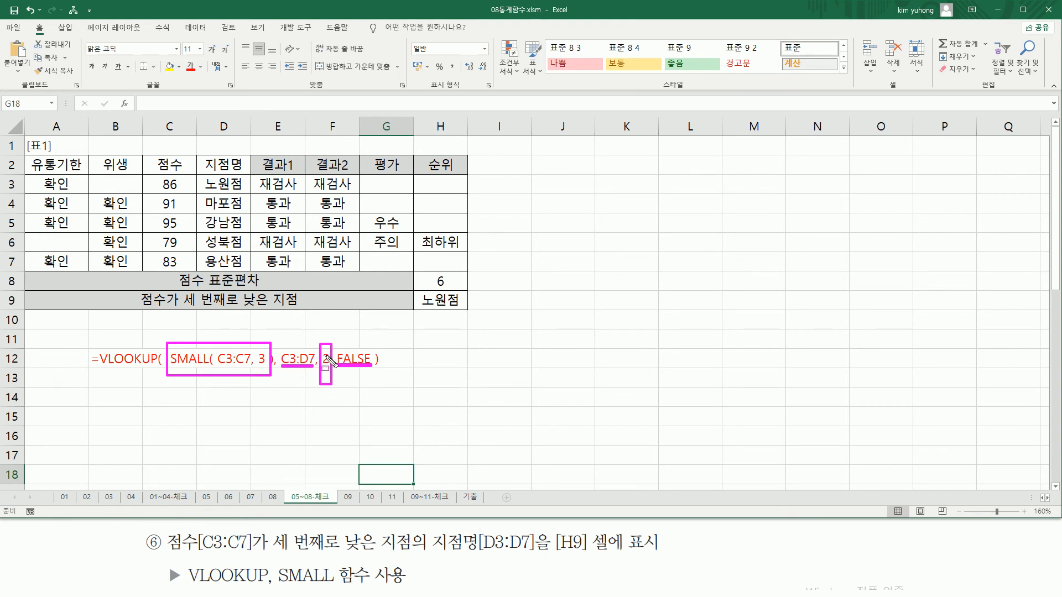
key("Escape")
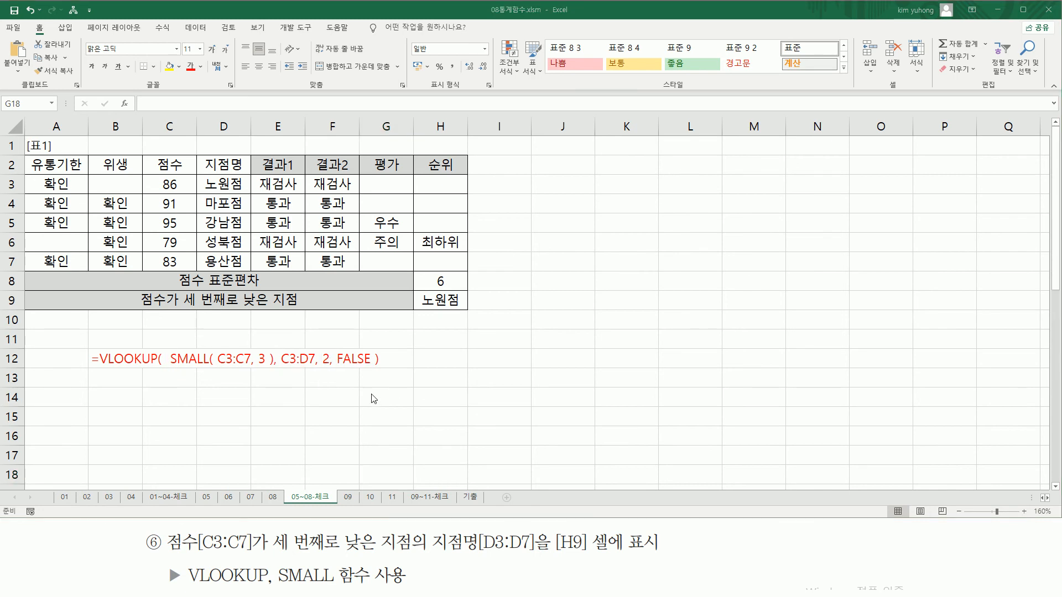